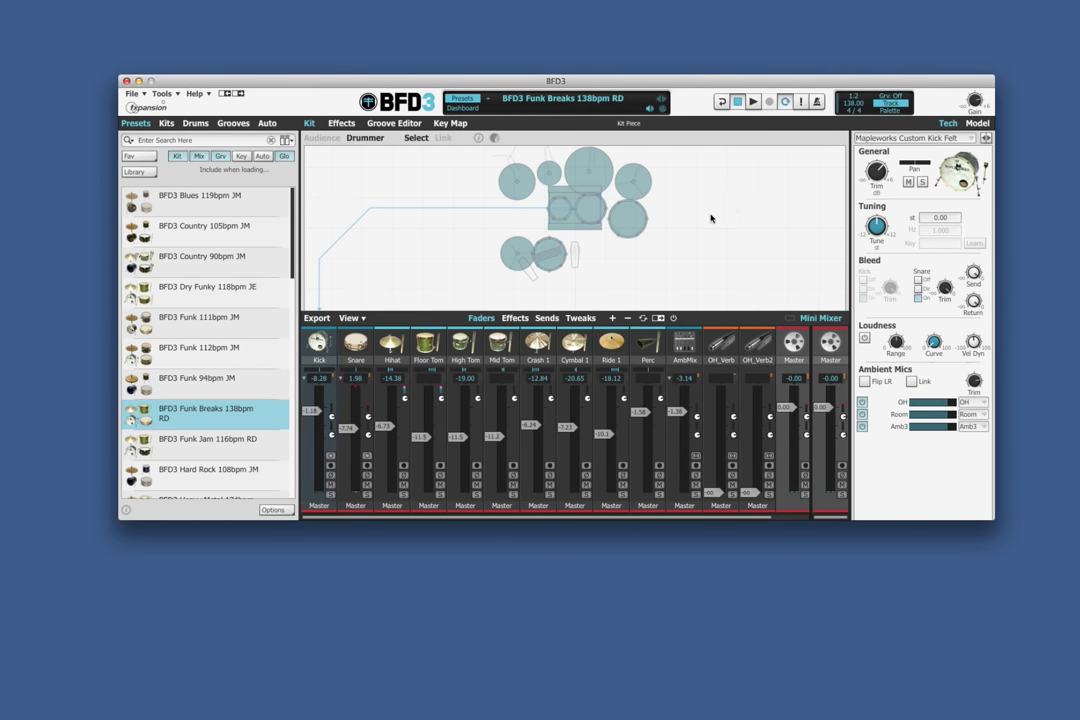
# - Tilt the drum kit view and reposition and resize the BFD3 window
pyautogui.moveTo(711, 217)
pyautogui.mouseDown()
pyautogui.moveTo(697, 200)
pyautogui.moveTo(706, 227)
pyautogui.mouseUp()
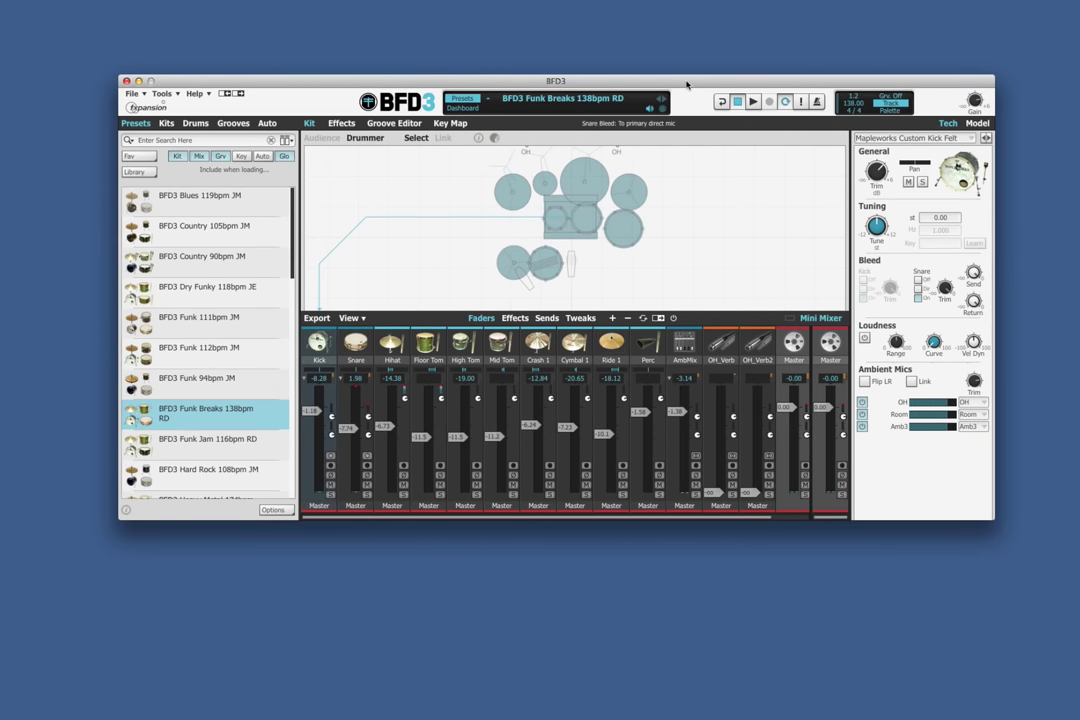
pyautogui.moveTo(687, 85); pyautogui.dragTo(680, 88)
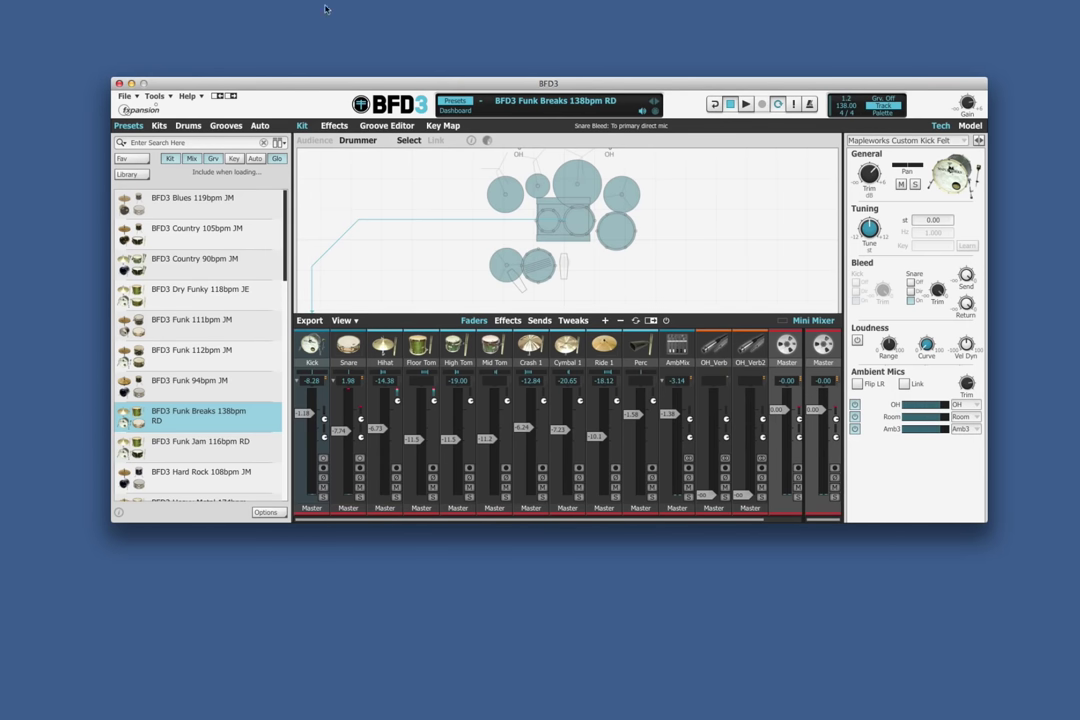
pyautogui.click(232, 96)
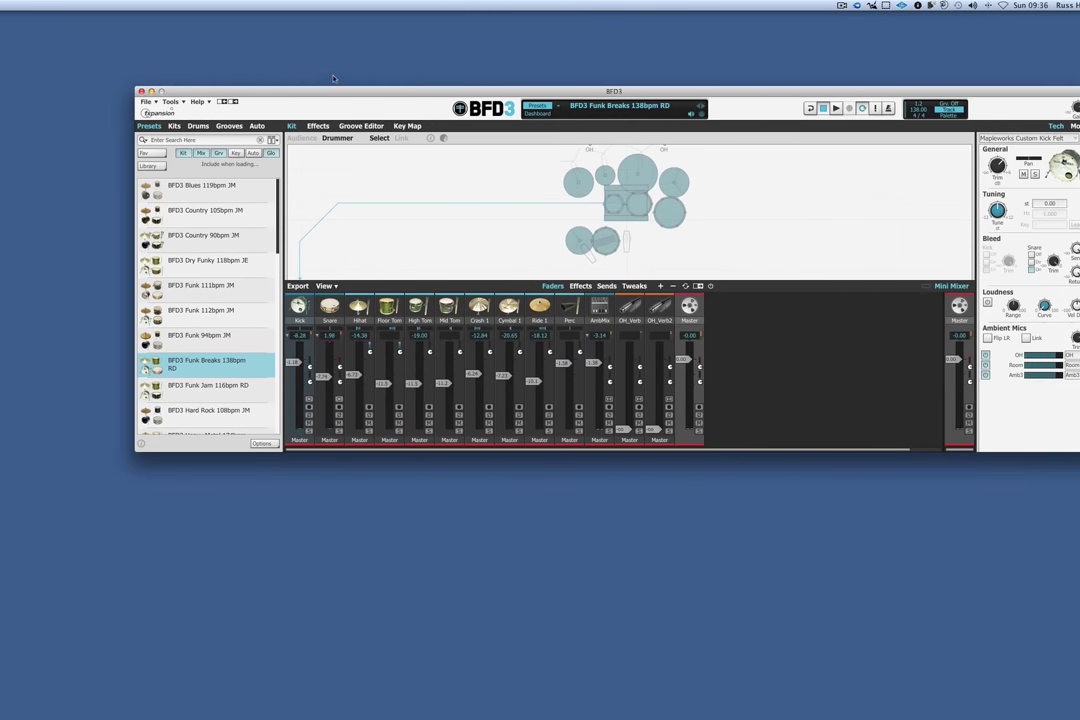
pyautogui.moveTo(256, 92); pyautogui.dragTo(191, 95)
pyautogui.click(99, 105)
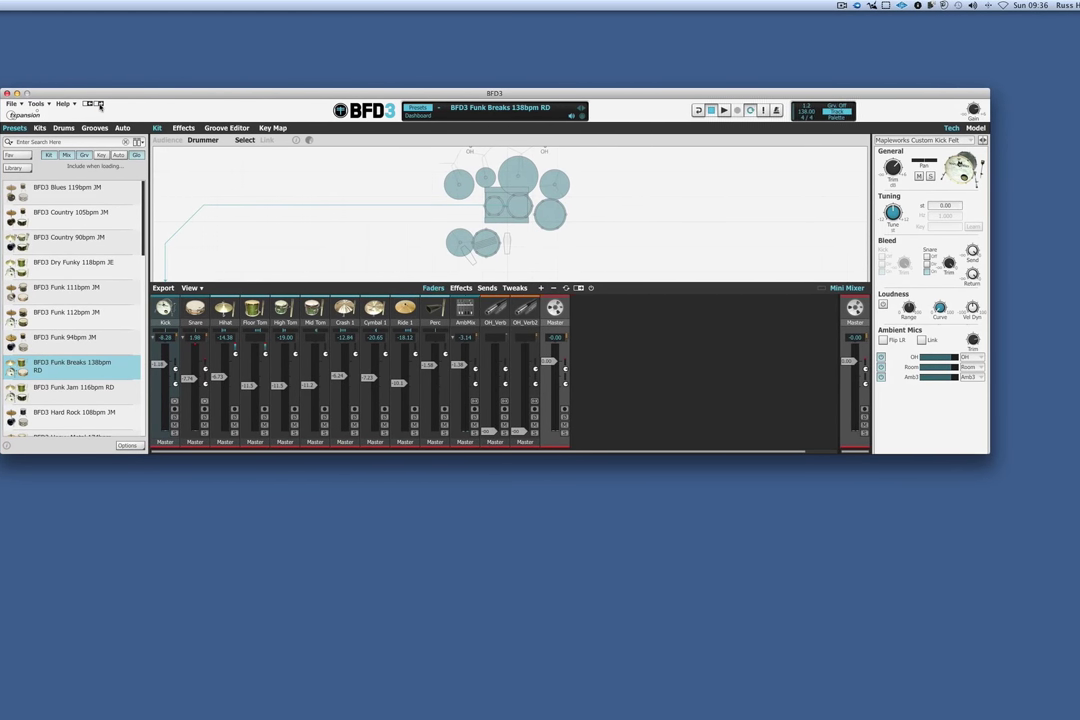
pyautogui.click(88, 105)
pyautogui.click(88, 105)
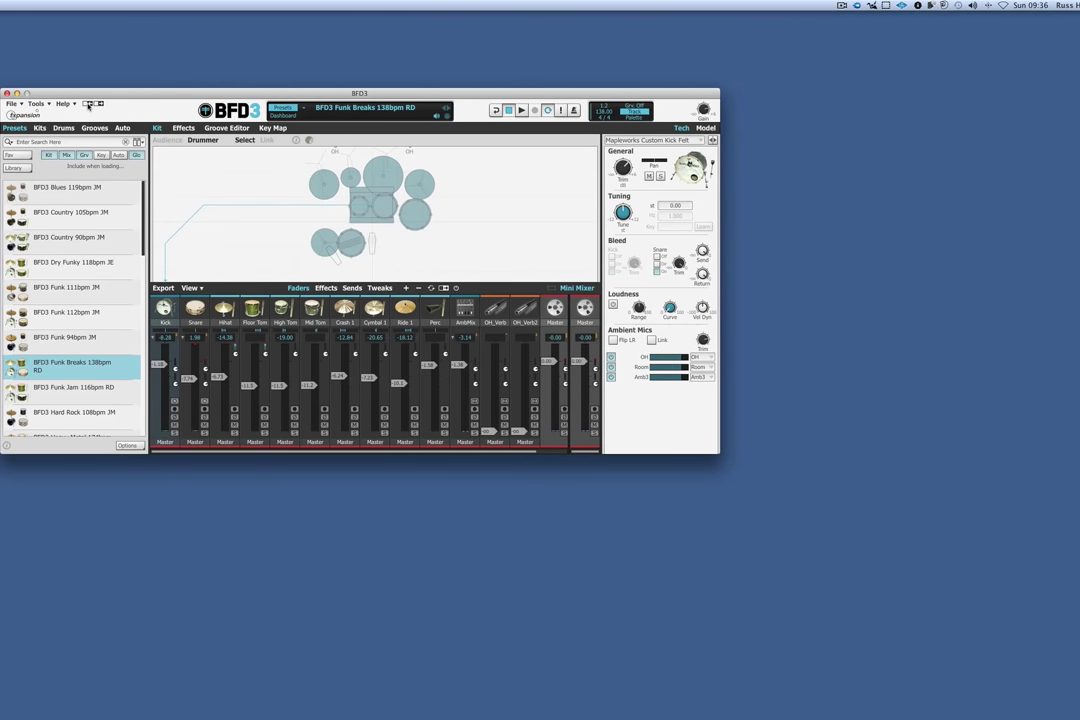
pyautogui.moveTo(117, 97); pyautogui.dragTo(218, 107)
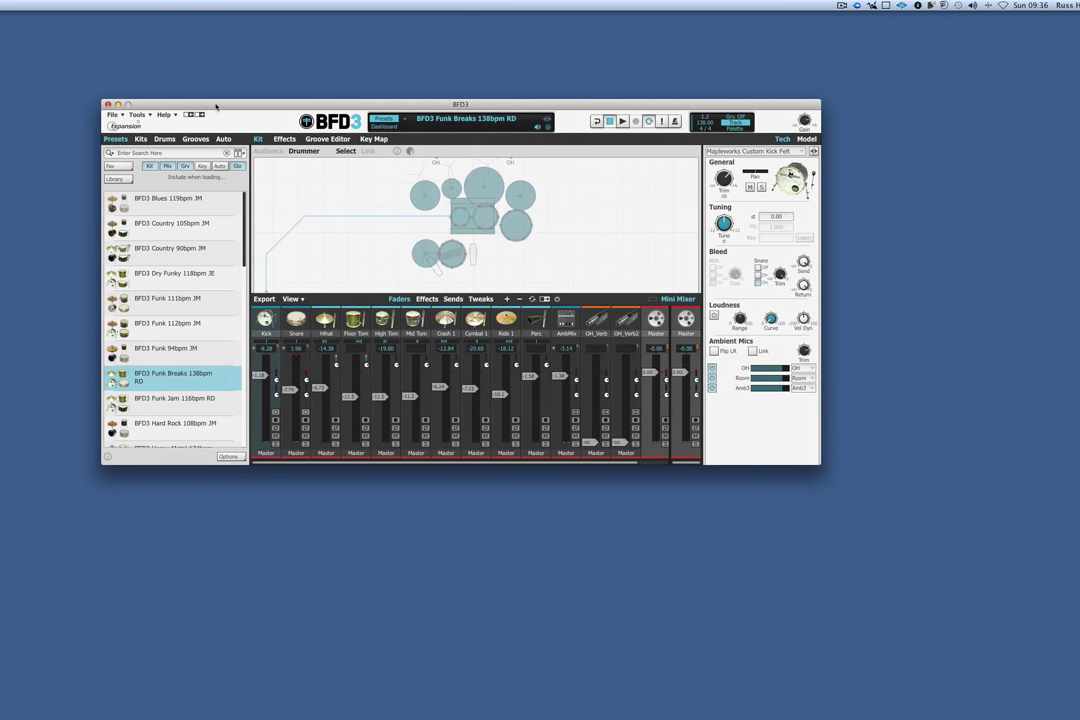
pyautogui.moveTo(220, 107); pyautogui.dragTo(240, 105)
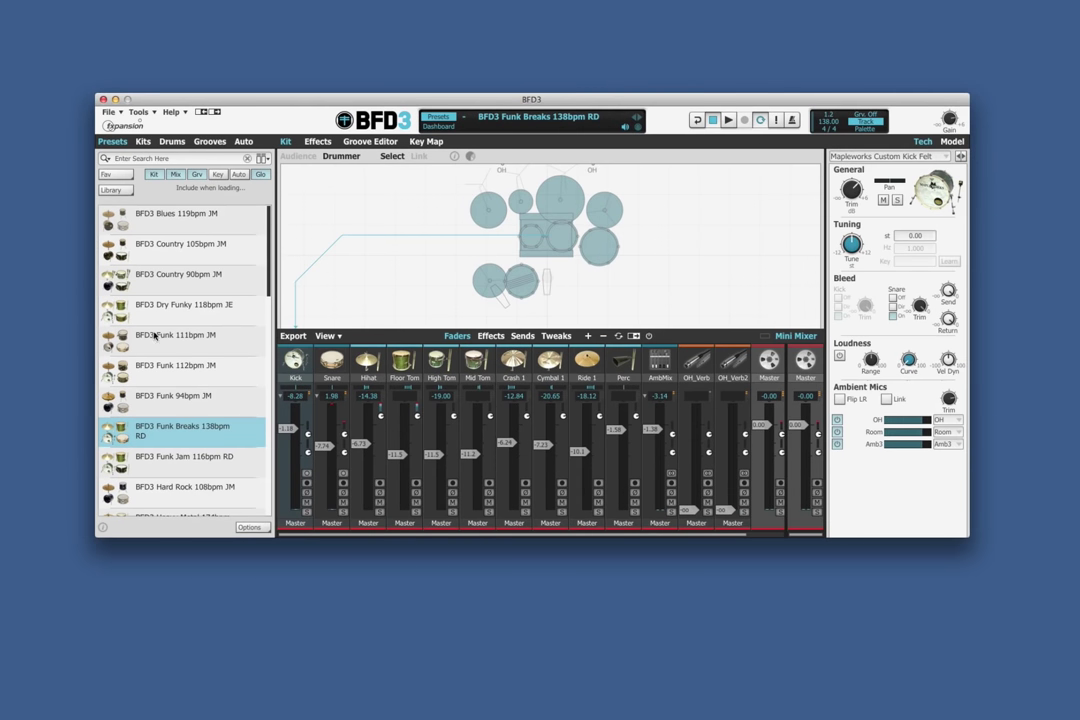
# - Browse the Kits/Drums, Grooves and Auto tabs, then return to the kit Presets list
pyautogui.click(143, 141)
pyautogui.click(209, 142)
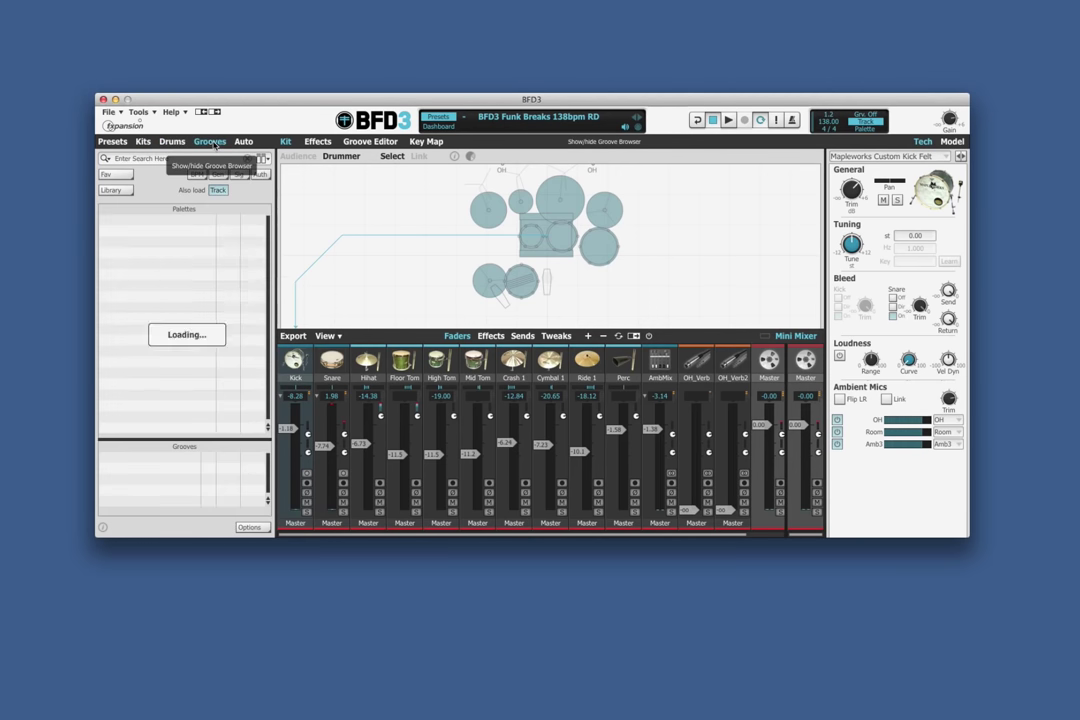
pyautogui.click(243, 142)
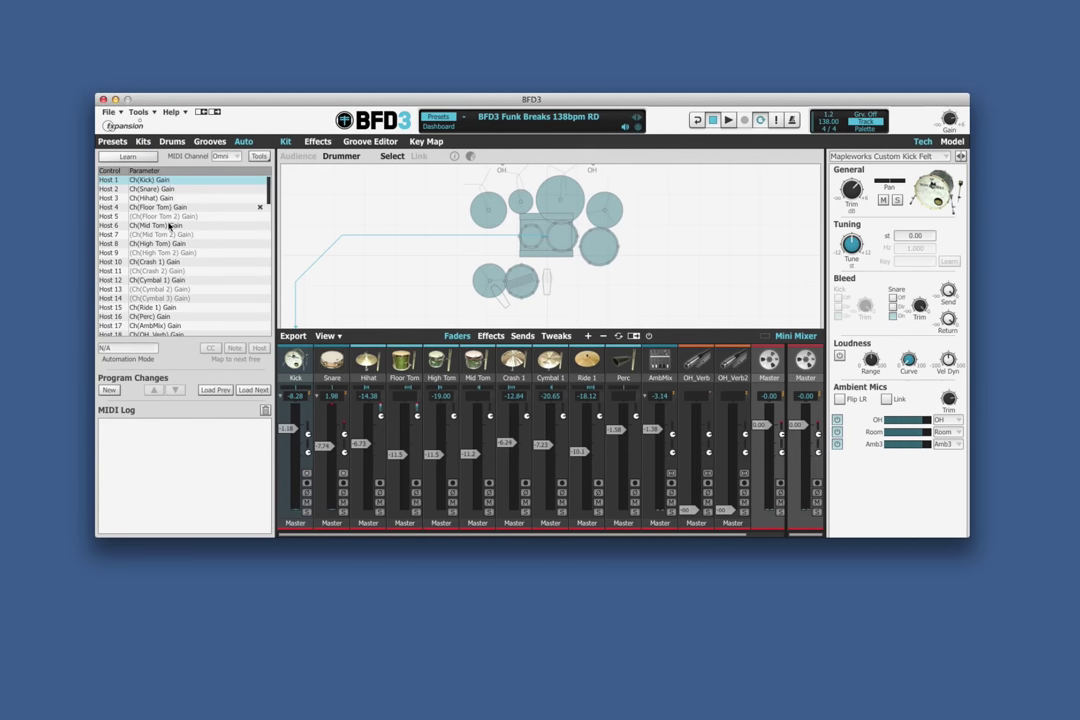
pyautogui.click(112, 141)
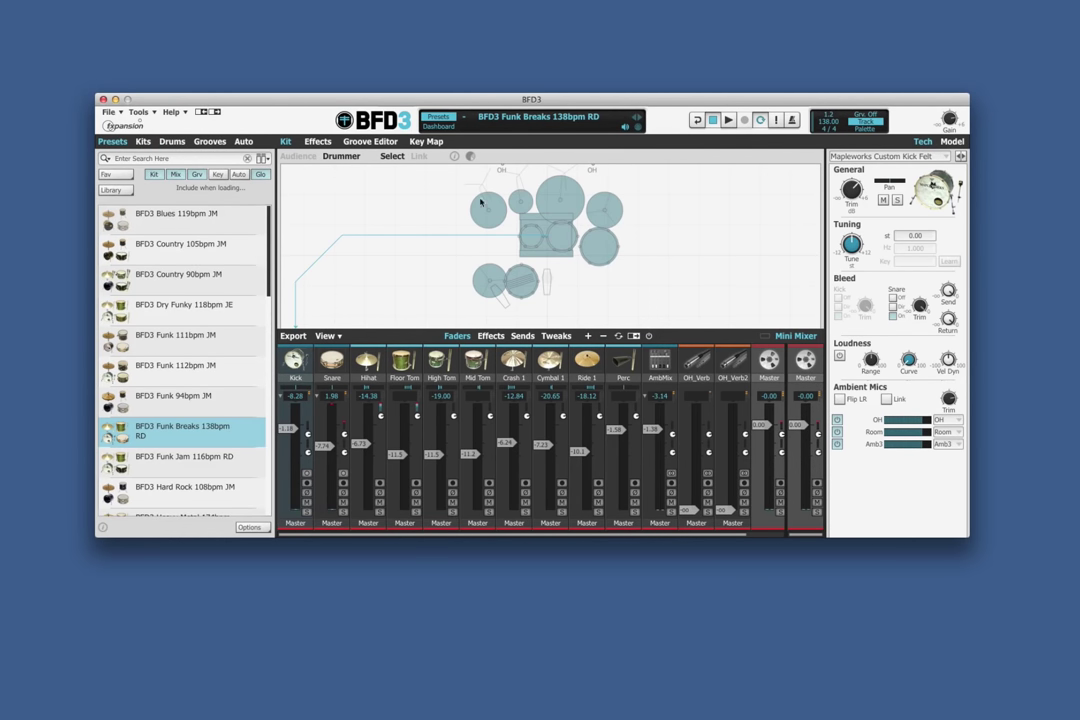
pyautogui.scroll(2, 631, 212)
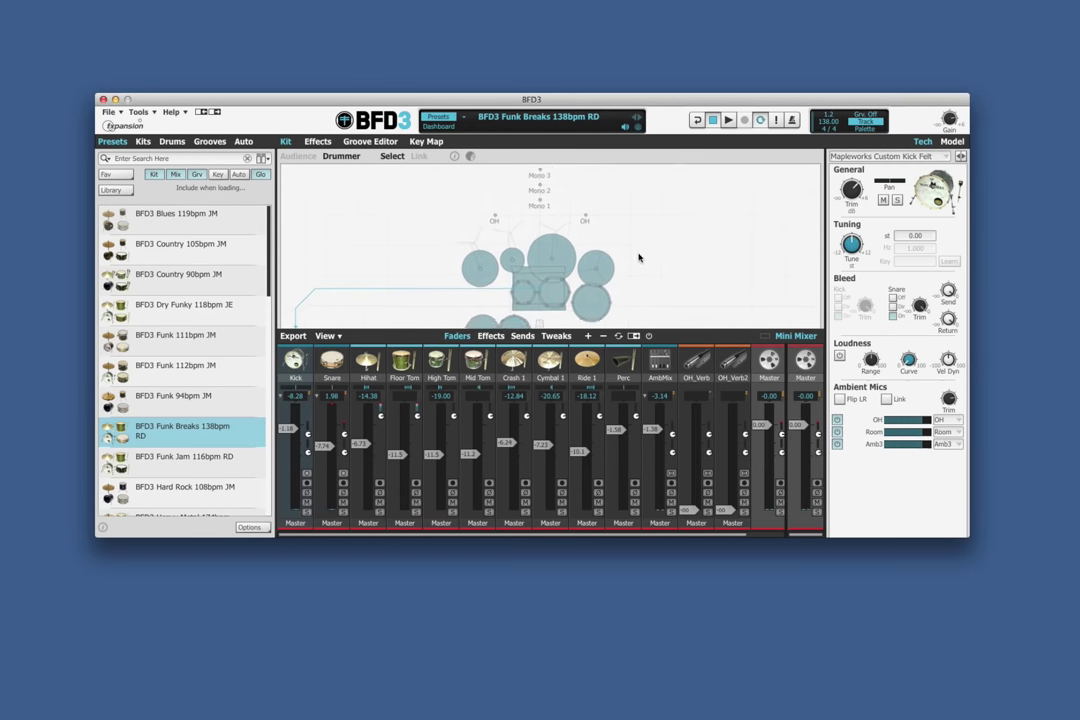
pyautogui.scroll(-2, 639, 240)
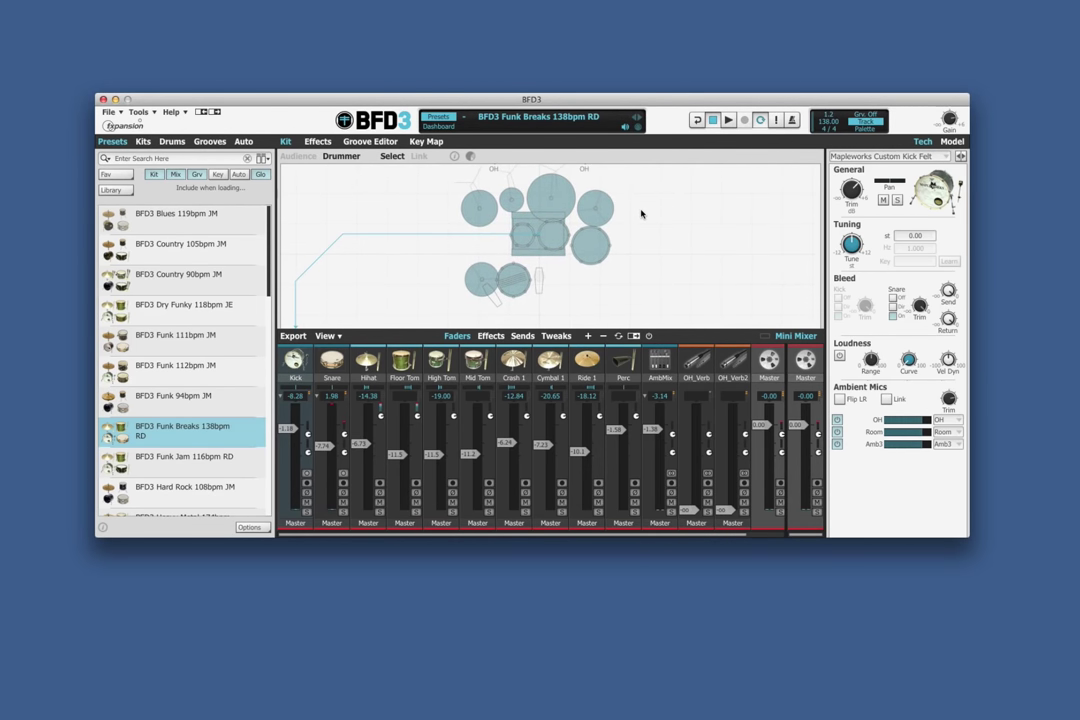
# - Audition the snare, hi-hat, ride and other kit pieces, ending on the Mapleworks Custom Kick Felt
pyautogui.click(521, 280)
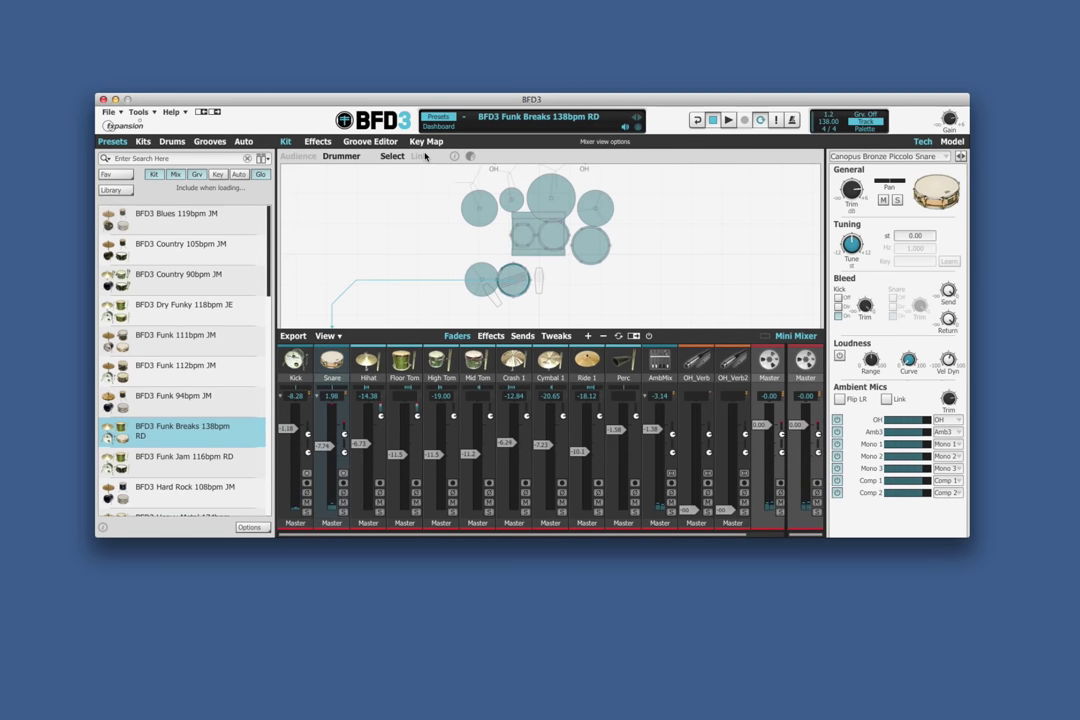
pyautogui.click(514, 283)
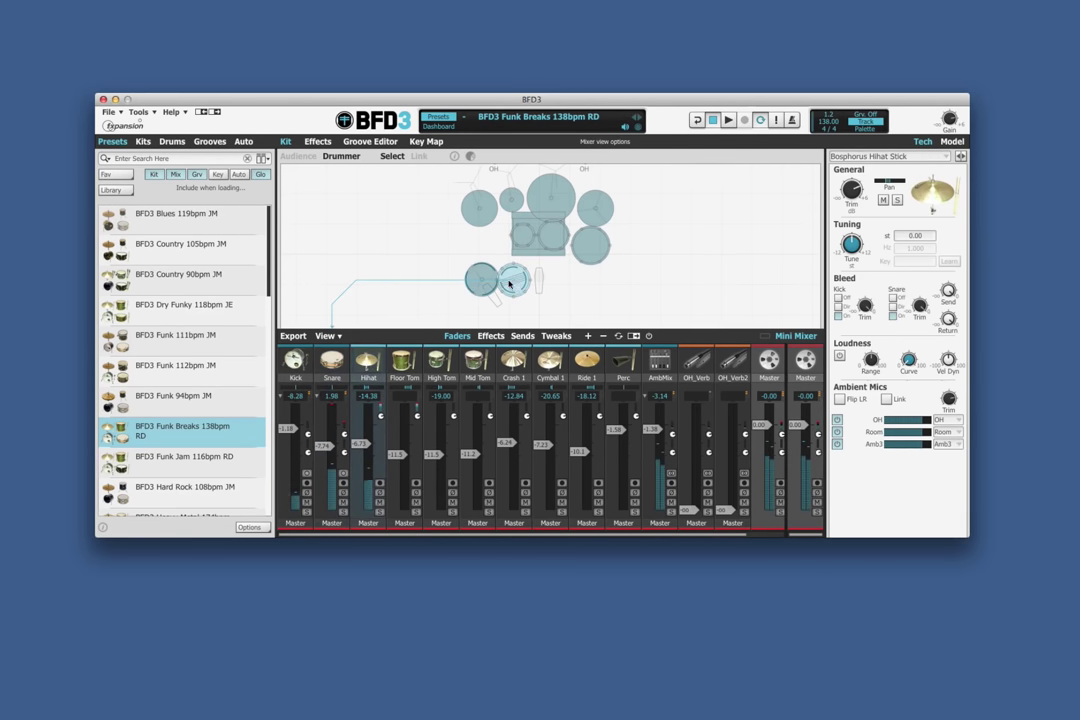
pyautogui.click(550, 236)
pyautogui.click(590, 245)
pyautogui.click(593, 210)
pyautogui.click(550, 195)
pyautogui.click(480, 278)
pyautogui.click(590, 245)
pyautogui.click(538, 254)
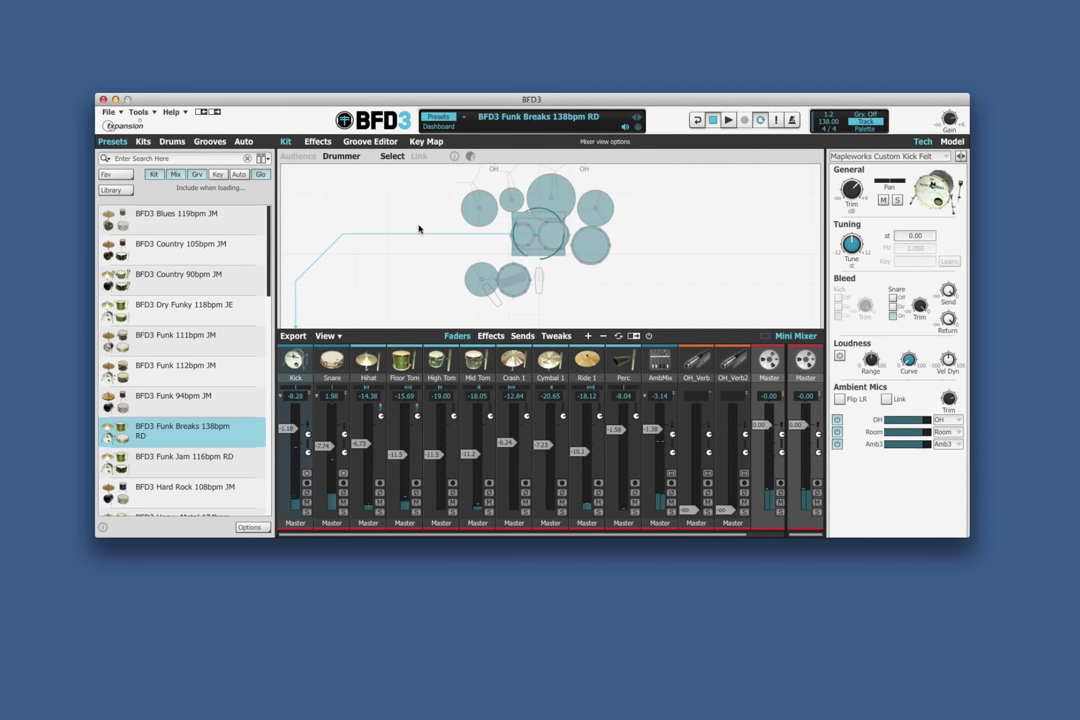
# - View the Kick's EQ and Comp Chan, then show the Funk Ride2 FBar3 groove pattern
pyautogui.click(318, 141)
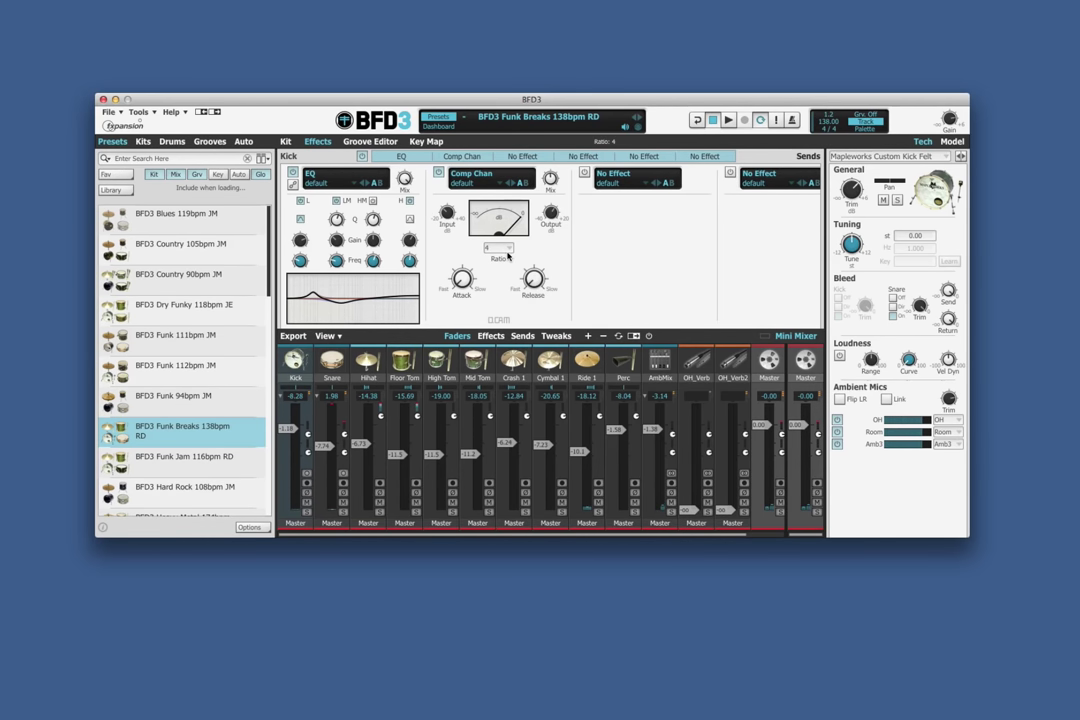
pyautogui.click(363, 143)
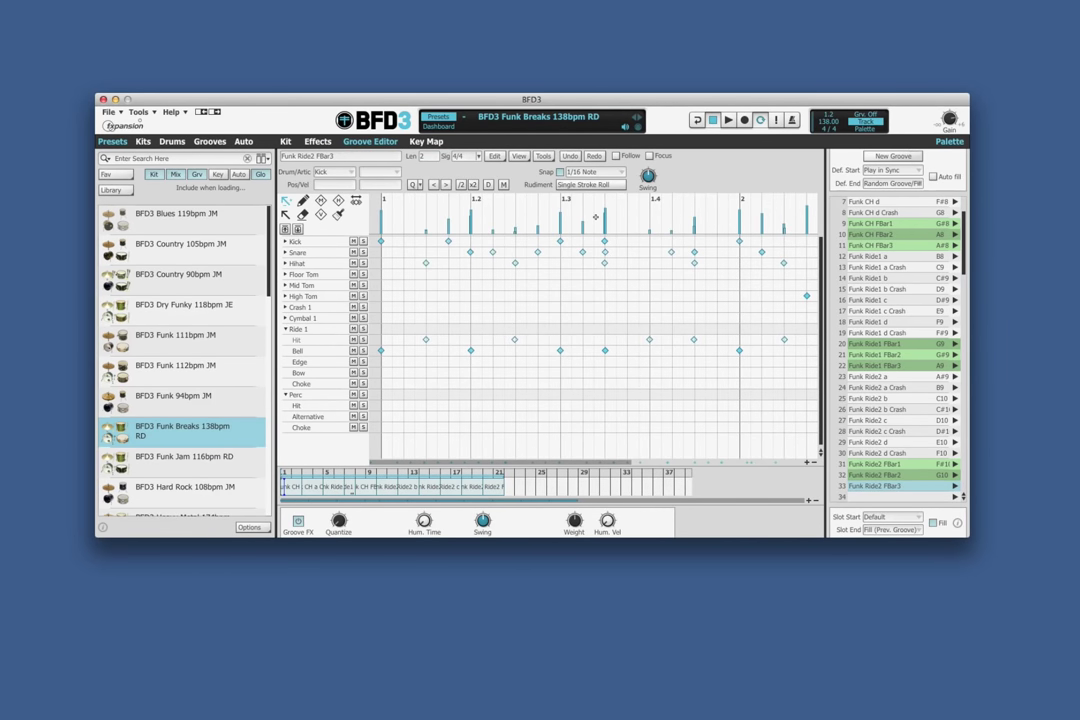
# - Show the Grooves palette list in the left browser beside the groove editor
pyautogui.click(220, 142)
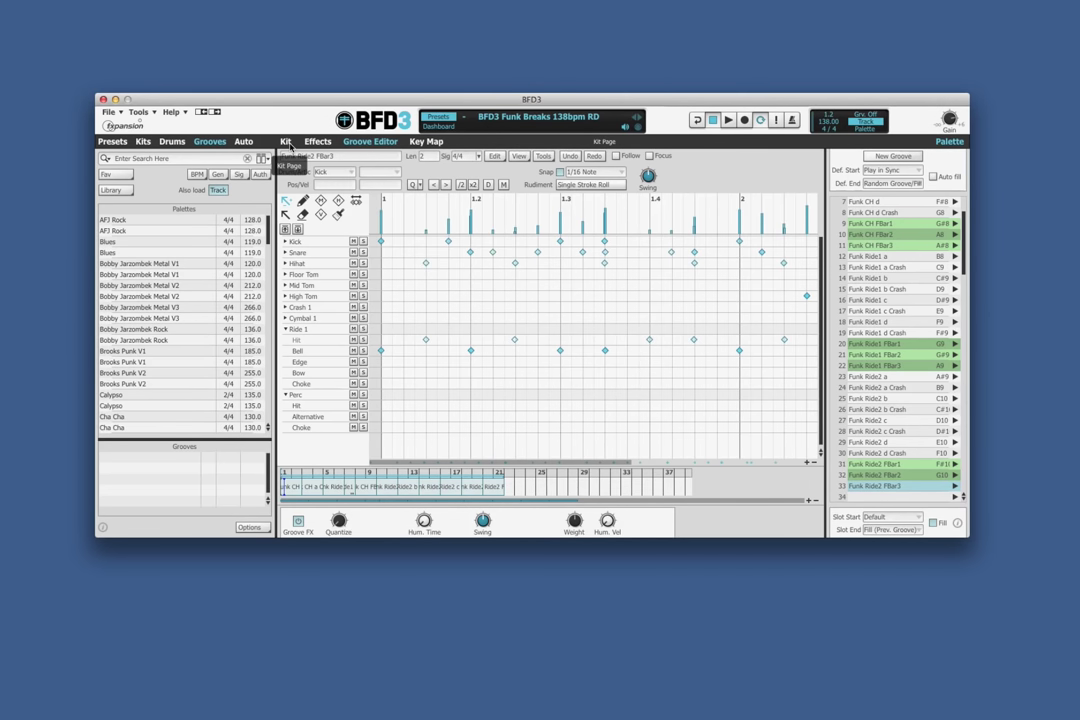
# - Open the Key Map of note assignments, audition grooves, then stop playback
pyautogui.click(426, 141)
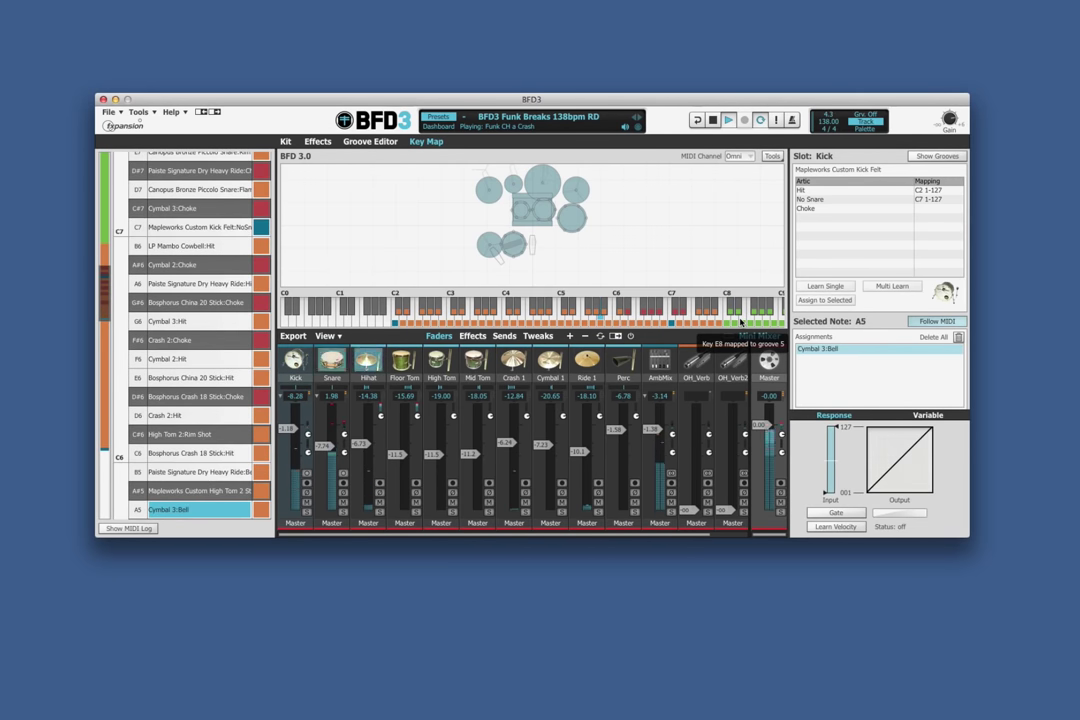
pyautogui.press('space')
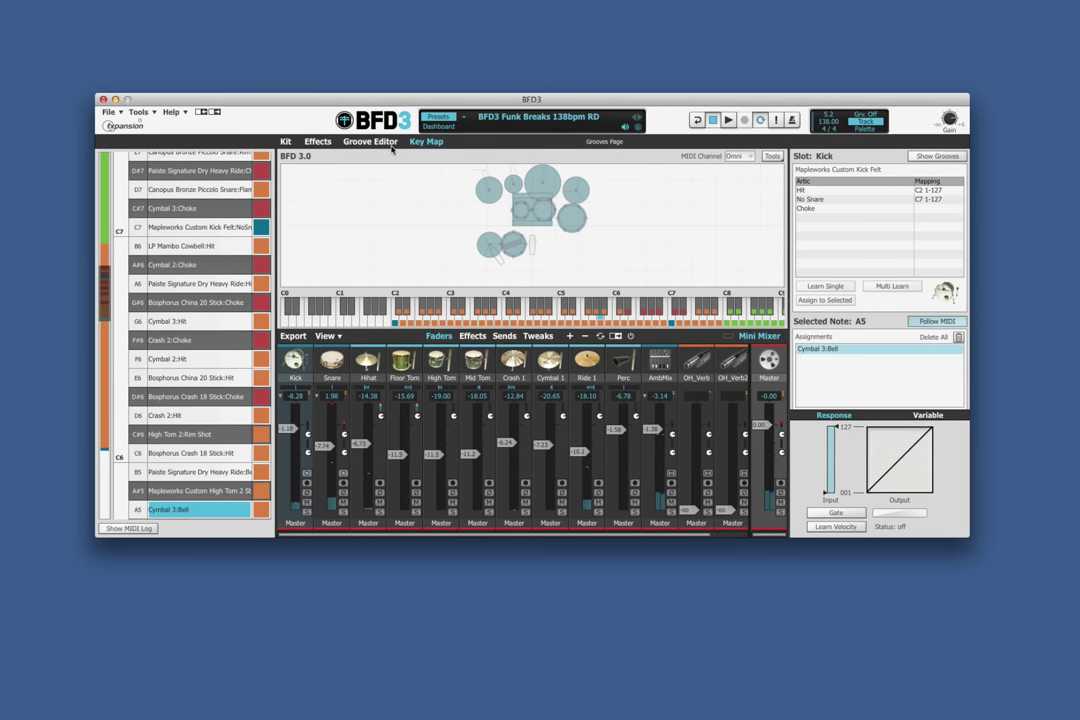
# - Back on the kit presets page, play the groove and lower the Kick fader to -6.48 dB
pyautogui.click(250, 120)
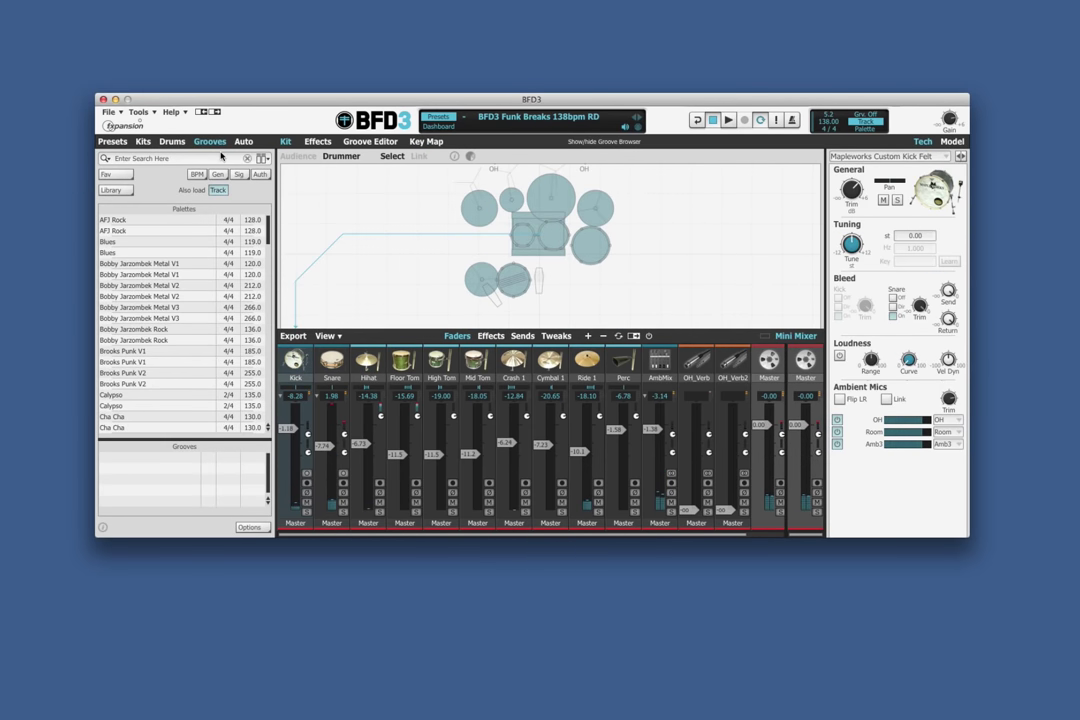
pyautogui.click(112, 141)
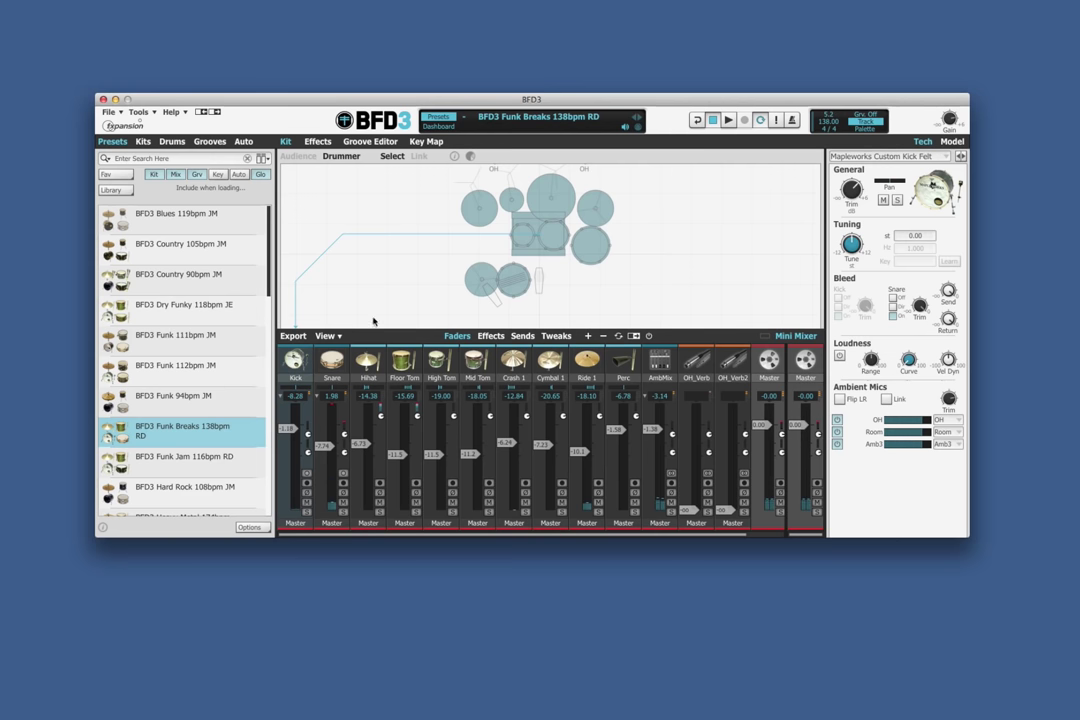
pyautogui.click(728, 121)
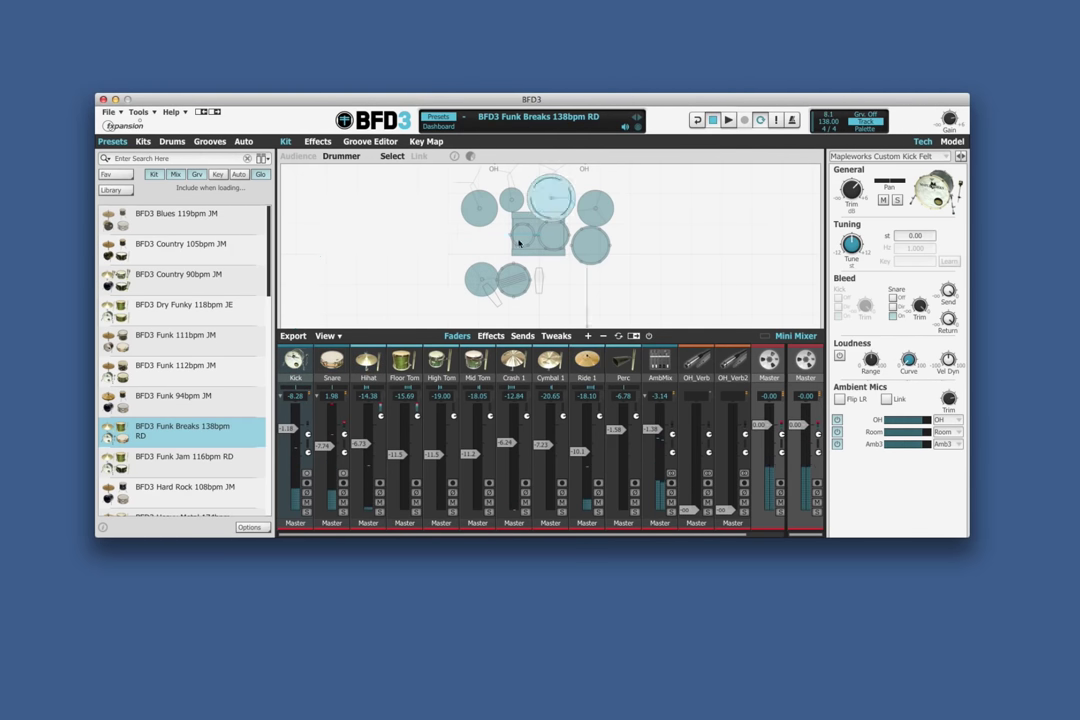
pyautogui.click(728, 121)
pyautogui.moveTo(290, 429); pyautogui.dragTo(290, 448)
pyautogui.click(728, 121)
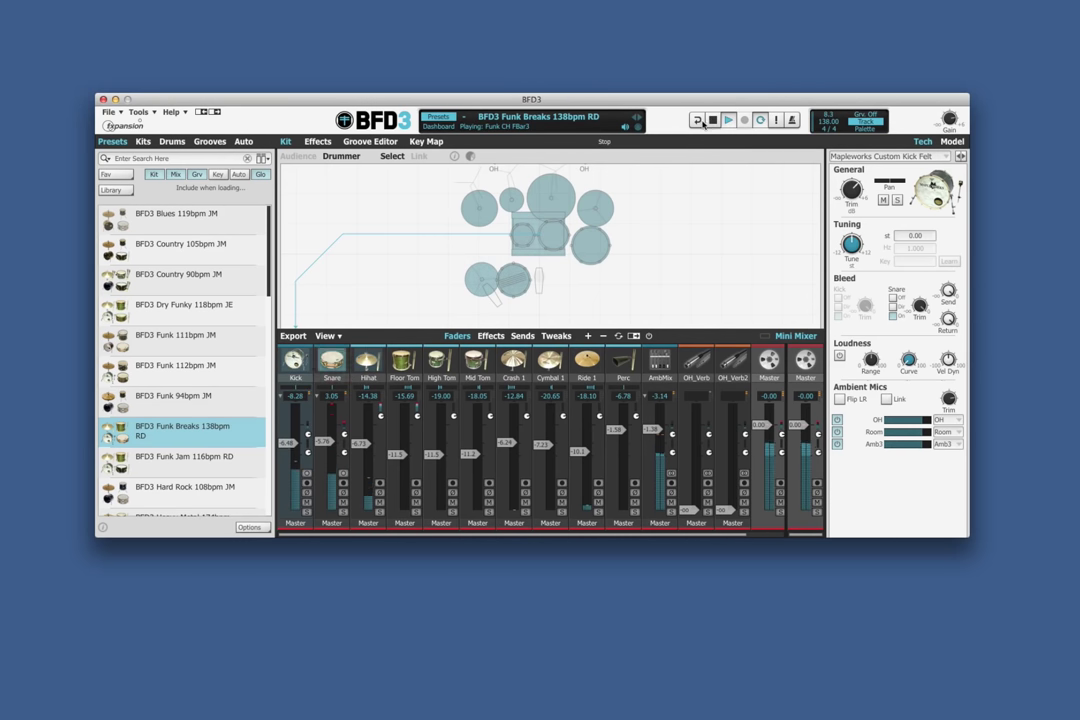
pyautogui.click(728, 121)
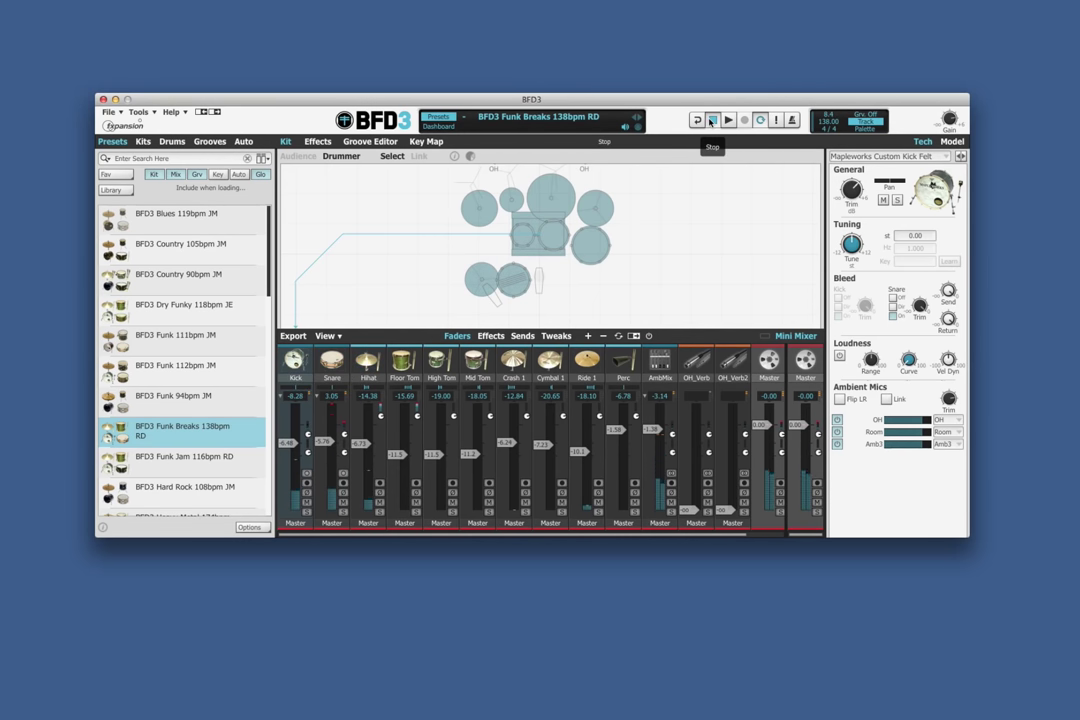
# - Toggle the mixer between mic and per-drum channels, then widen the window
pyautogui.click(634, 336)
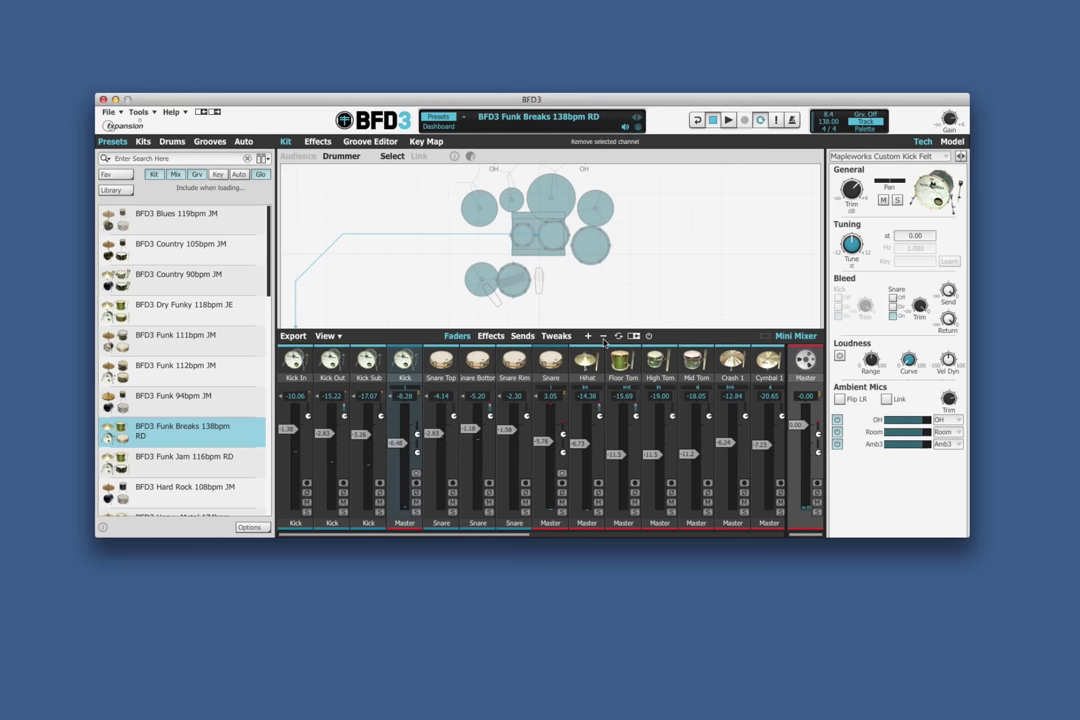
pyautogui.click(634, 336)
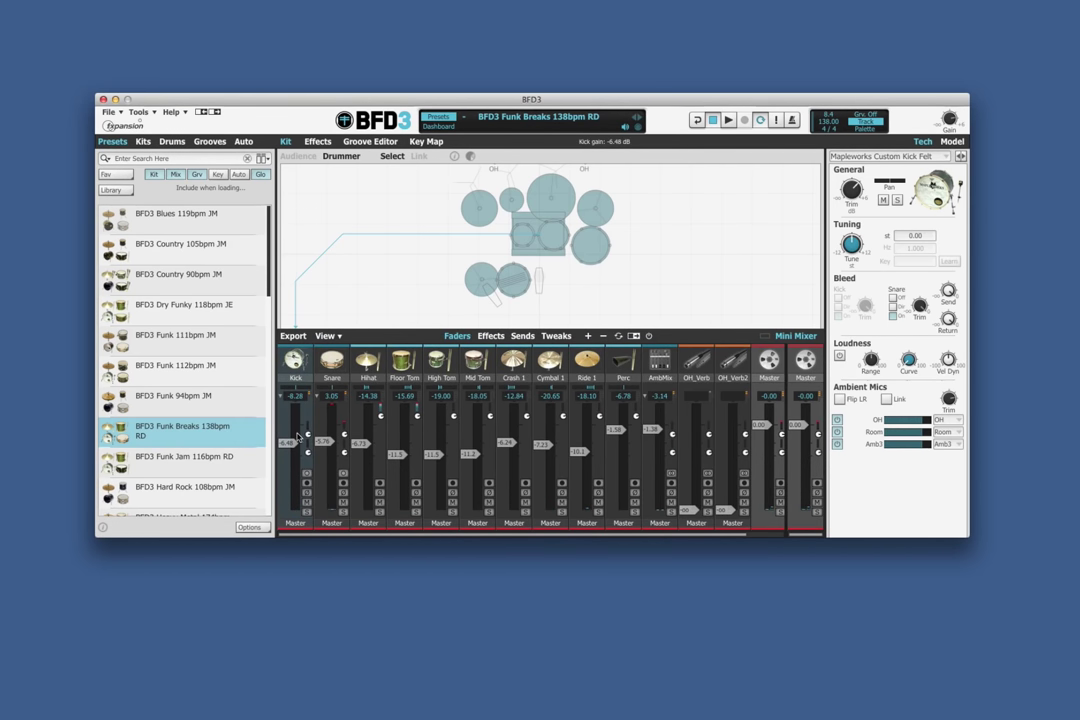
pyautogui.click(634, 336)
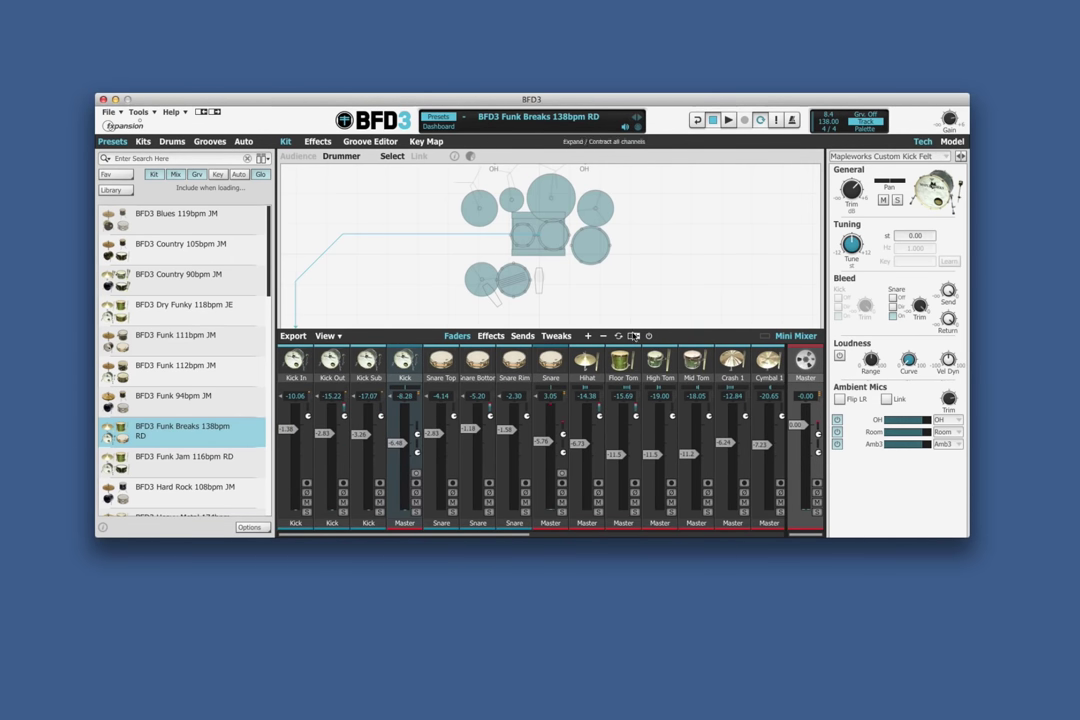
pyautogui.click(634, 337)
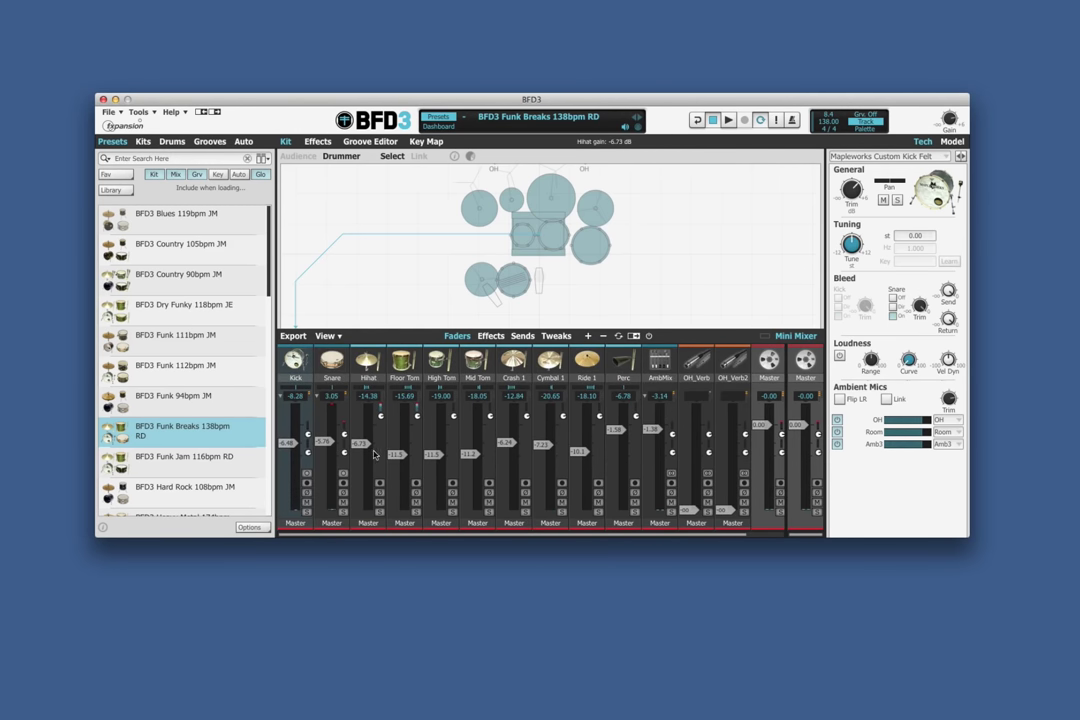
pyautogui.click(213, 111)
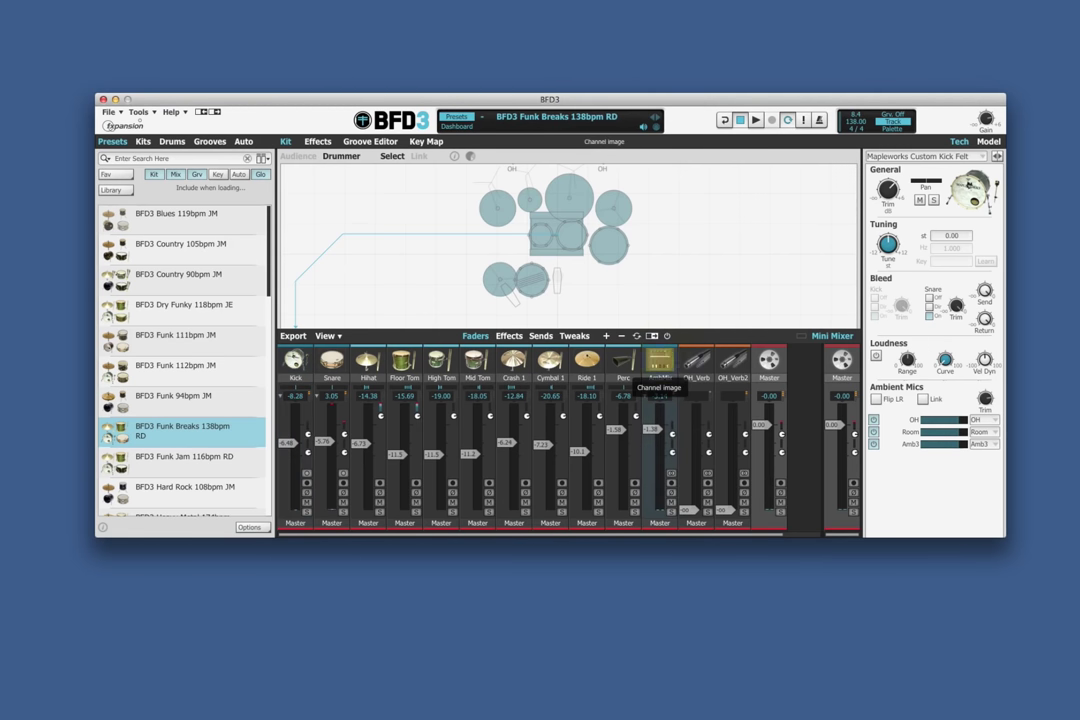
# - Fit every channel from Kick to Master in the mixer and nudge the AmbMix fader down
pyautogui.click(668, 357)
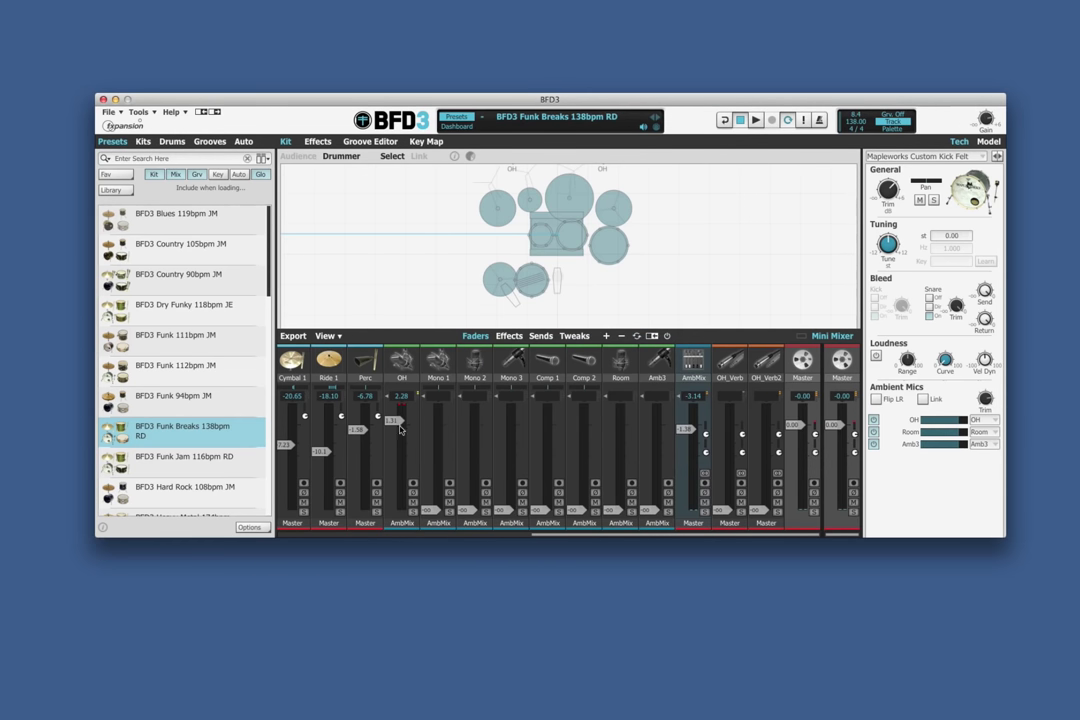
pyautogui.click(652, 338)
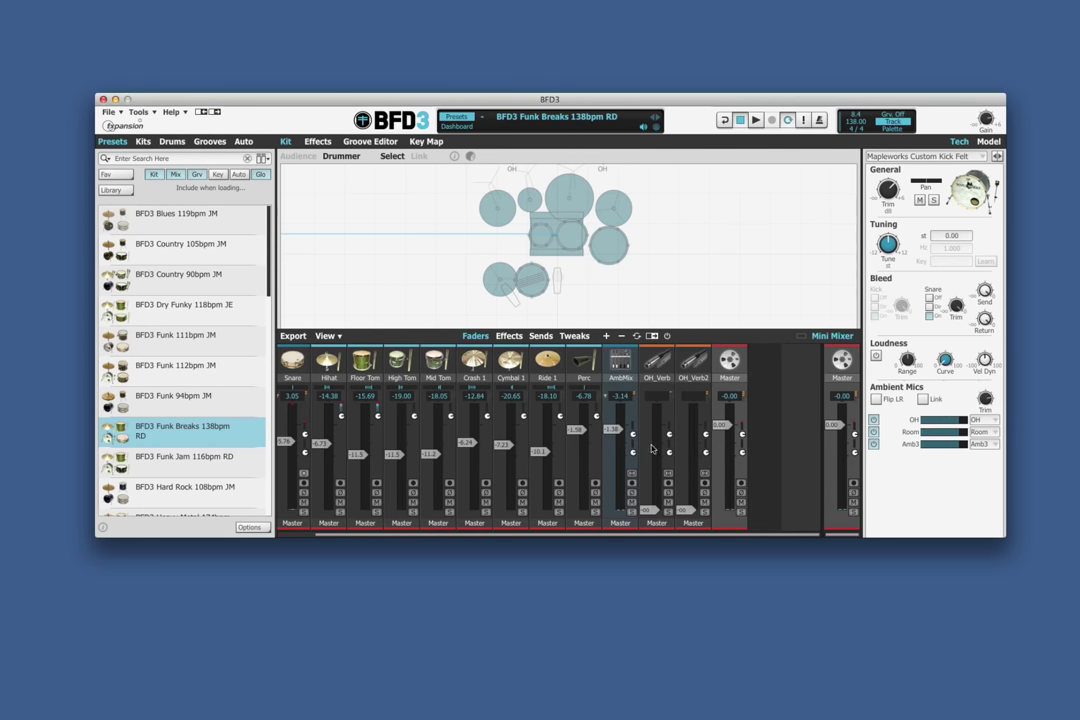
pyautogui.moveTo(615, 455); pyautogui.dragTo(616, 453)
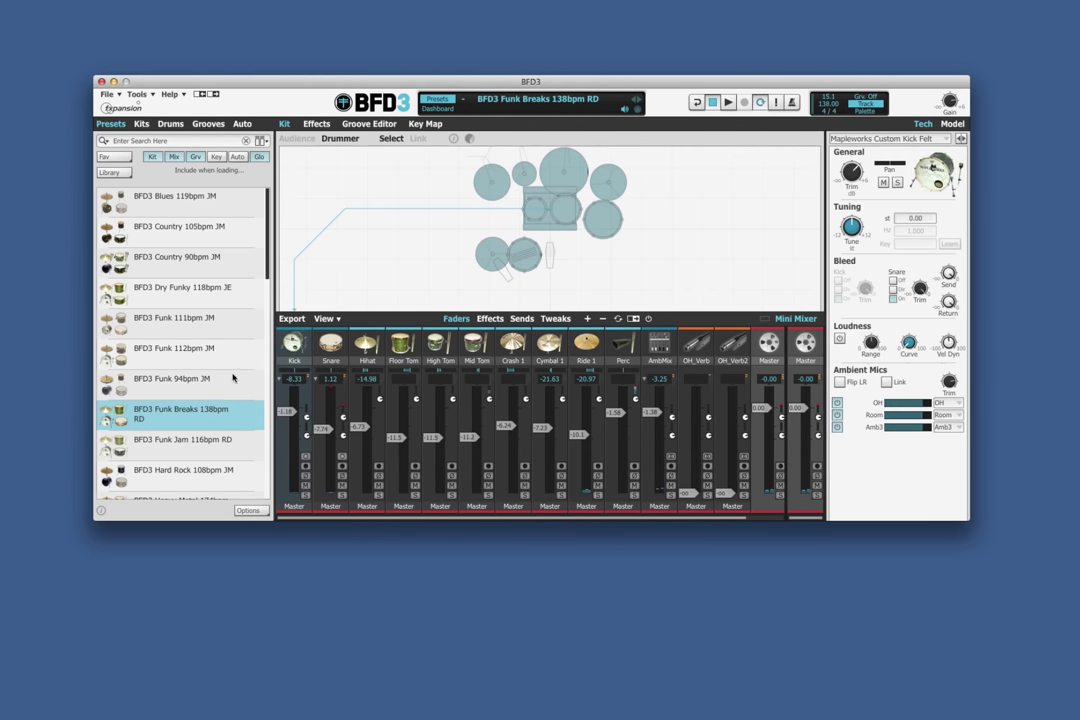
# - Select the snare, start the groove and lower the Master to about -6.7 dB
pyautogui.click(330, 345)
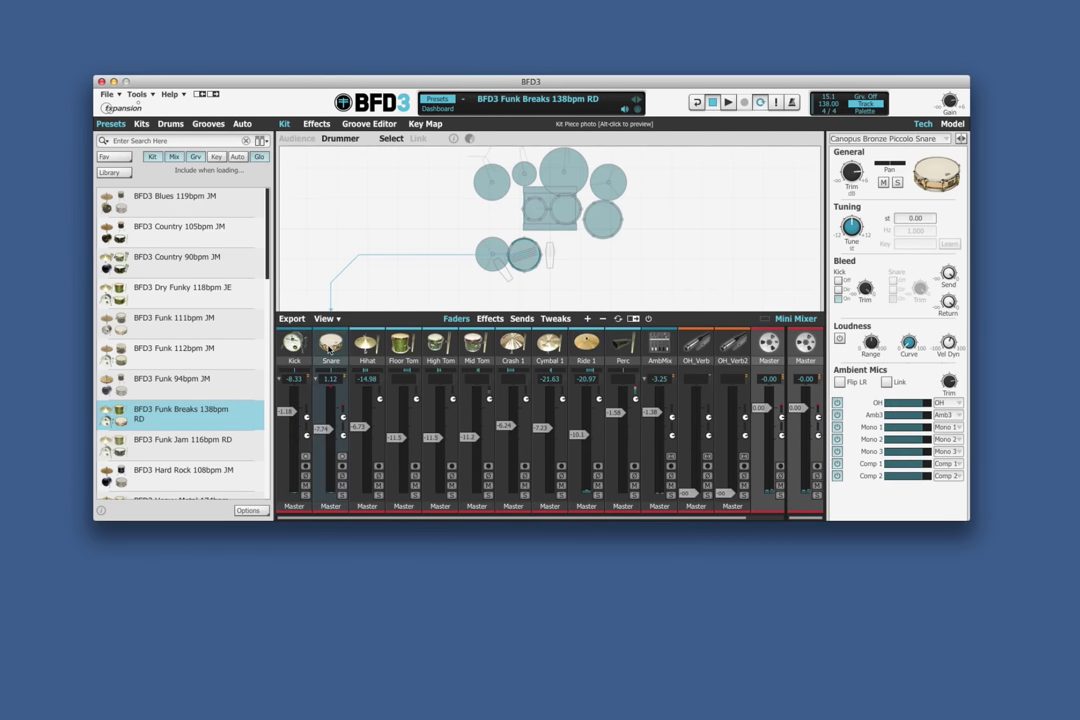
pyautogui.click(728, 102)
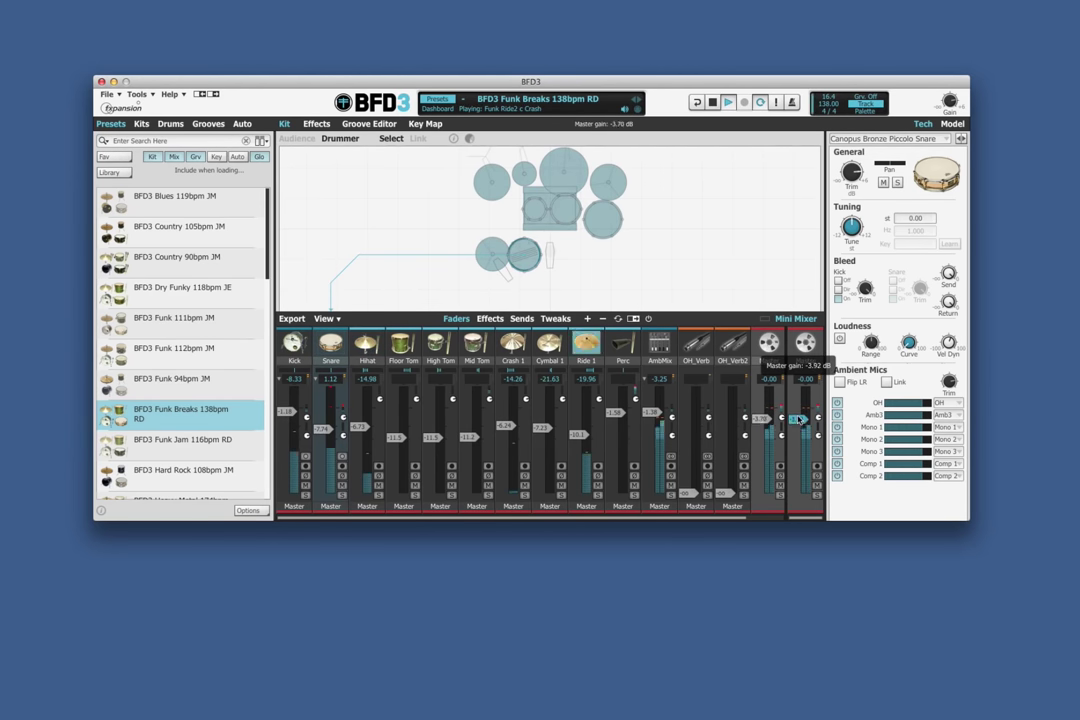
pyautogui.moveTo(797, 408); pyautogui.dragTo(799, 427)
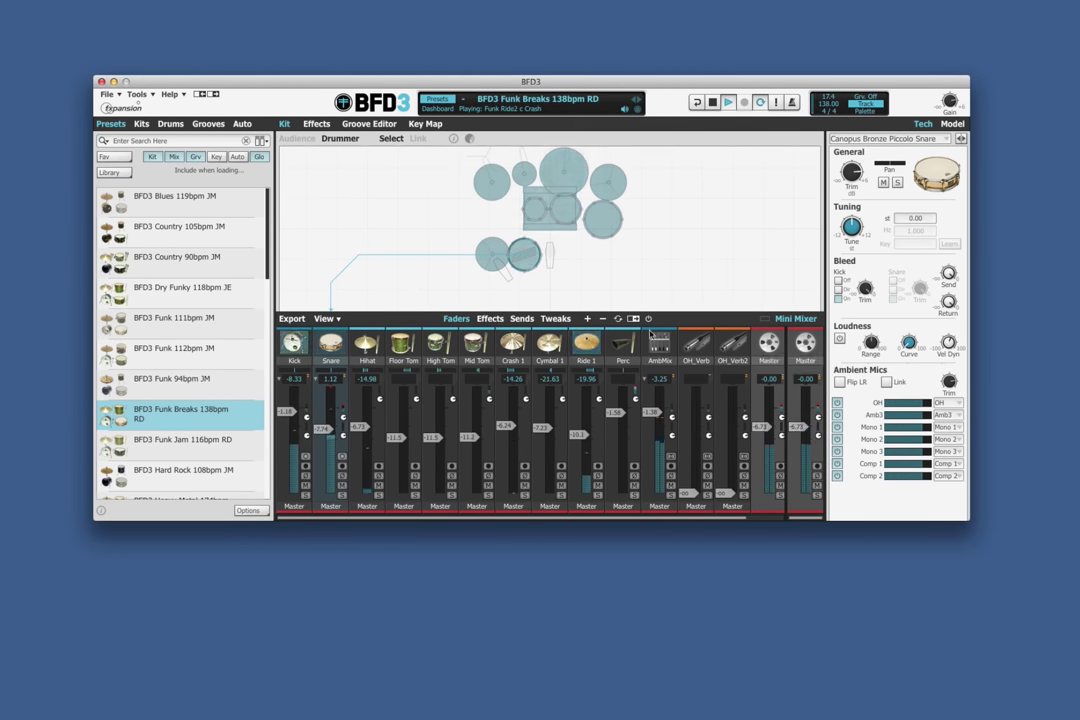
# - Audition replacement snares and load the Tama Bell Brass Snare, then stop playback
pyautogui.click(162, 123)
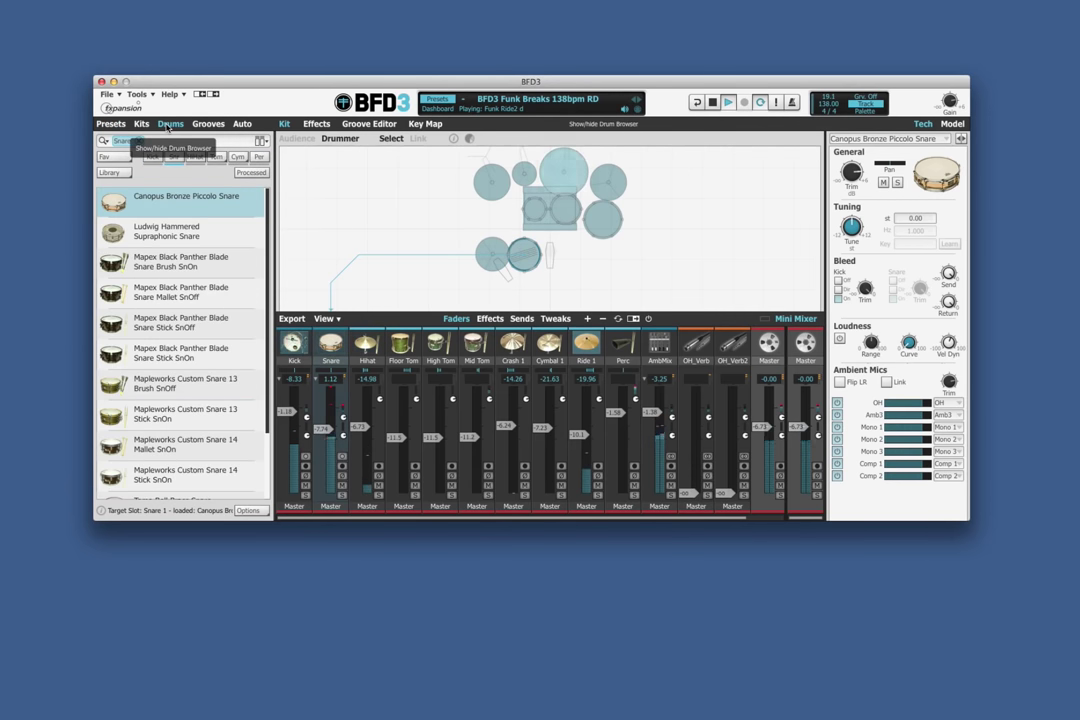
pyautogui.click(160, 232)
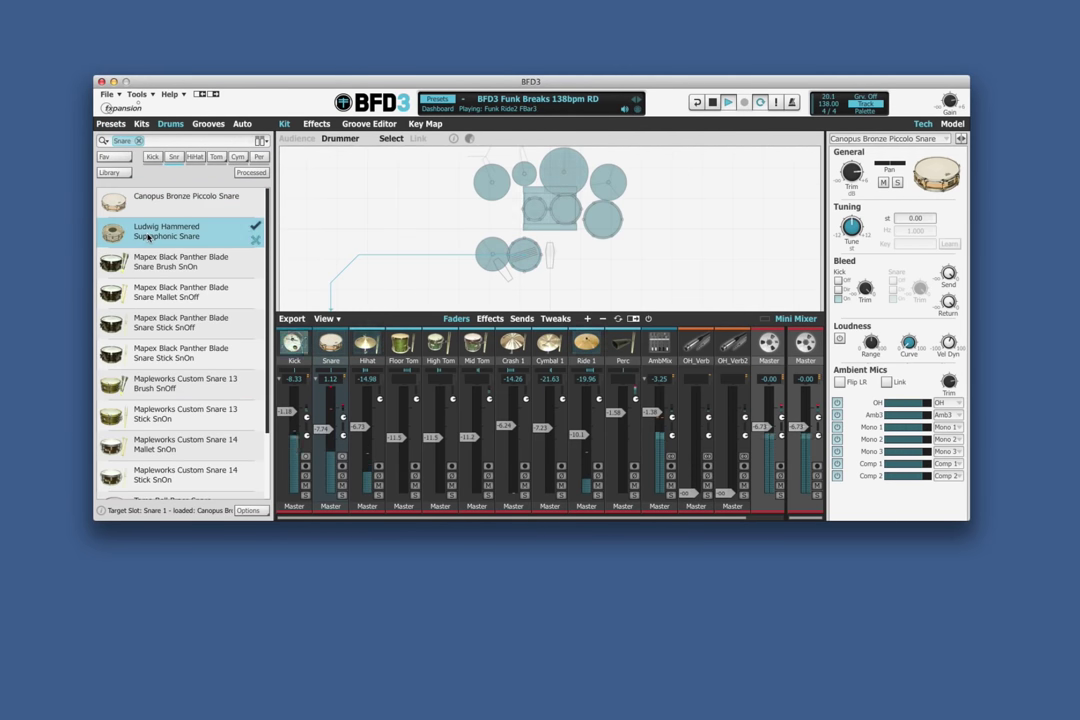
pyautogui.click(146, 261)
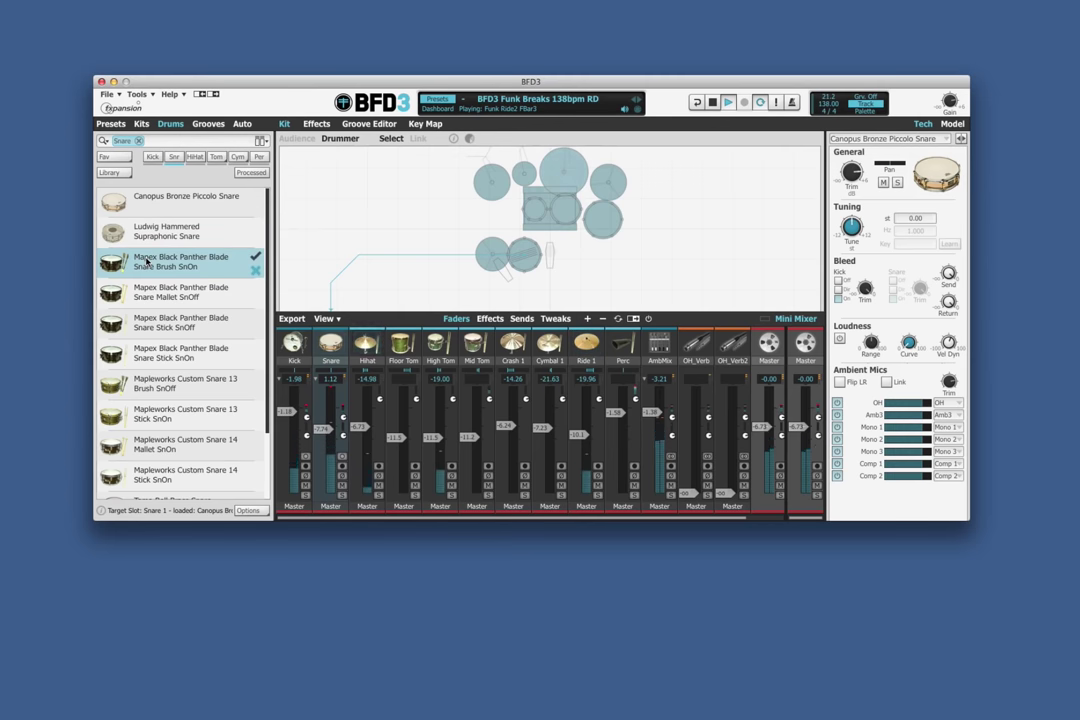
pyautogui.click(153, 291)
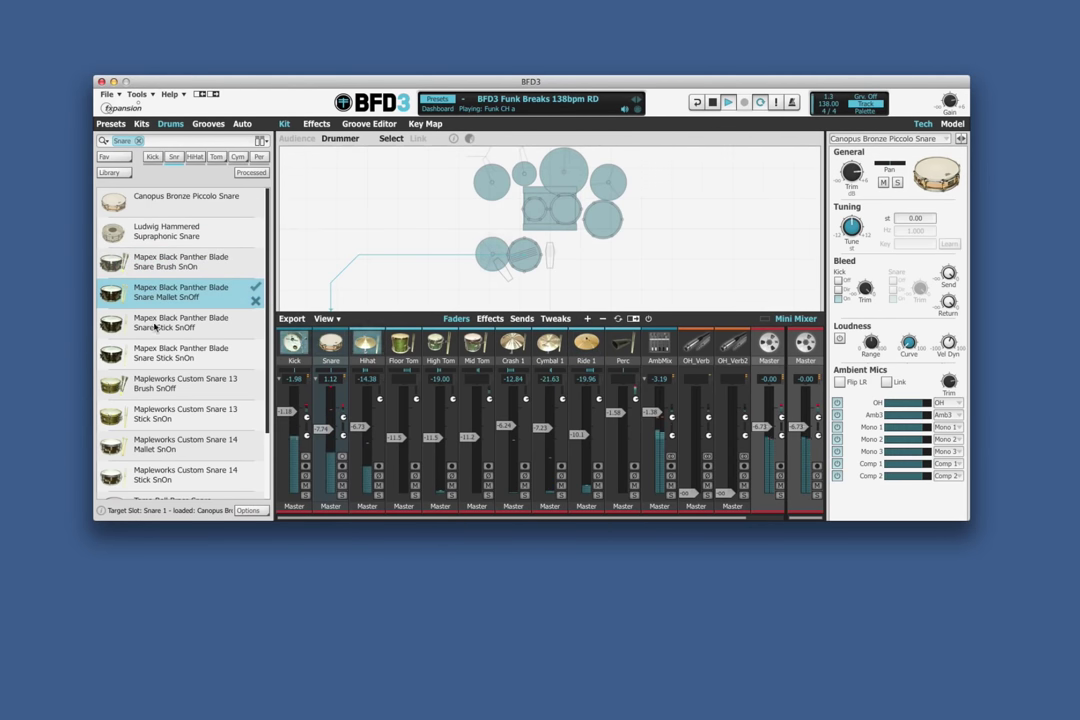
pyautogui.click(158, 322)
pyautogui.click(162, 381)
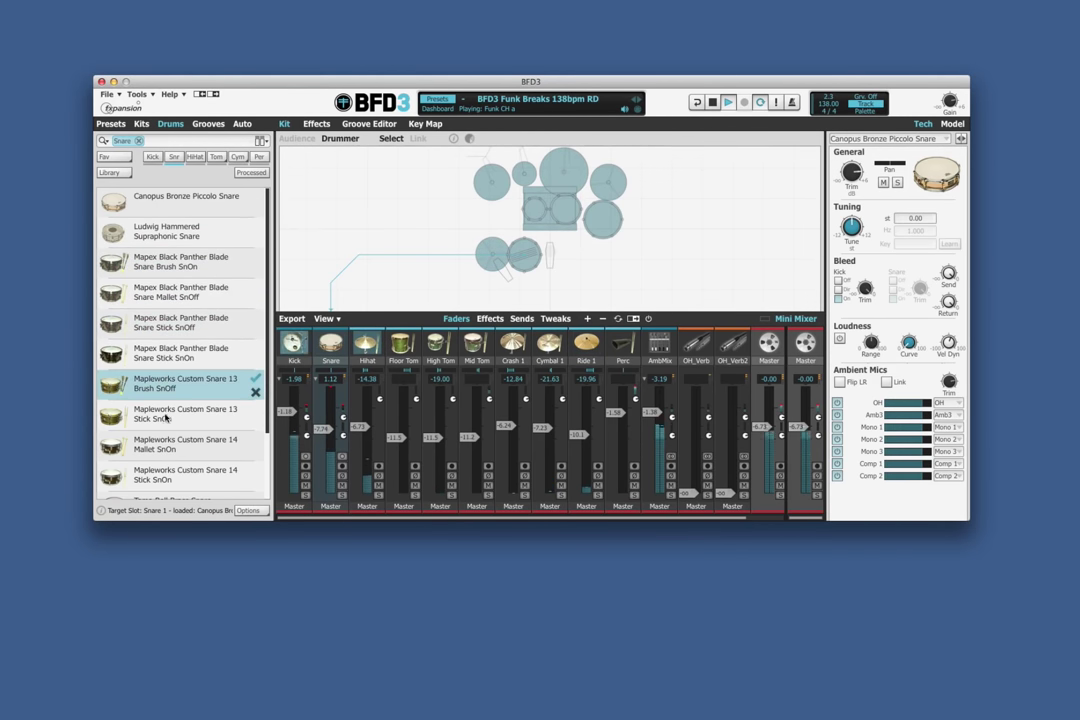
pyautogui.click(166, 420)
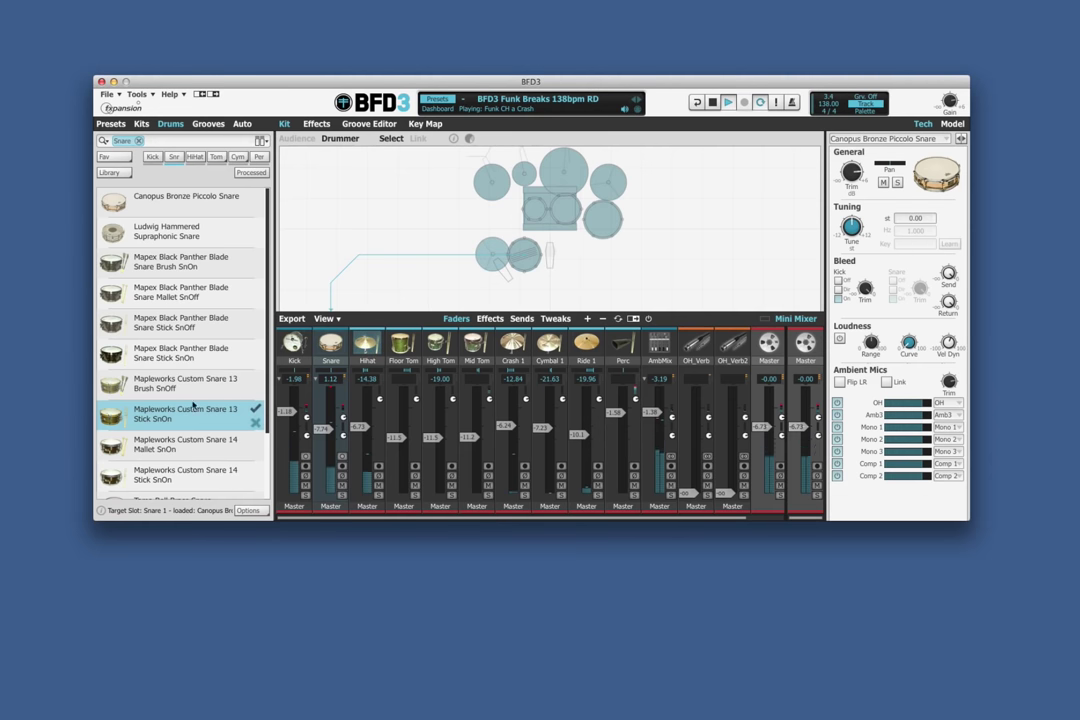
pyautogui.scroll(-3, 200, 420)
pyautogui.click(147, 424)
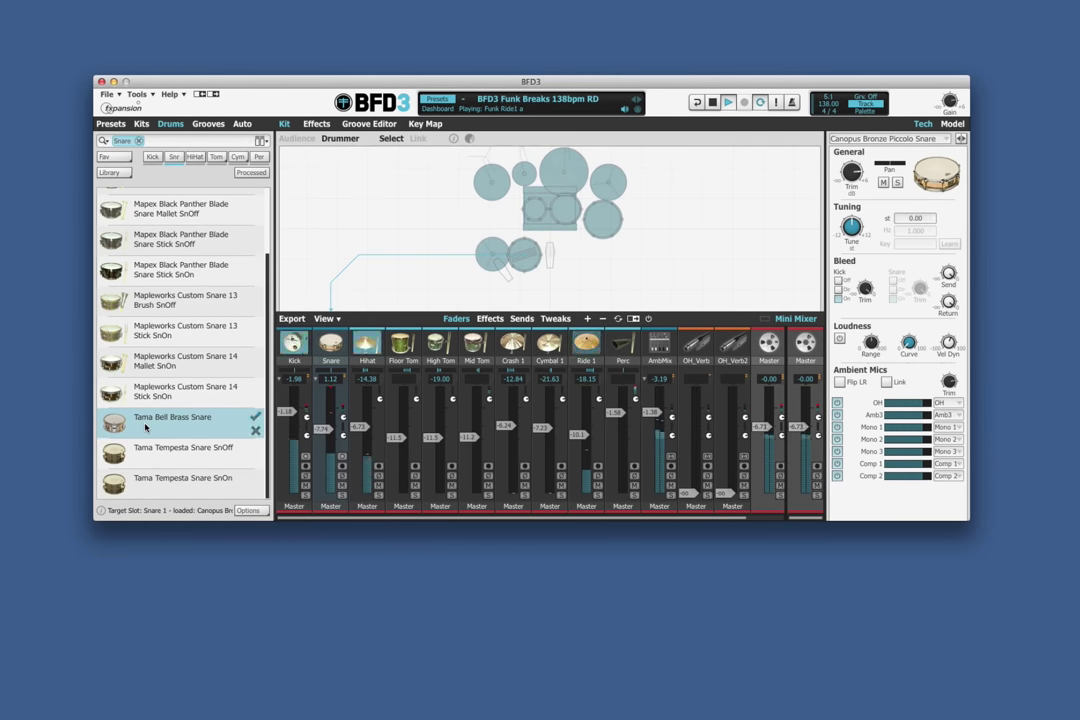
pyautogui.click(255, 416)
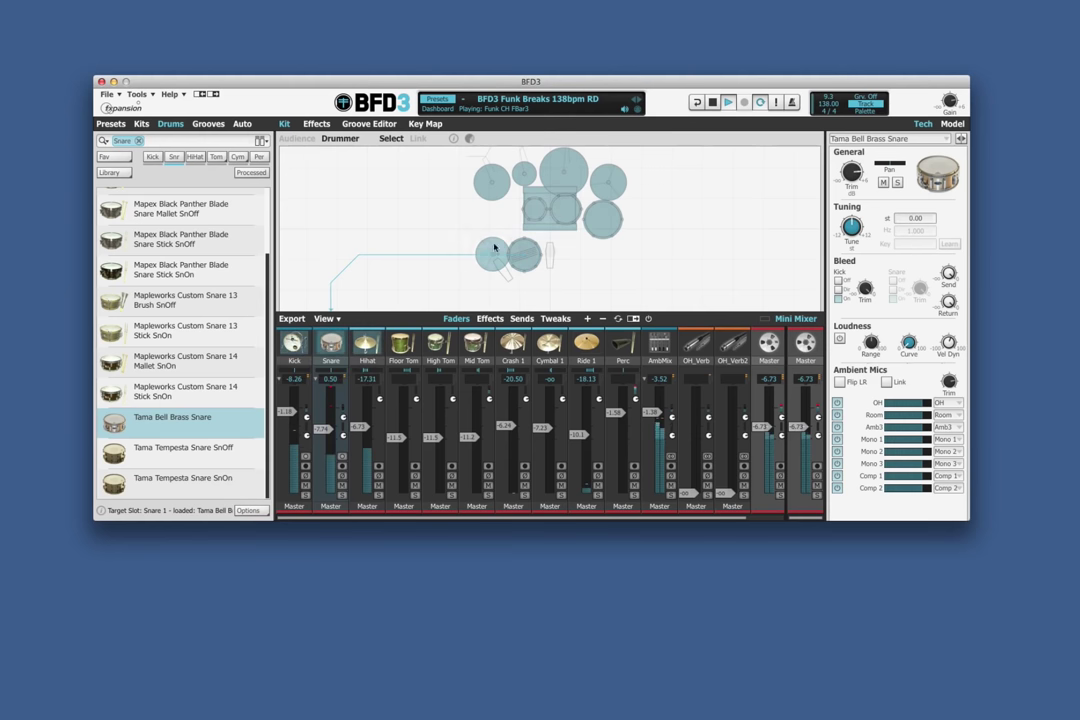
pyautogui.click(712, 102)
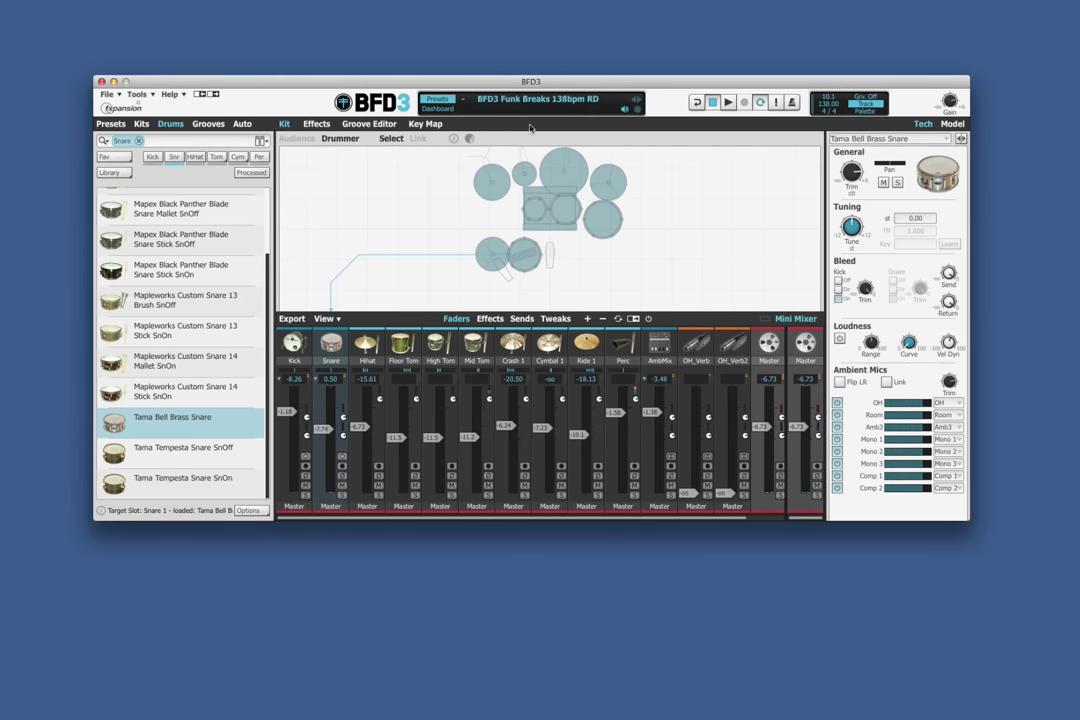
# - With the kick soloed, compare DW Mardi Gras Sparkle Kicks 1 and 2 and load Kick 2
pyautogui.click(292, 348)
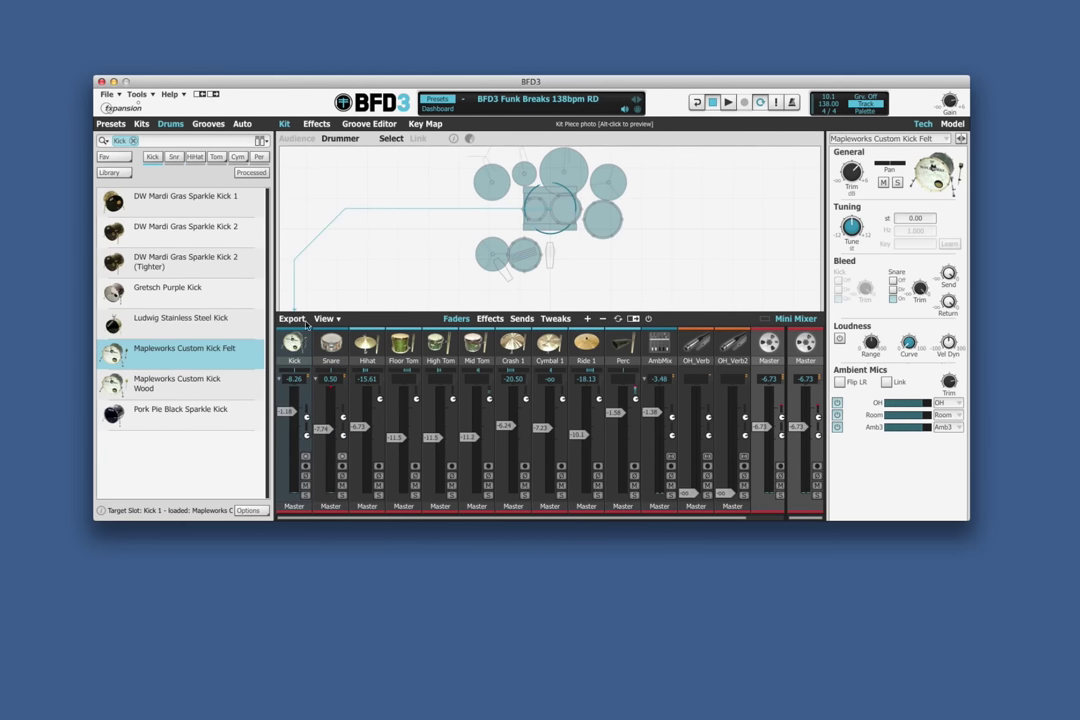
pyautogui.click(306, 495)
pyautogui.click(729, 102)
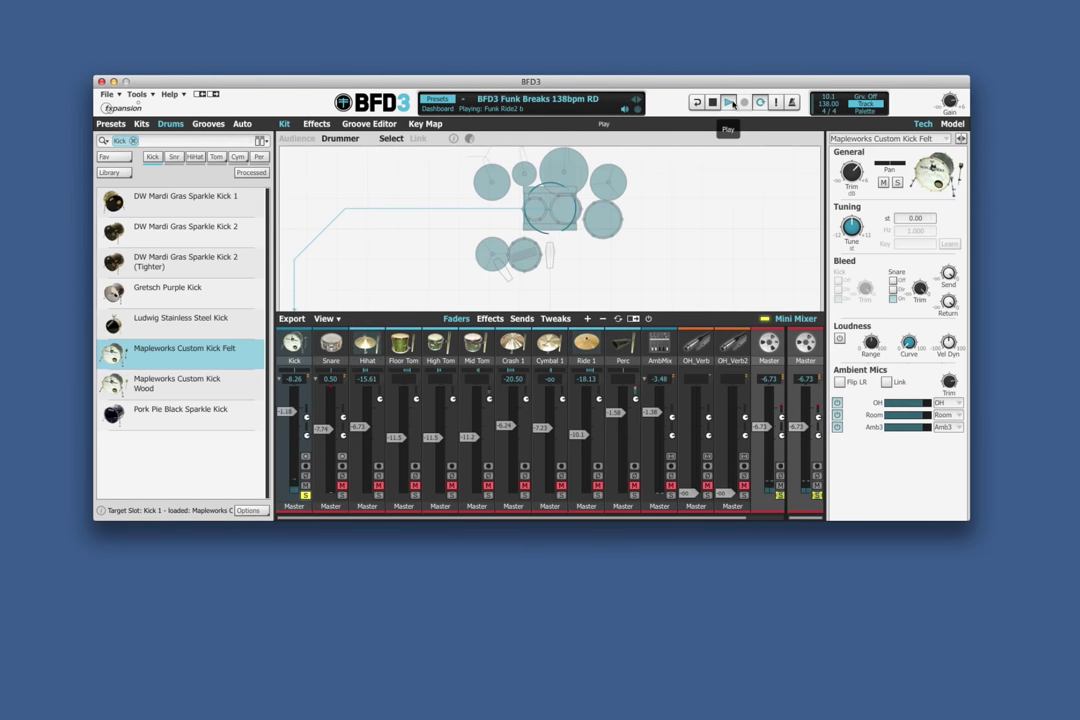
pyautogui.click(192, 208)
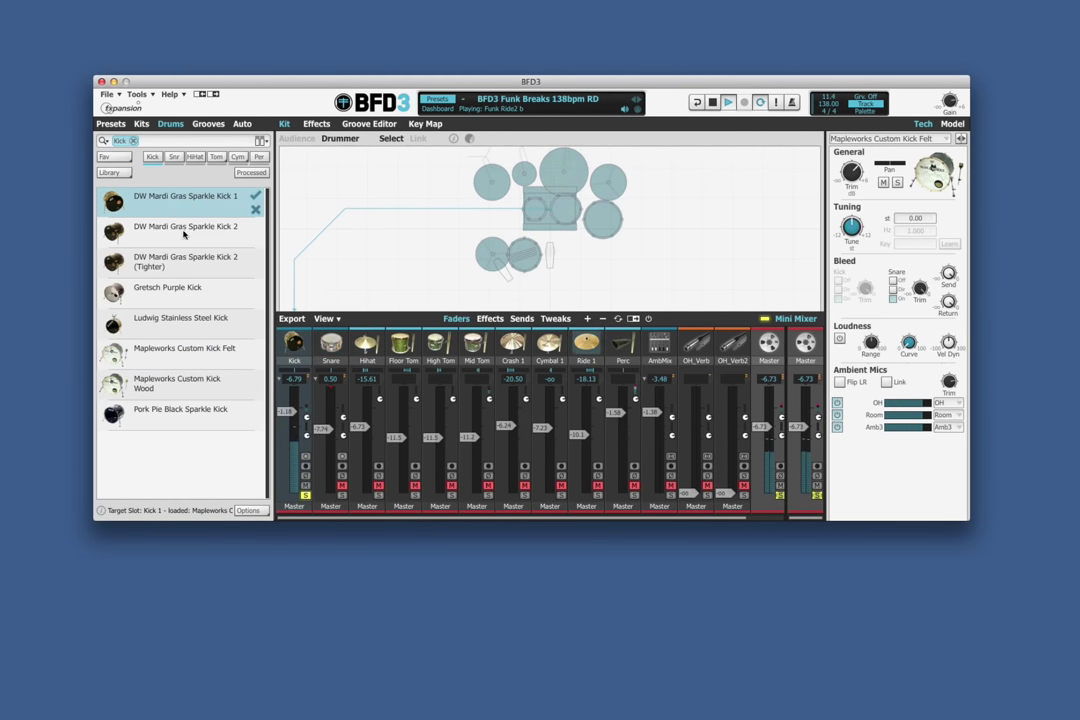
pyautogui.click(183, 238)
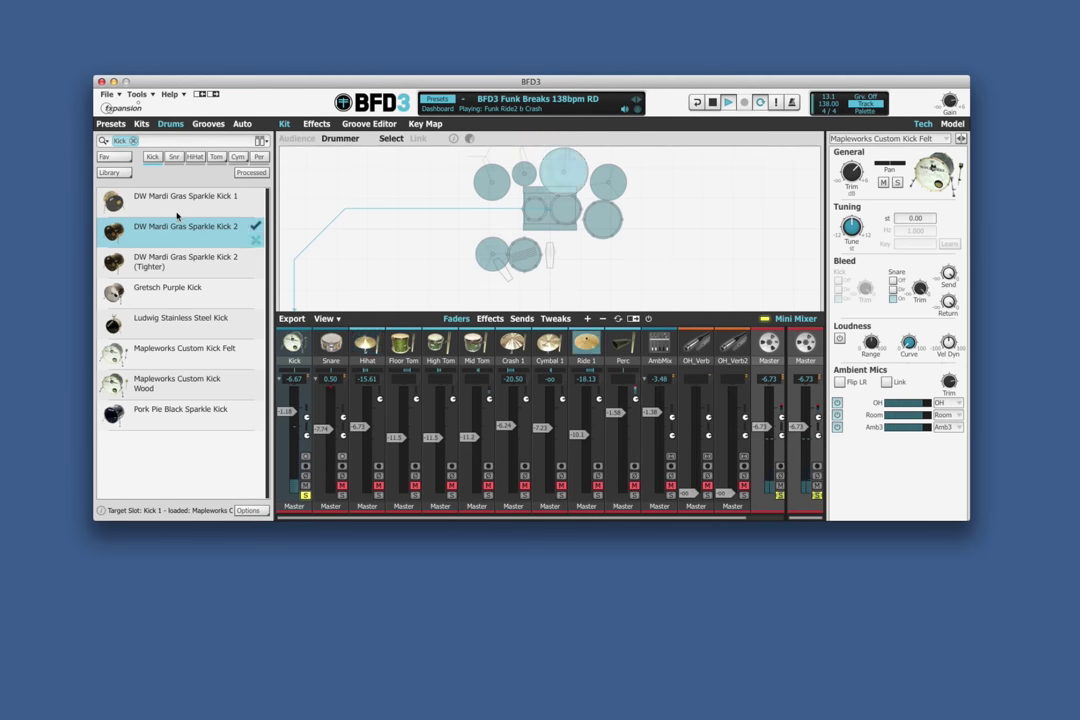
pyautogui.click(180, 212)
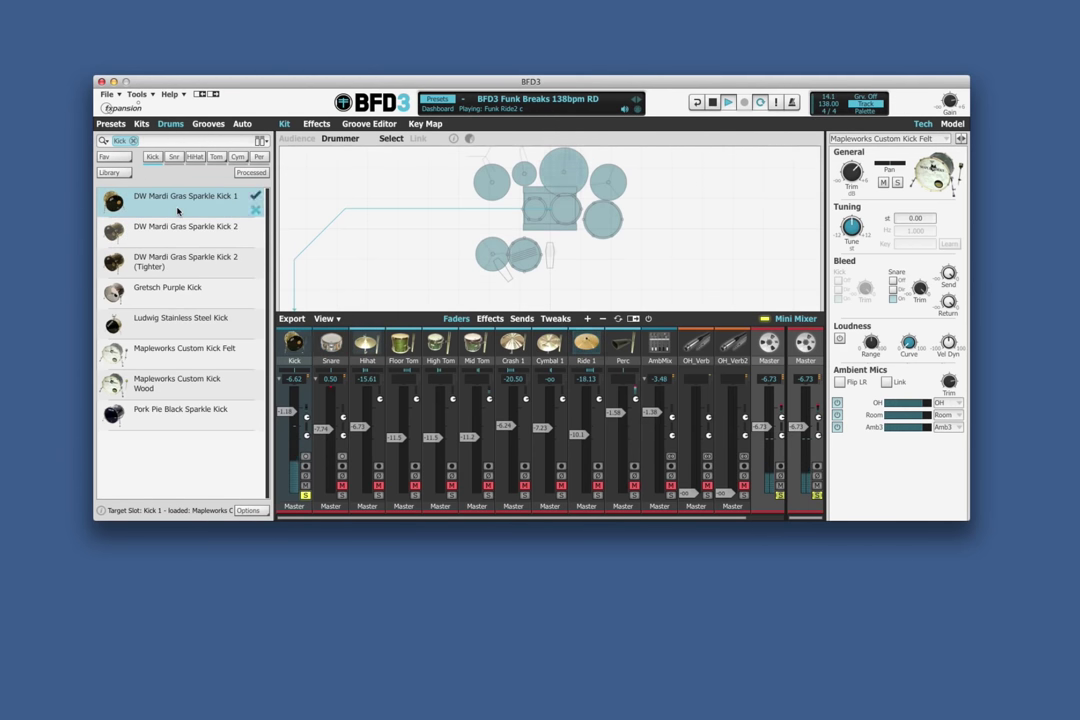
pyautogui.click(174, 235)
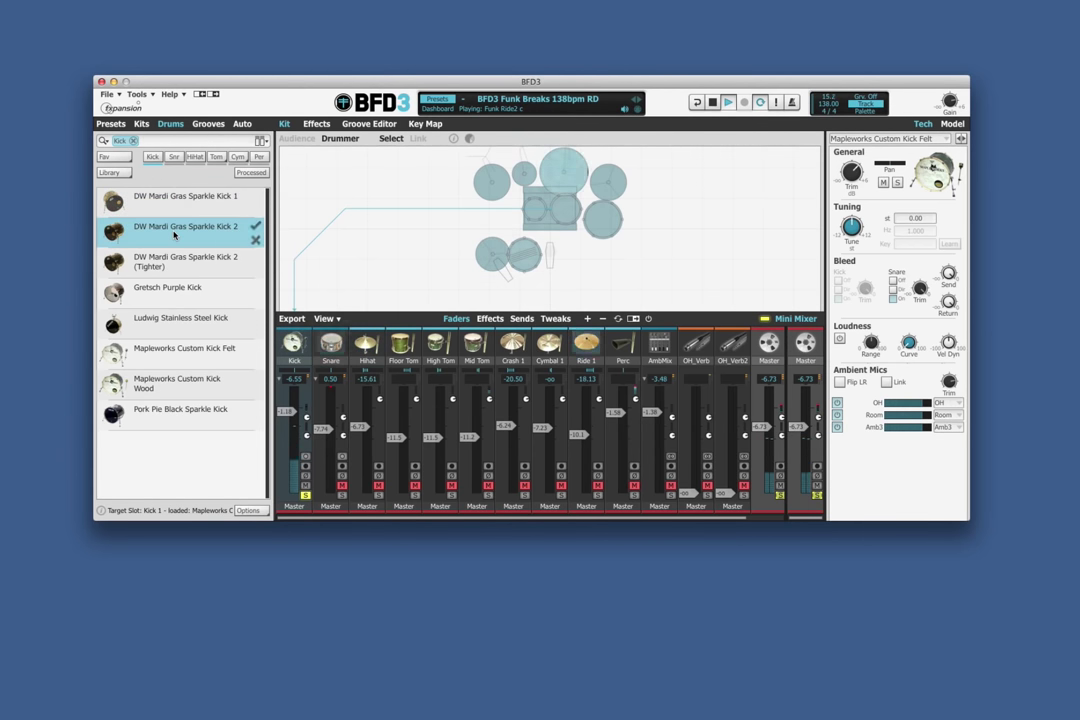
pyautogui.click(255, 226)
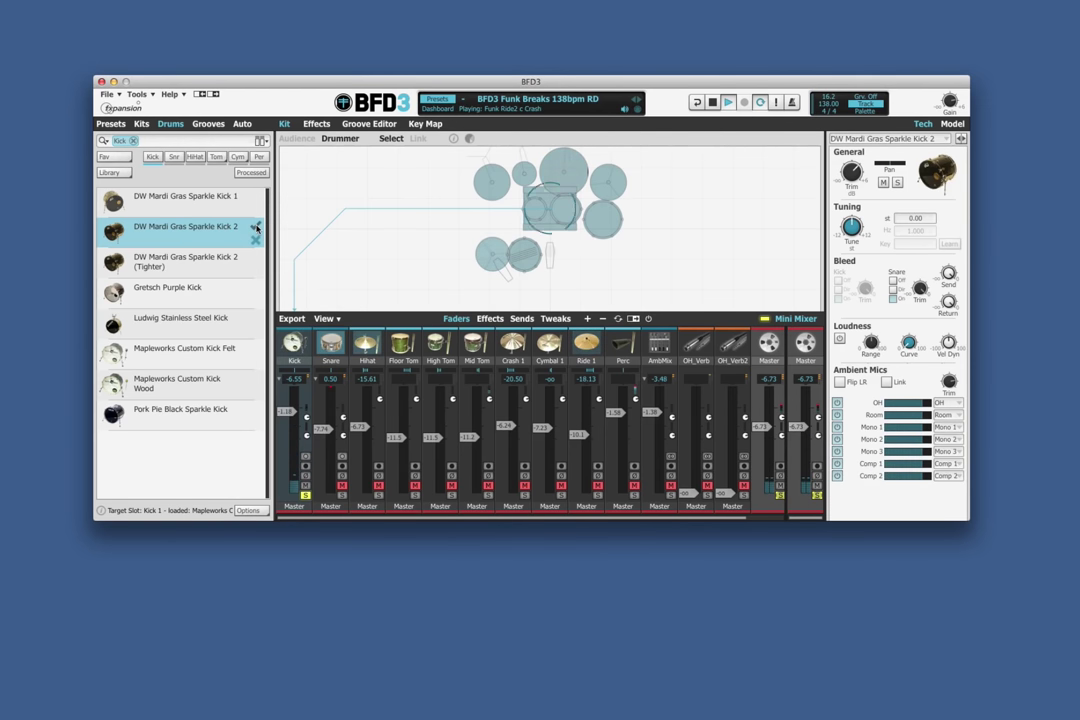
pyautogui.click(305, 495)
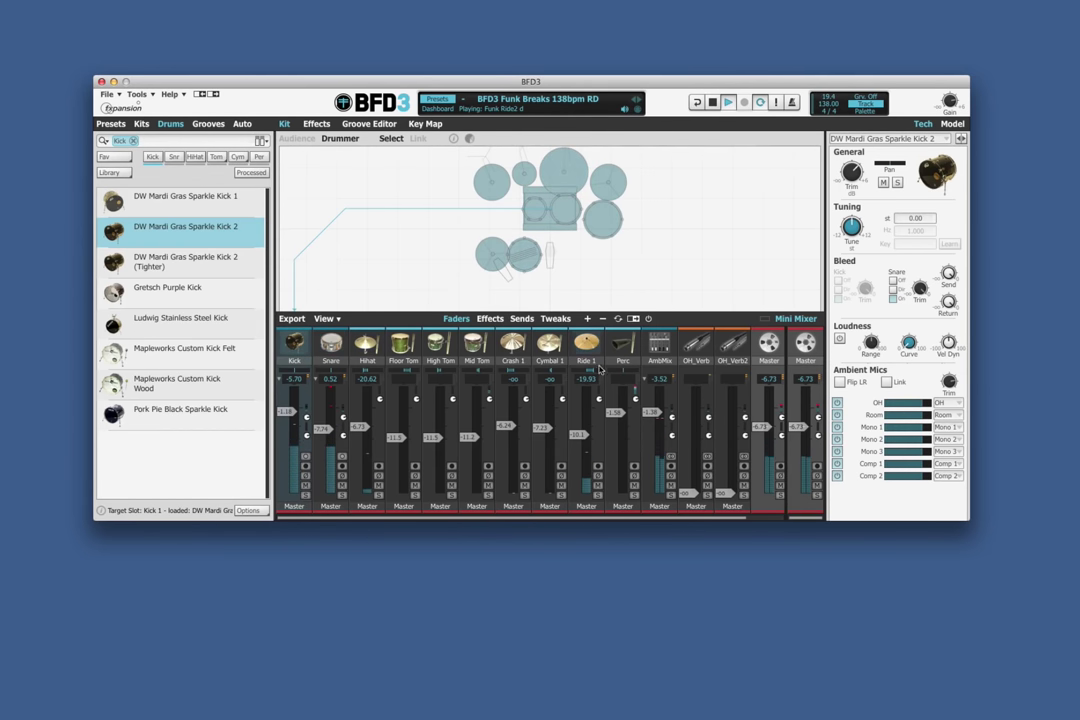
# - Raise the Kick Sub mic to -0.58 dB, pull Snare Bottom down, and stop playback
pyautogui.click(634, 320)
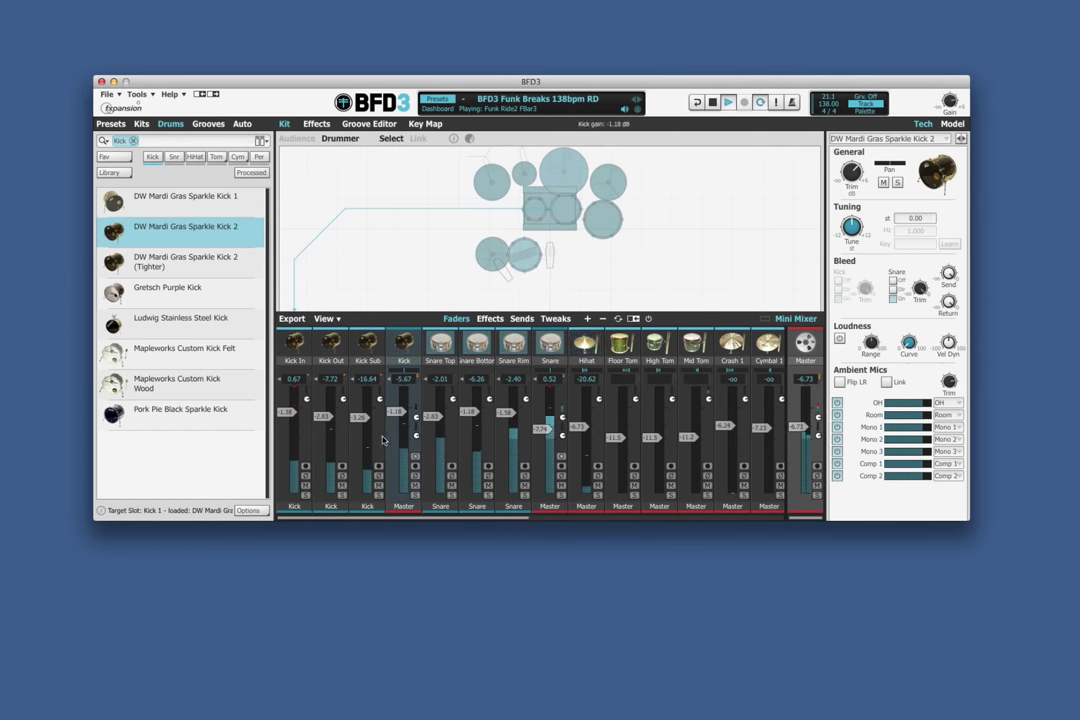
pyautogui.moveTo(360, 418); pyautogui.dragTo(366, 414)
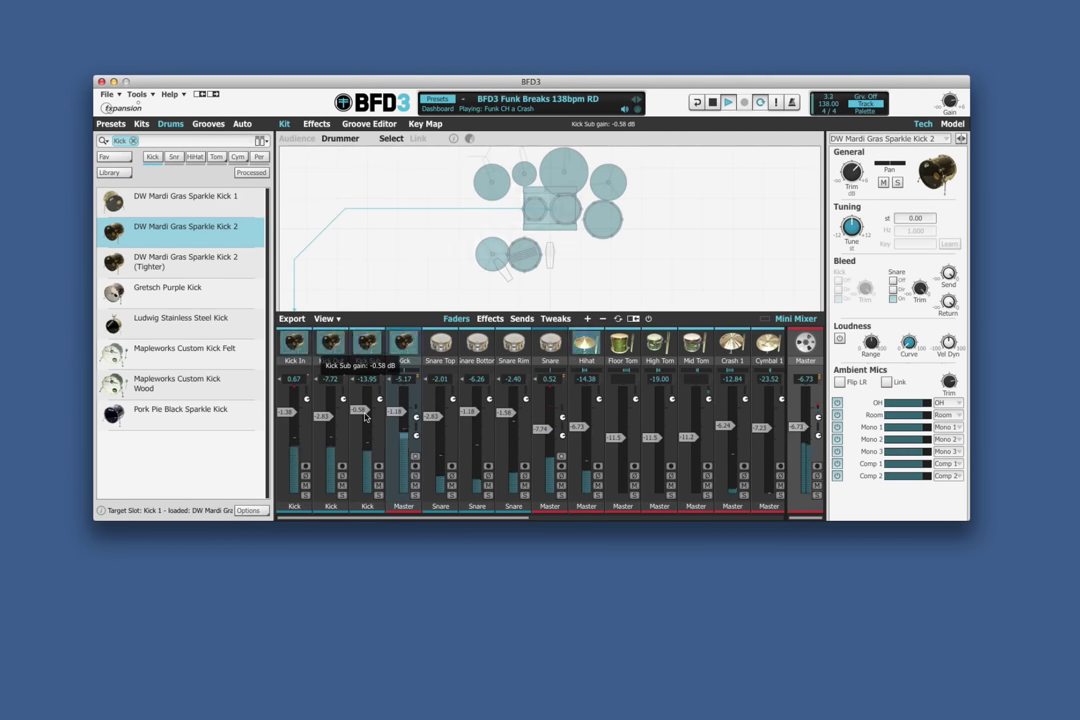
pyautogui.moveTo(467, 411); pyautogui.dragTo(467, 432)
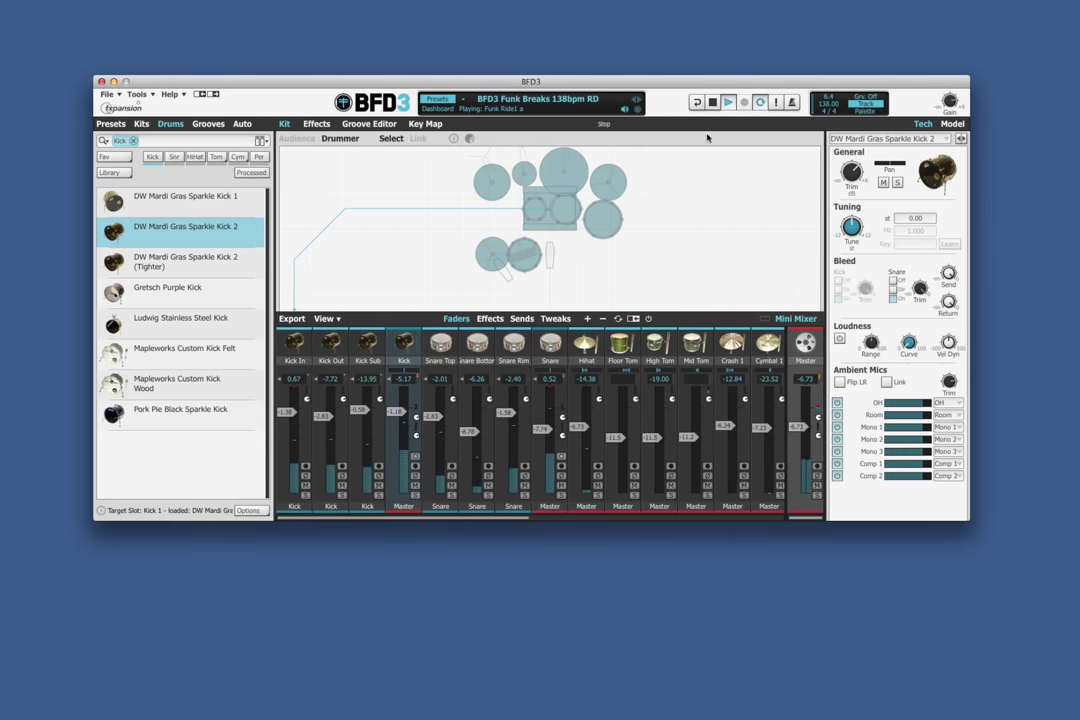
pyautogui.click(633, 318)
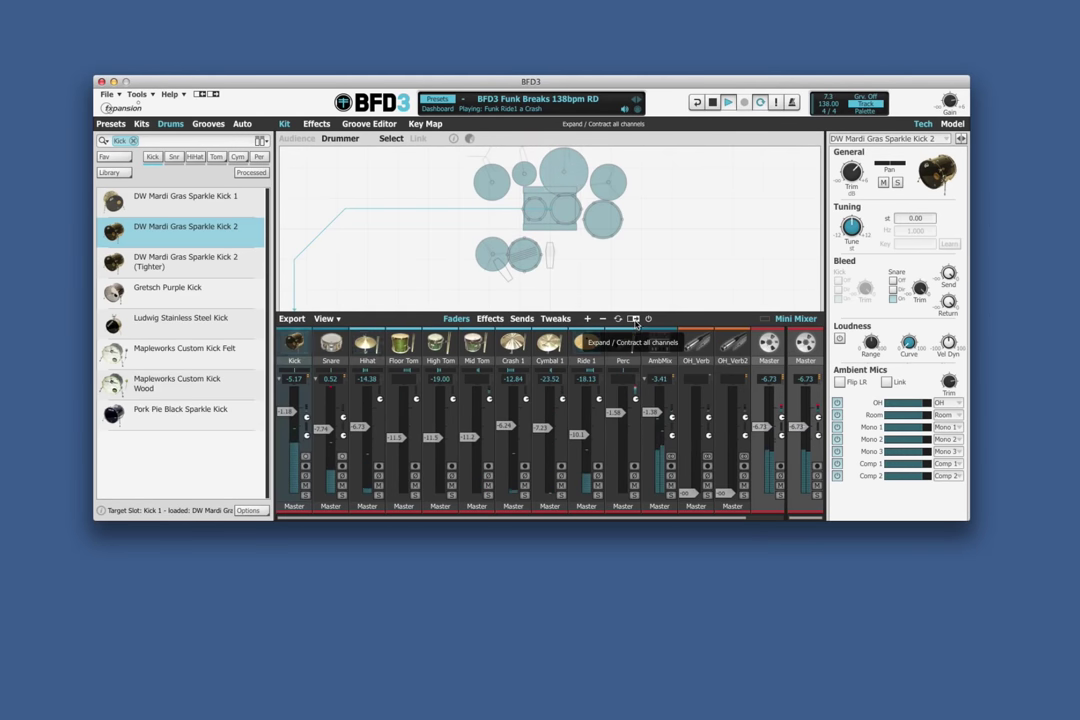
pyautogui.click(712, 102)
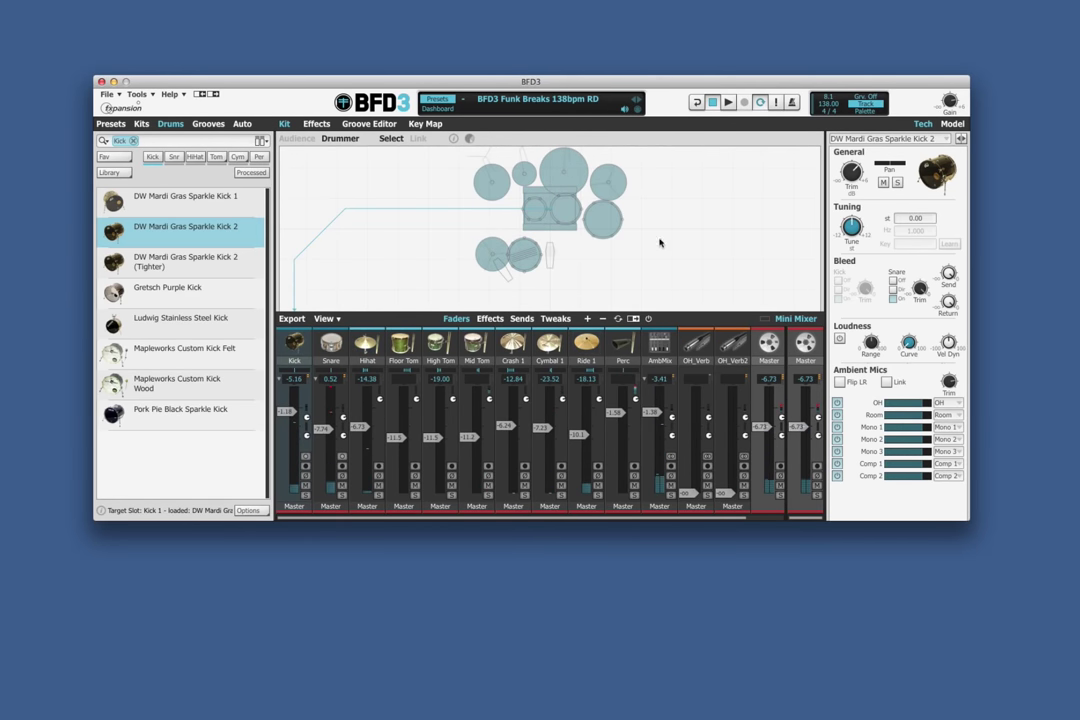
# - Swap the Kick's Comp Chan for a Dynamics > DCAM EnvShaper and start the groove
pyautogui.click(492, 319)
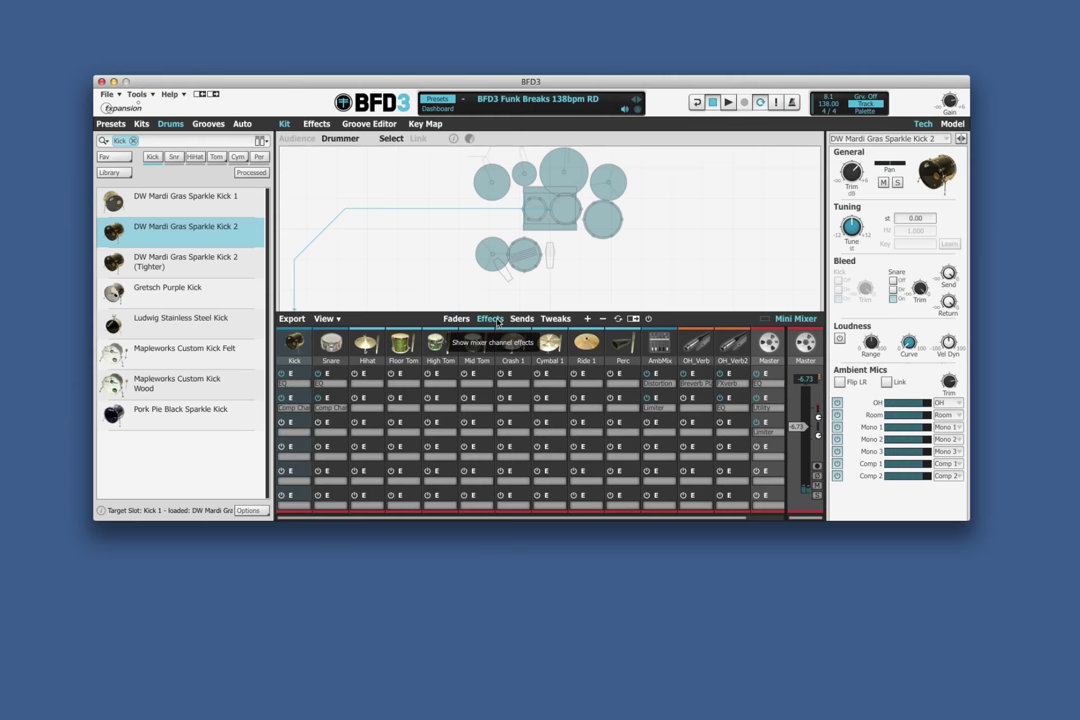
pyautogui.click(302, 377)
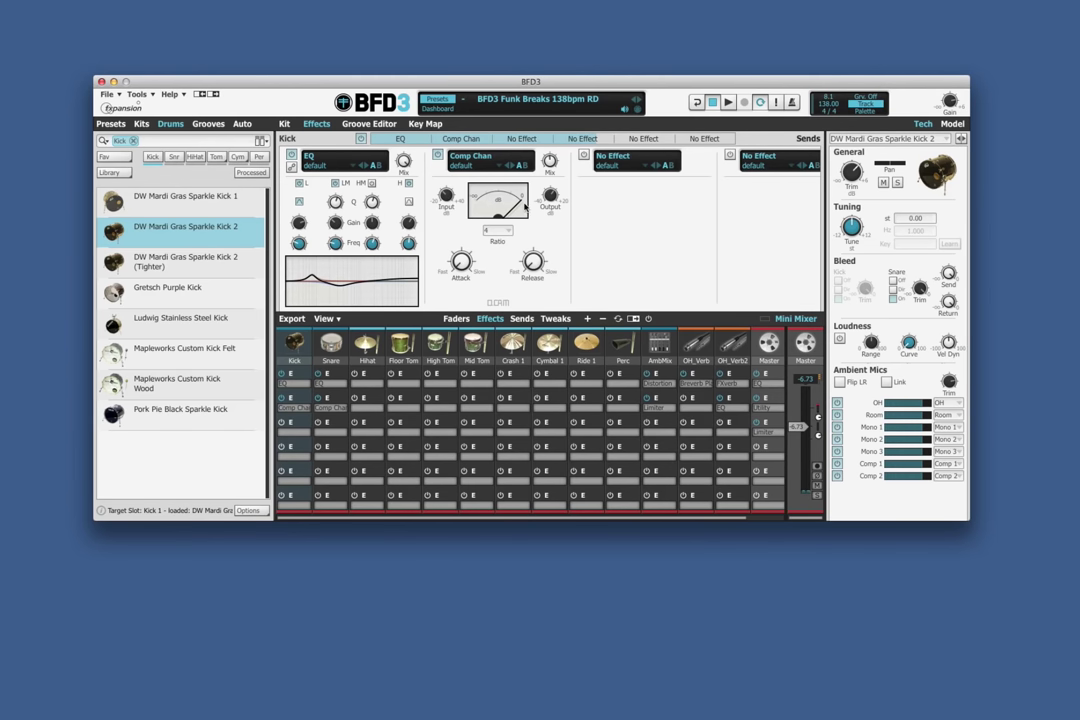
pyautogui.click(484, 157)
pyautogui.moveTo(500, 169)
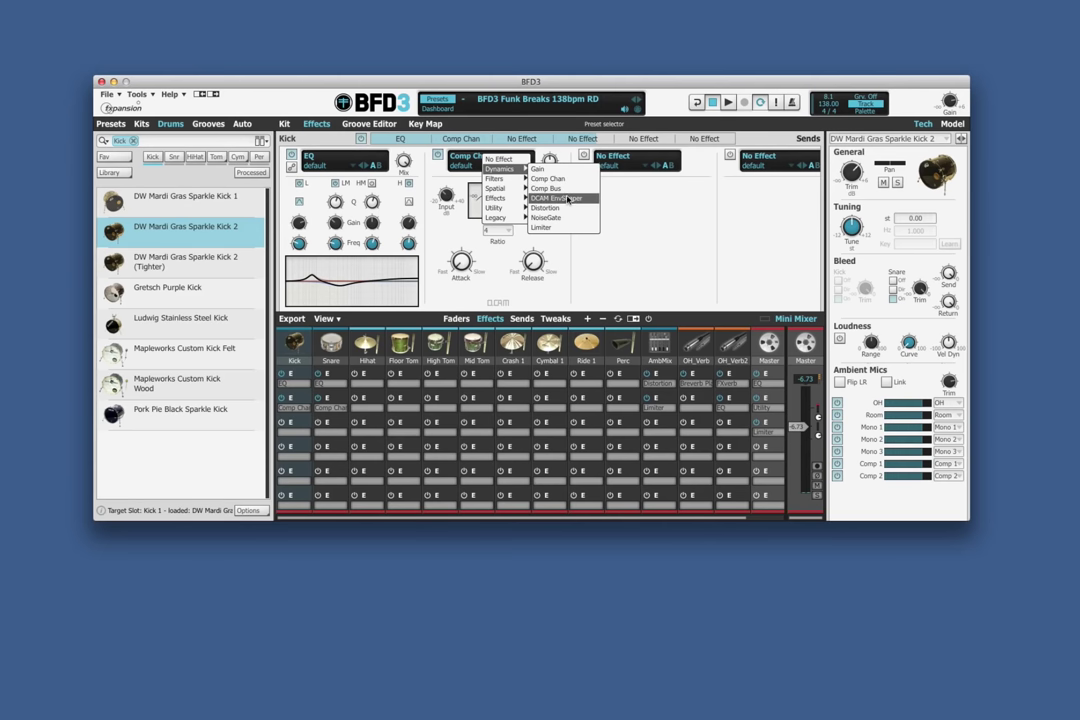
pyautogui.click(558, 198)
pyautogui.press('space')
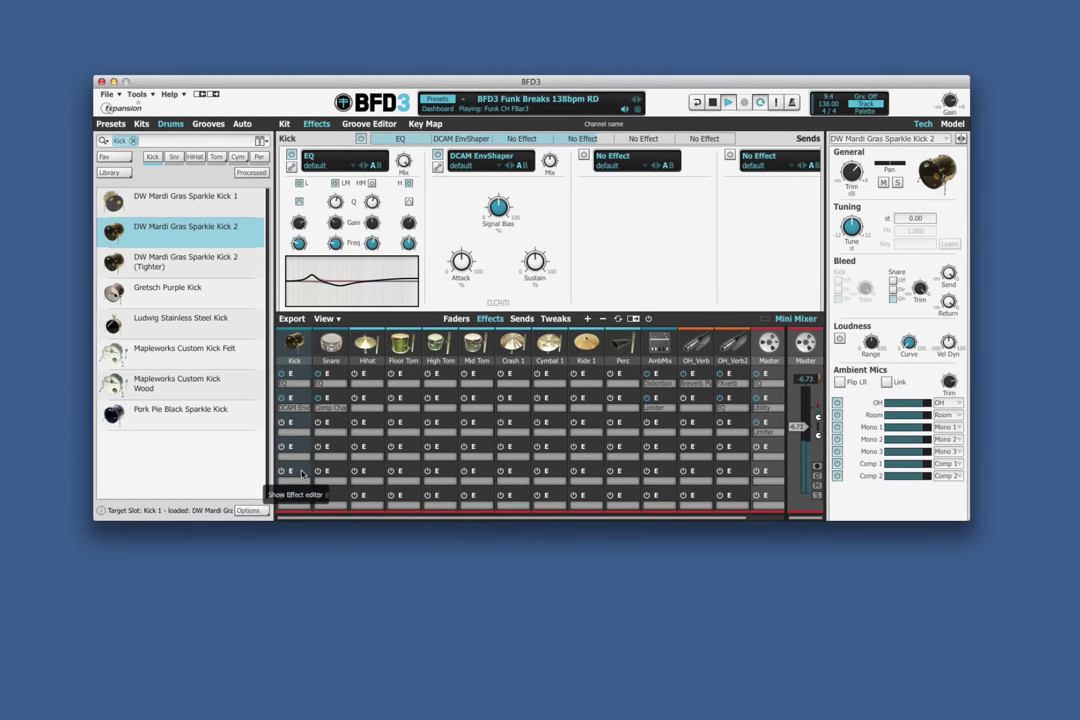
# - With the kick soloed, set EnvShaper attack to about 56% and sustain to 83%, then unsolo
pyautogui.click(462, 320)
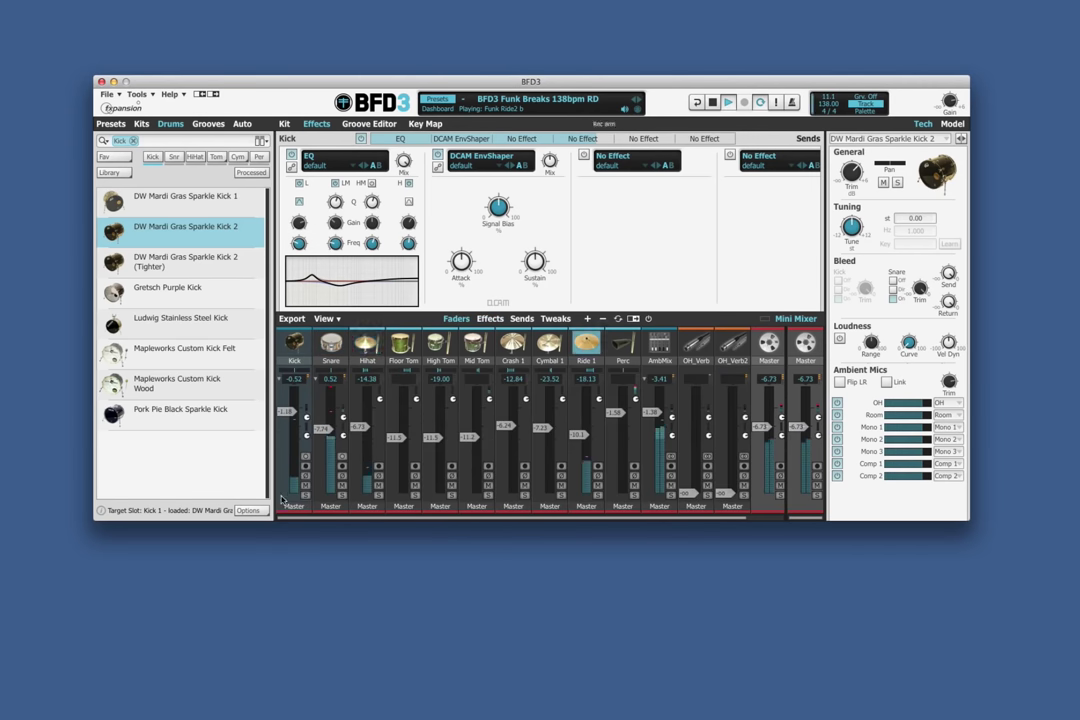
pyautogui.click(306, 494)
pyautogui.moveTo(461, 261)
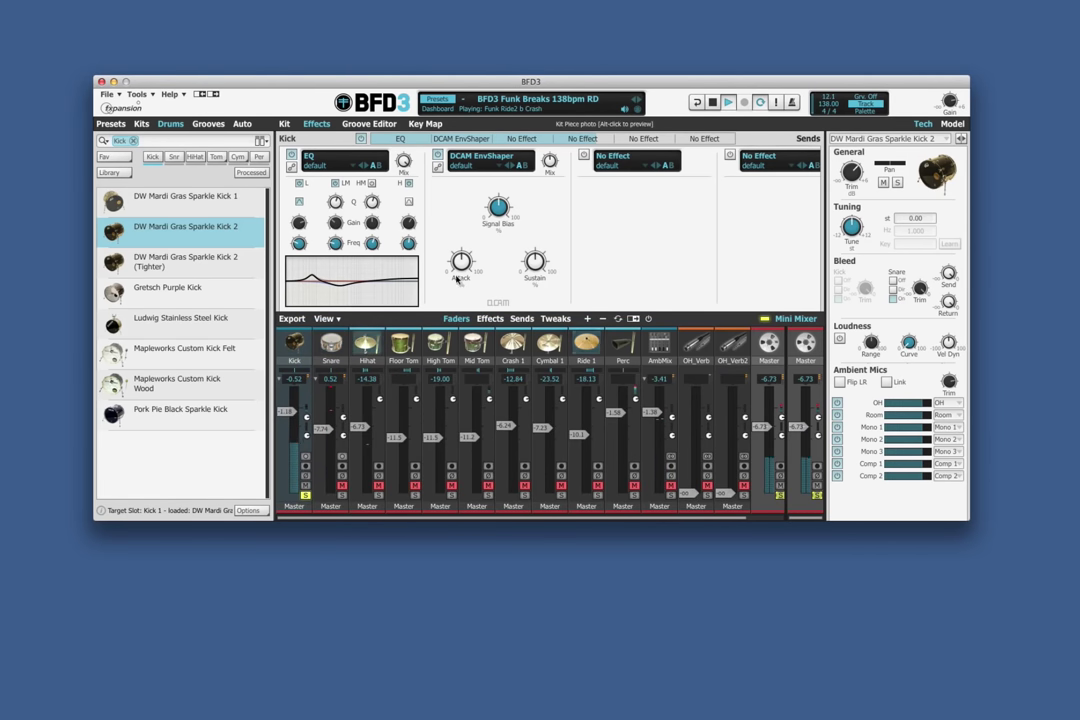
pyautogui.moveTo(461, 262); pyautogui.dragTo(476, 223)
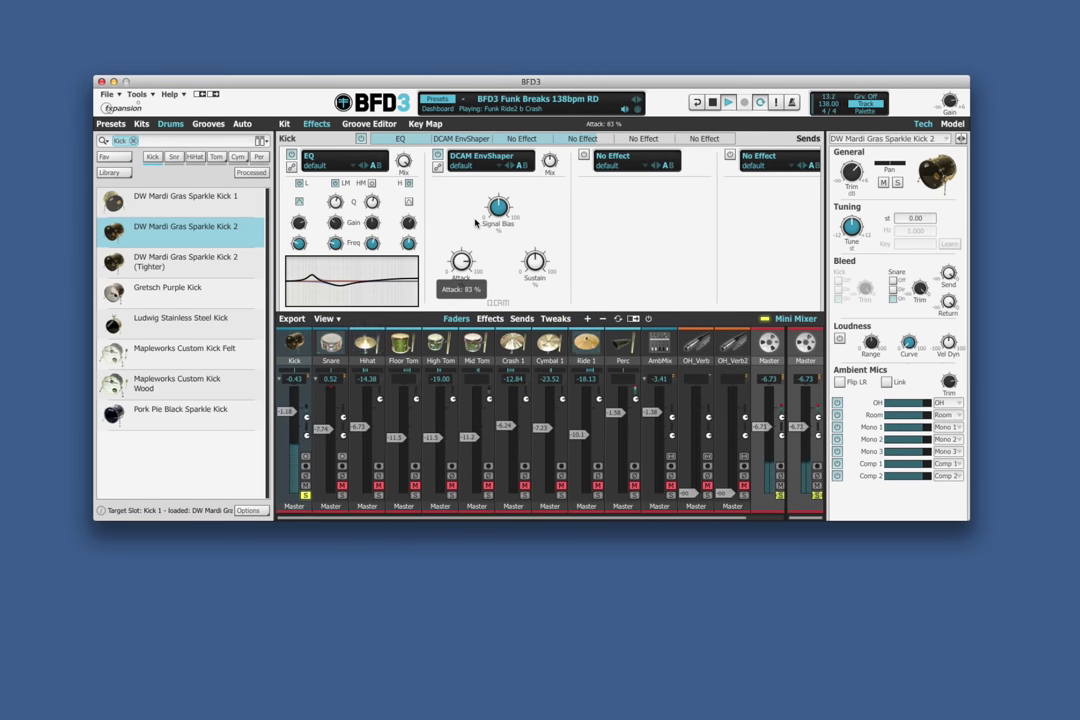
pyautogui.moveTo(464, 282); pyautogui.dragTo(461, 308)
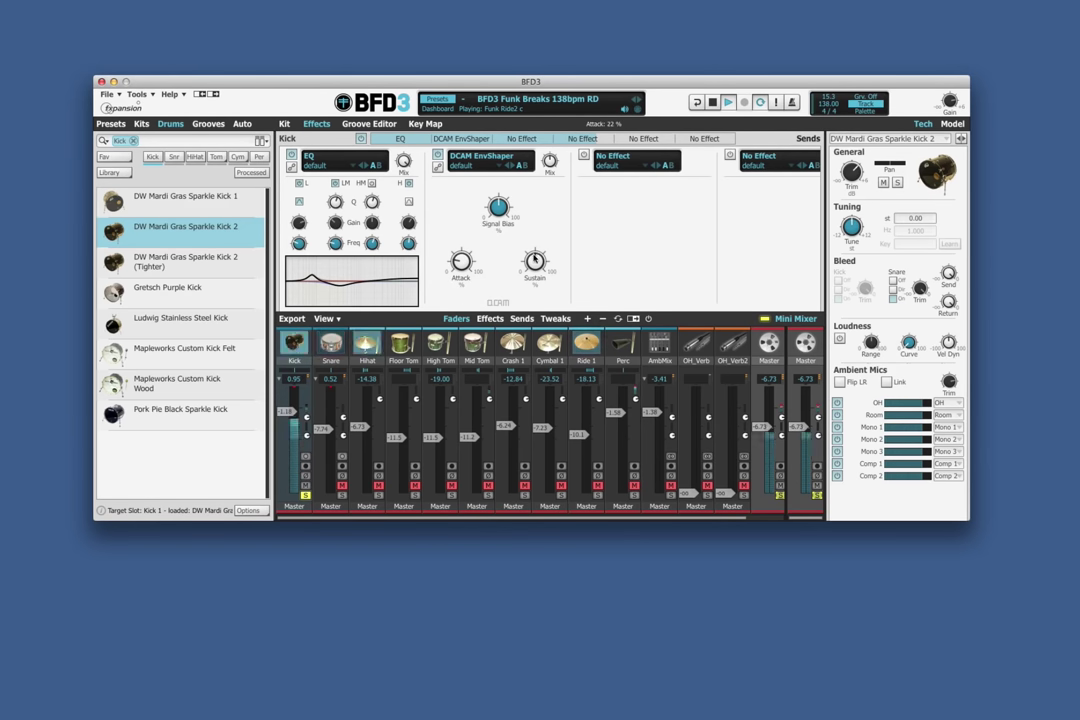
pyautogui.moveTo(535, 262); pyautogui.dragTo(541, 226)
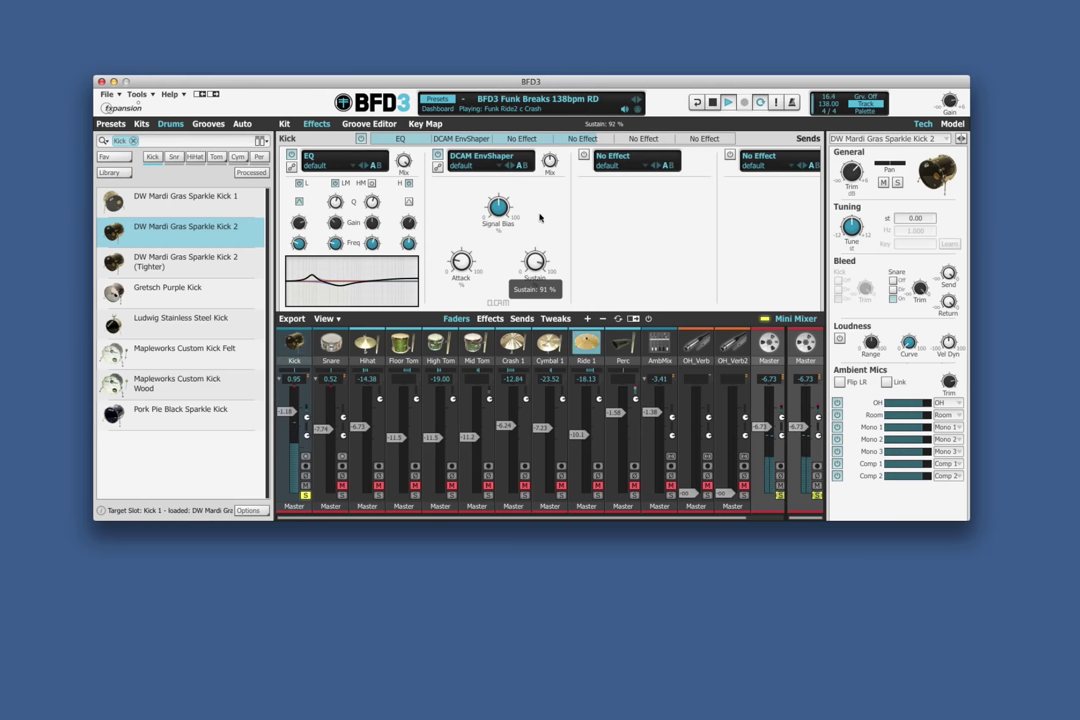
pyautogui.moveTo(536, 225)
pyautogui.mouseDown()
pyautogui.moveTo(507, 240)
pyautogui.moveTo(469, 231)
pyautogui.moveTo(488, 204)
pyautogui.mouseUp()
pyautogui.click(305, 494)
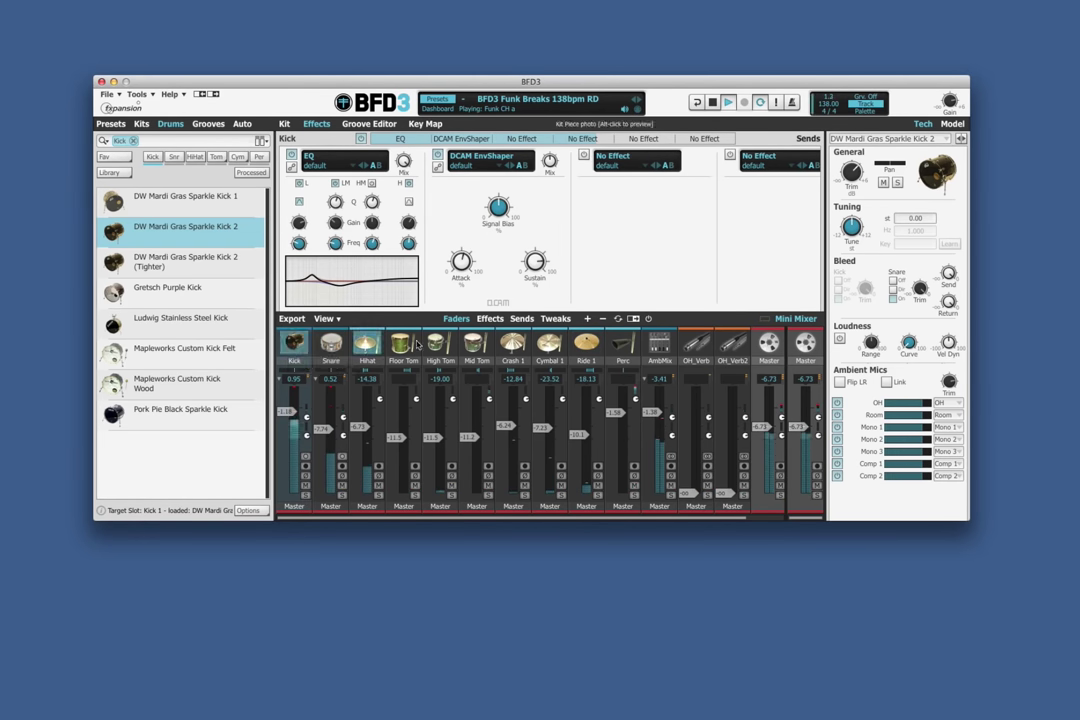
pyautogui.click(552, 318)
pyautogui.click(490, 318)
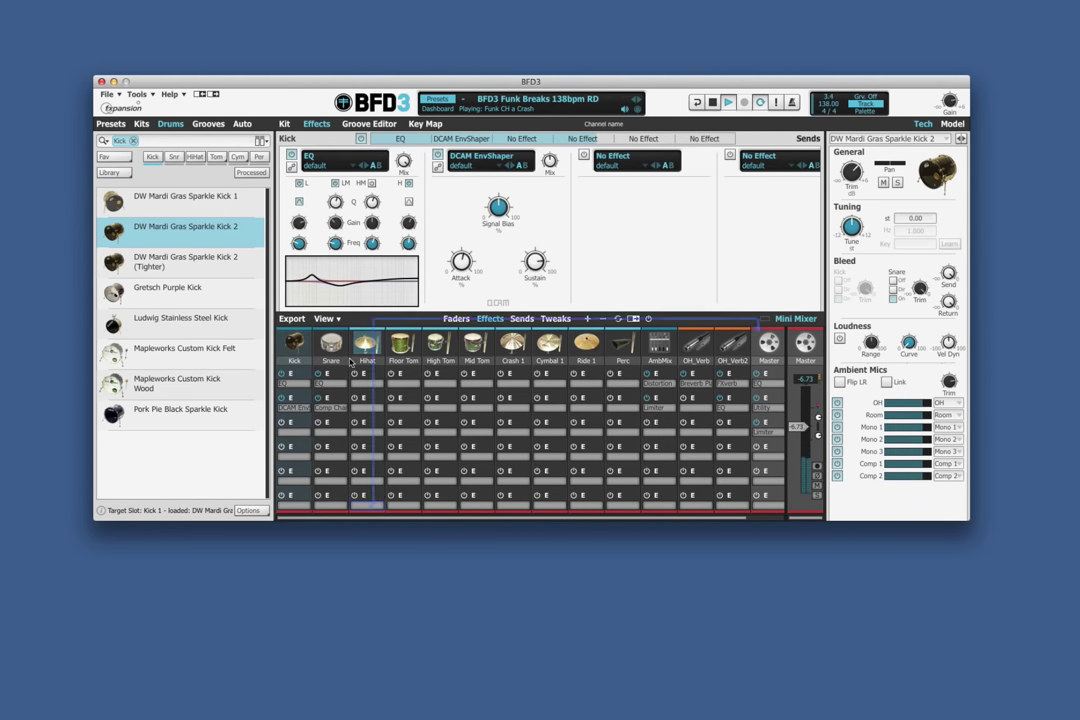
# - Stop playback and add a new aux channel to the mixer, renaming it Verb
pyautogui.click(523, 319)
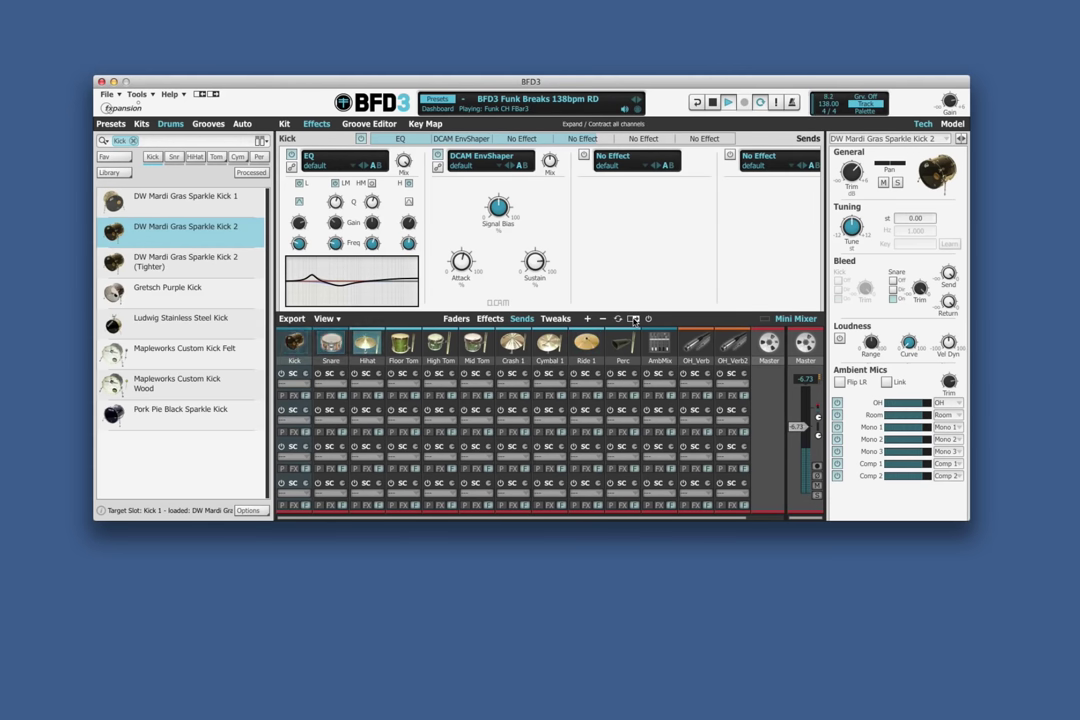
pyautogui.press('space')
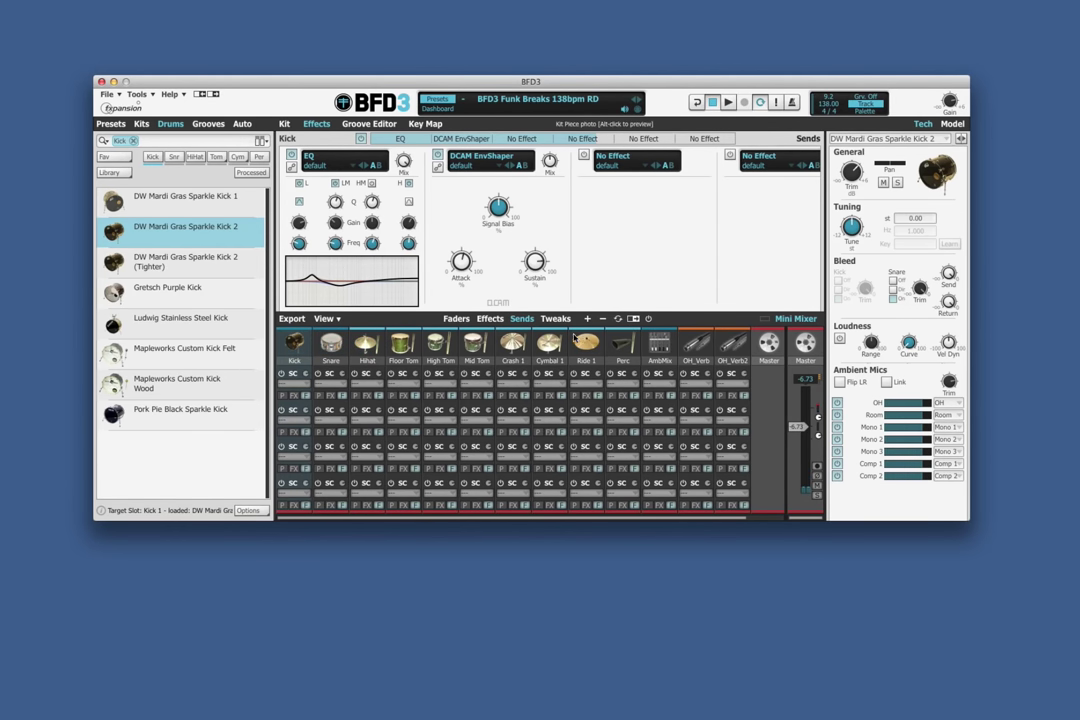
pyautogui.click(588, 319)
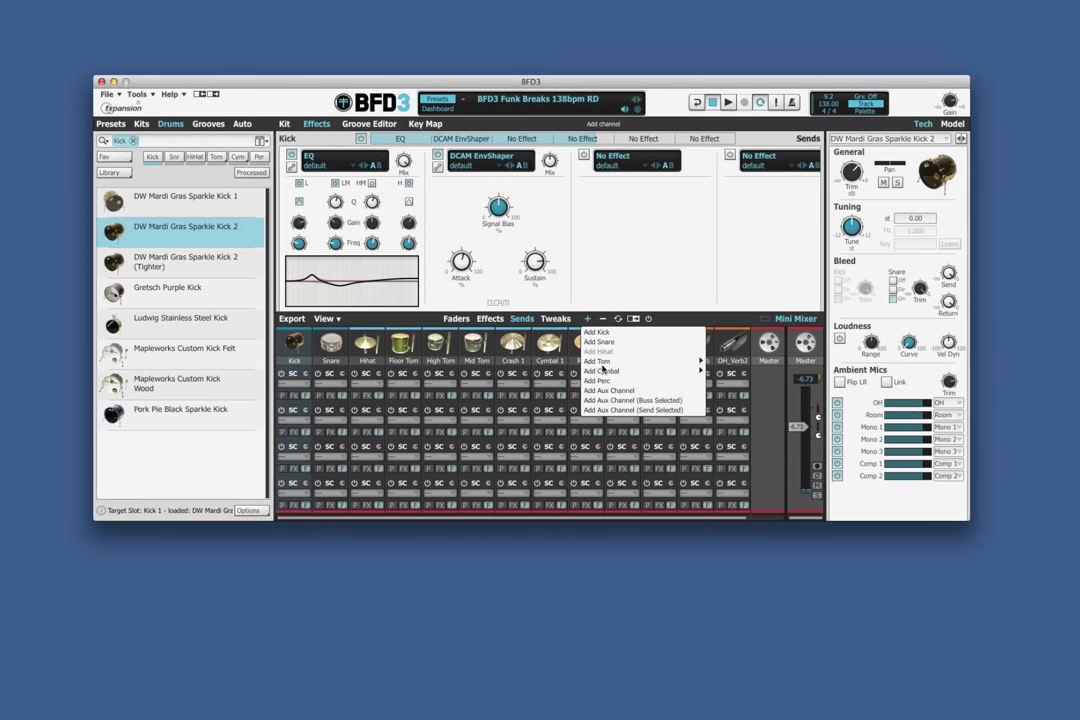
pyautogui.click(608, 390)
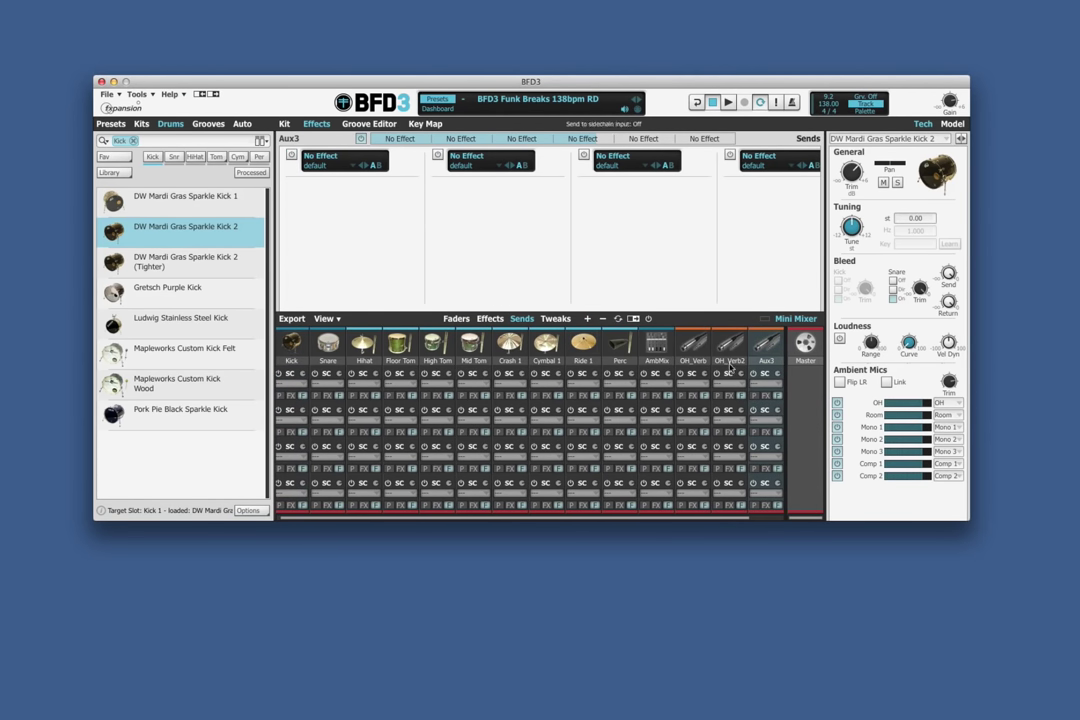
pyautogui.doubleClick(770, 360)
pyautogui.write('Verb')
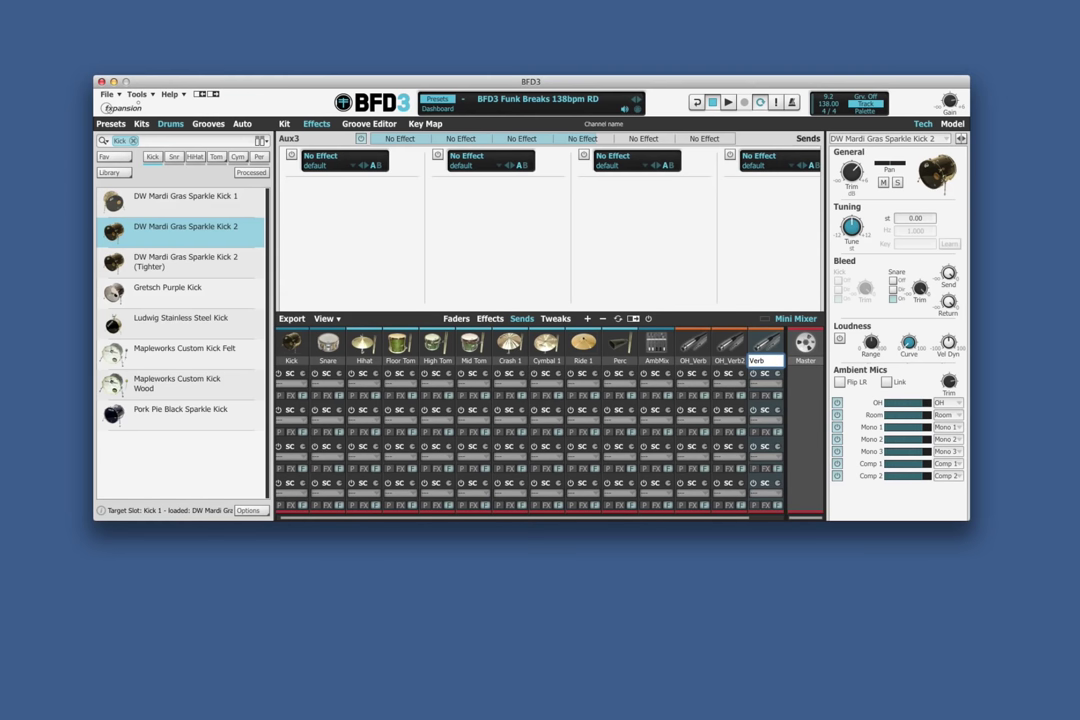
pyautogui.press('Return')
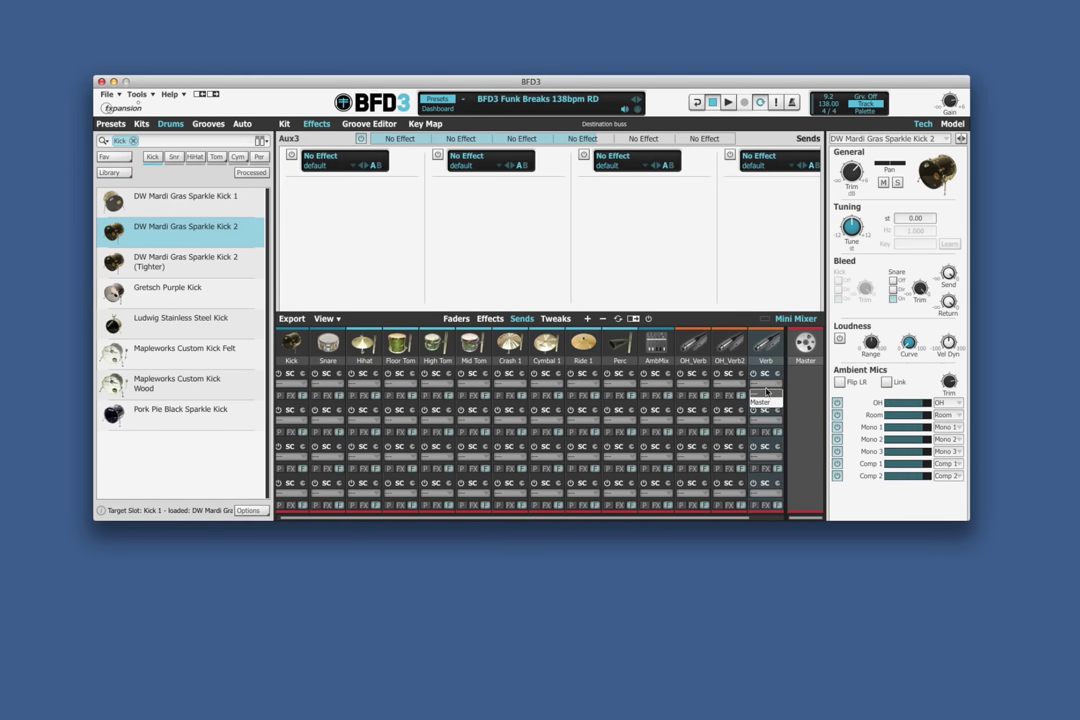
# - Load a Breverb Plate reverb on the Verb aux and route the snare's send to Verb
pyautogui.click(321, 158)
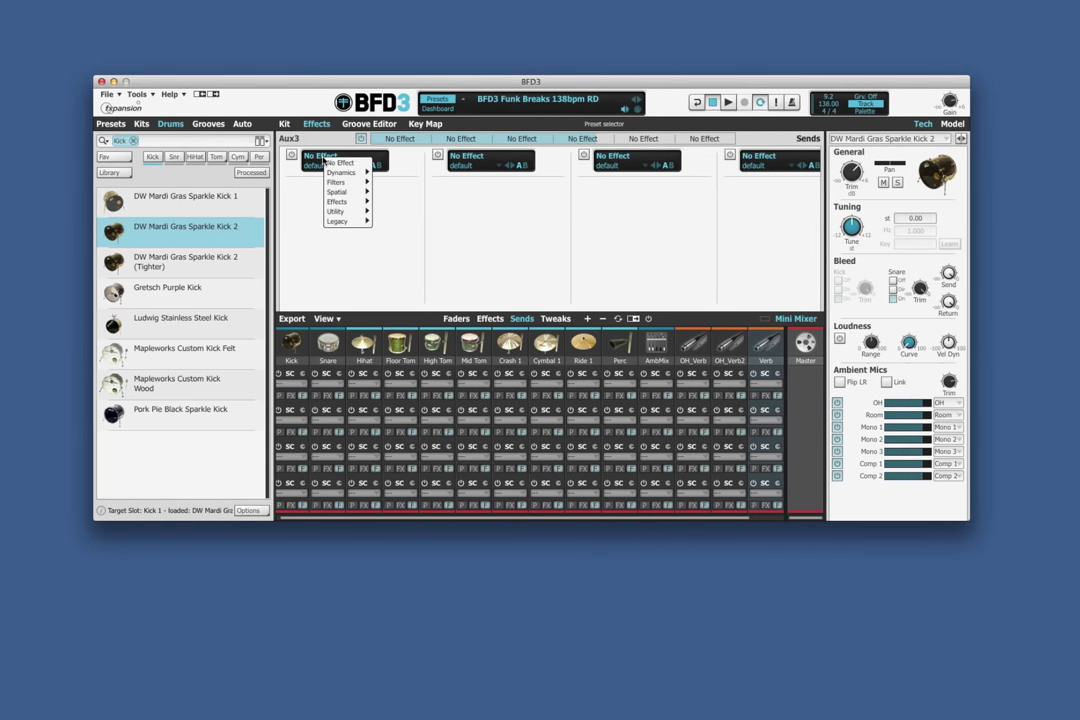
pyautogui.moveTo(338, 192)
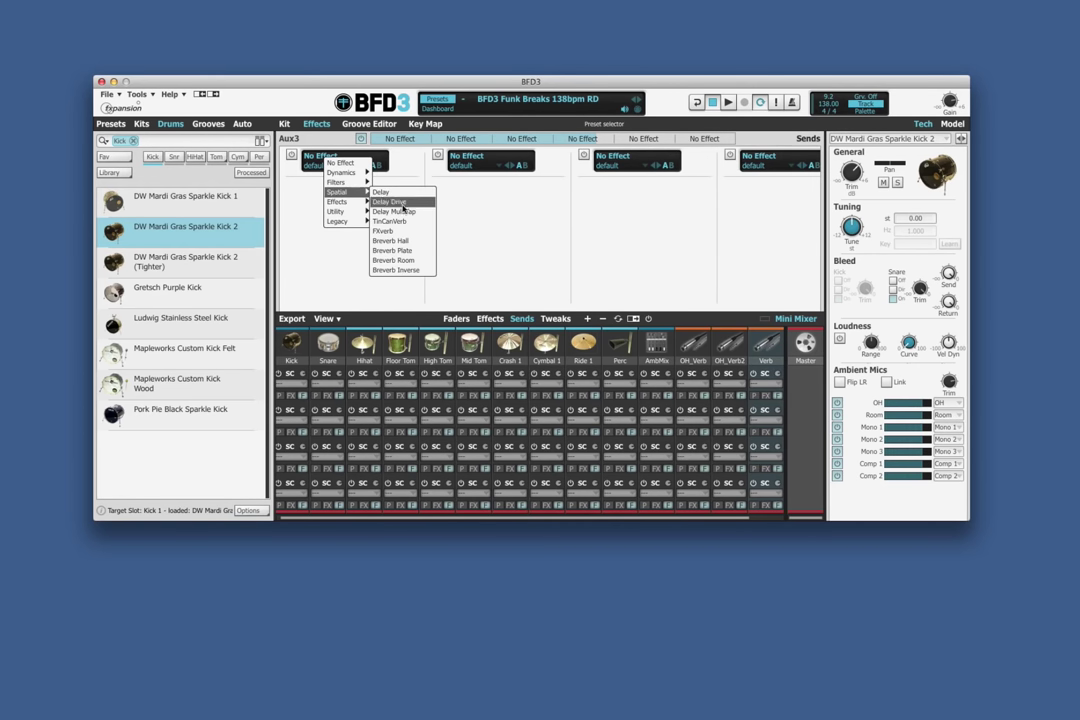
pyautogui.click(399, 250)
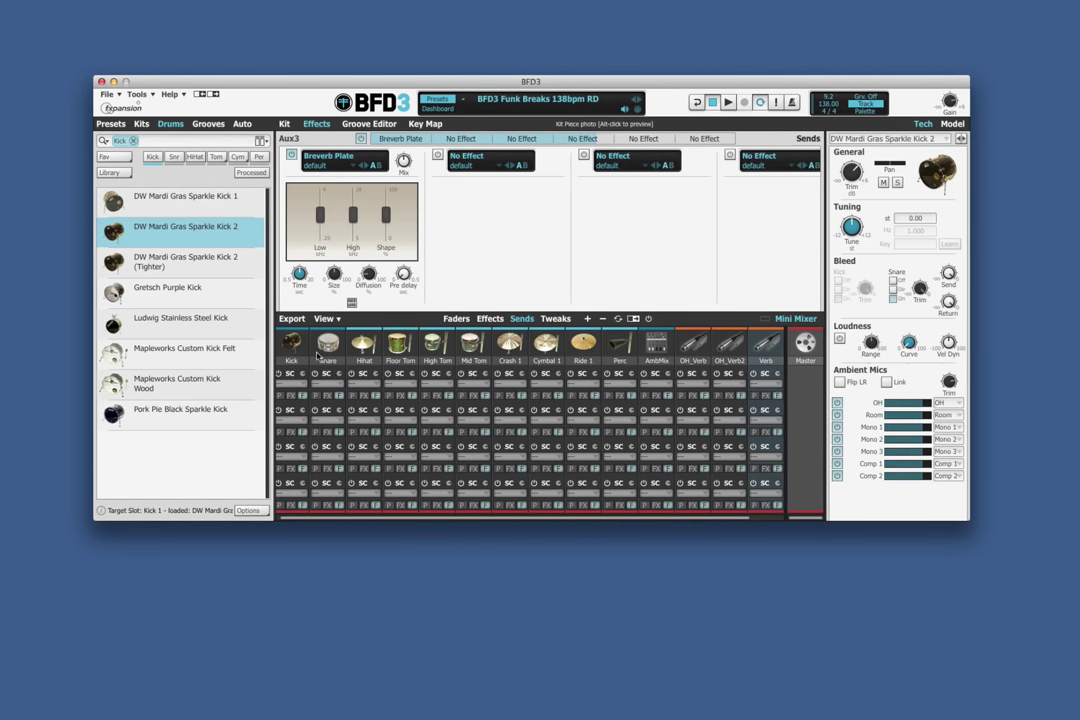
pyautogui.click(327, 383)
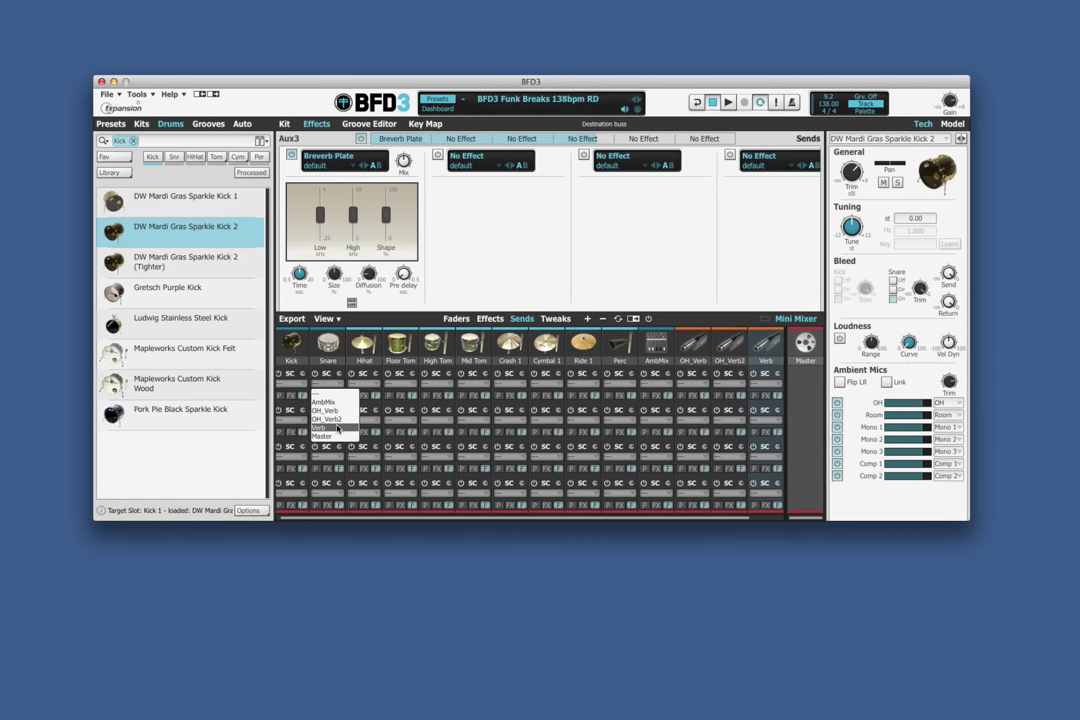
pyautogui.click(337, 430)
# - Play back, lower the snare send to about -20 dB and adjust the reverb time
pyautogui.press('space')
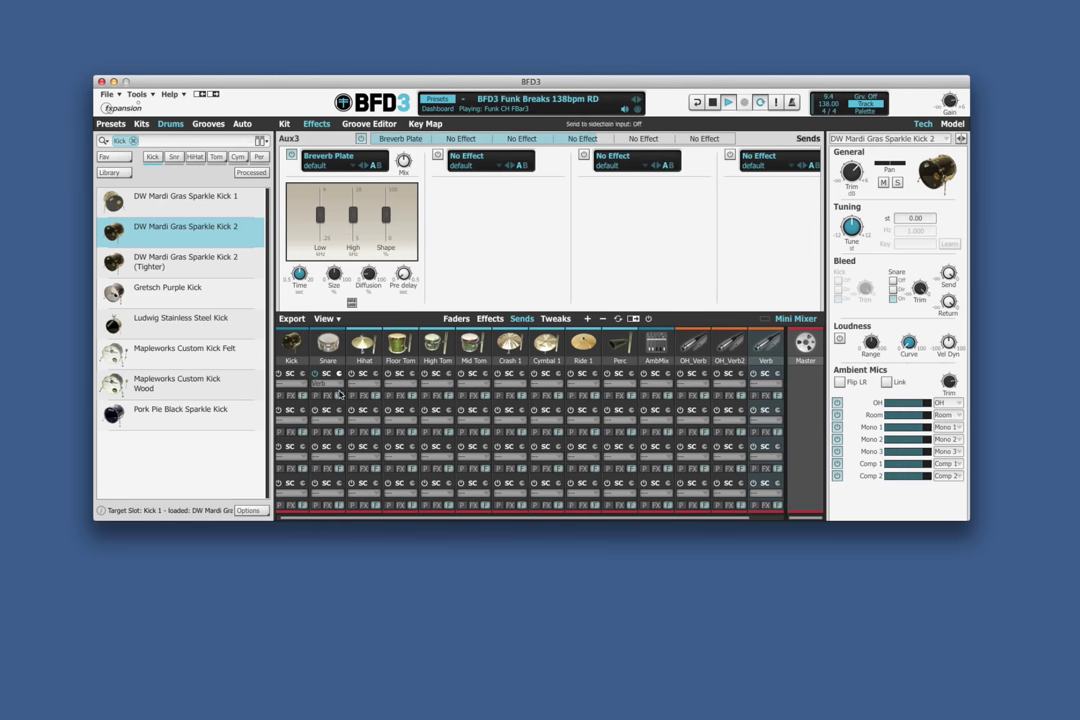
pyautogui.moveTo(340, 375); pyautogui.dragTo(331, 425)
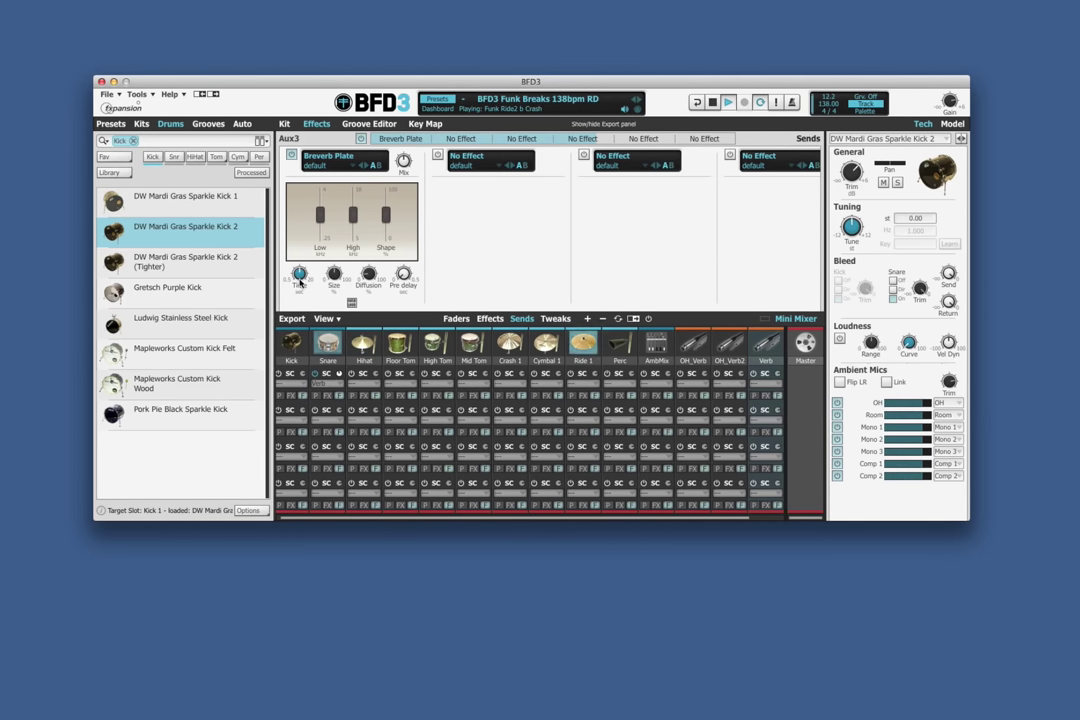
pyautogui.moveTo(299, 274); pyautogui.dragTo(296, 302)
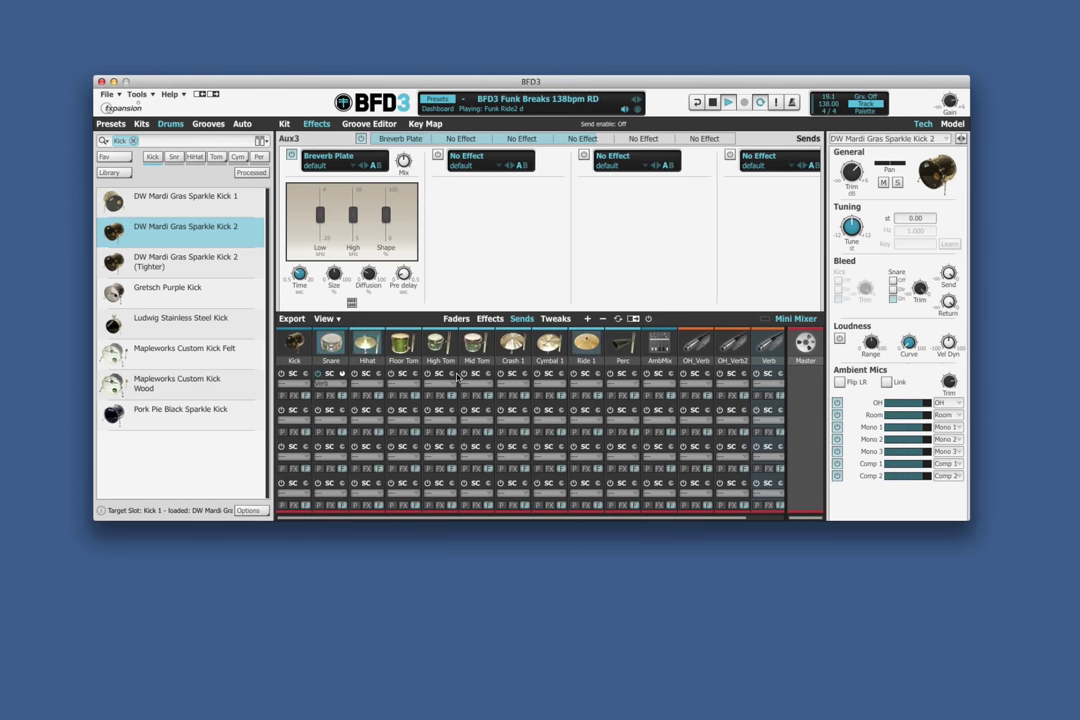
pyautogui.moveTo(555, 318)
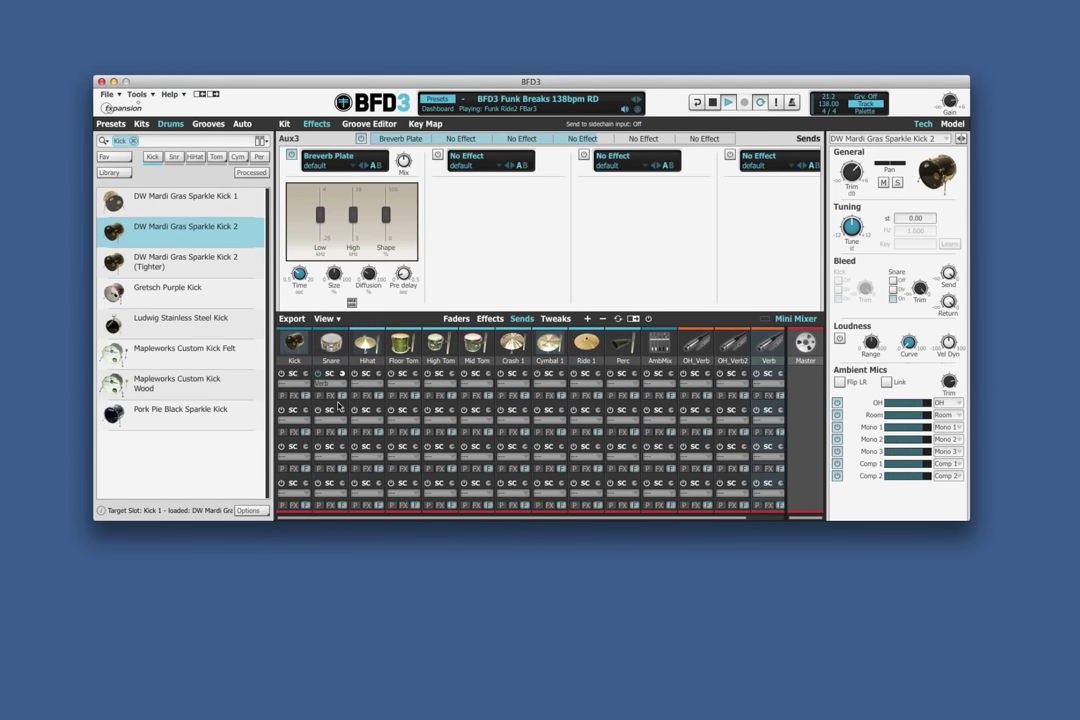
# - In Tweaks, add damping to the kick and Ride 1 and set the snare's damping to 58%
pyautogui.click(557, 319)
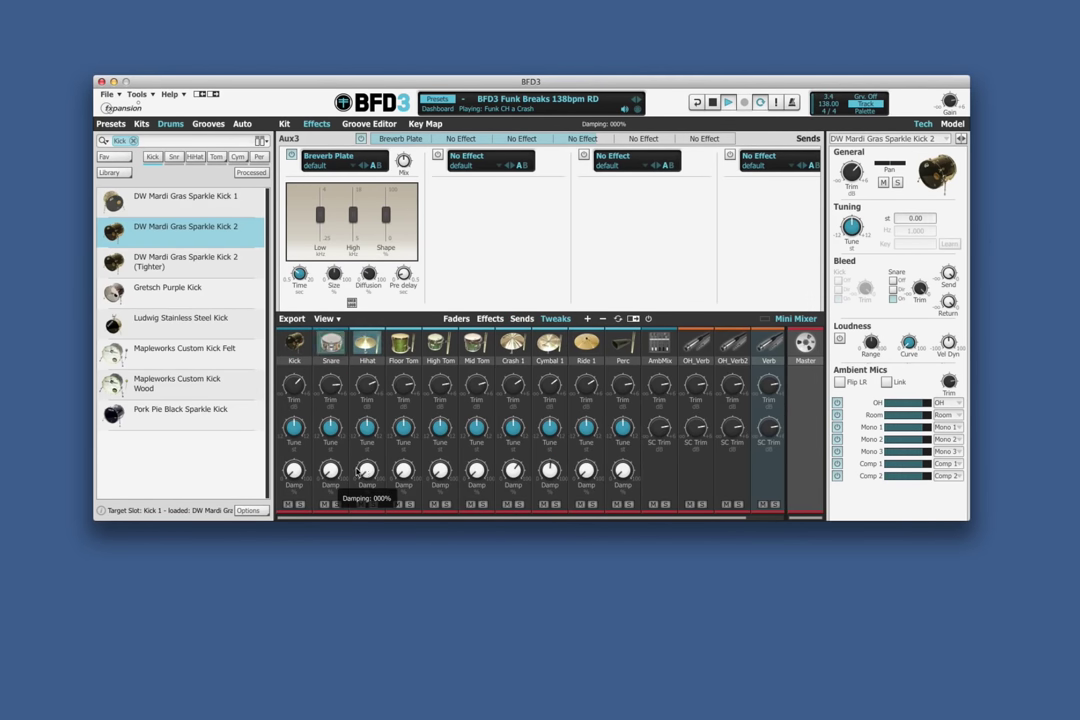
pyautogui.moveTo(289, 477)
pyautogui.mouseDown()
pyautogui.moveTo(347, 379)
pyautogui.moveTo(377, 386)
pyautogui.mouseUp()
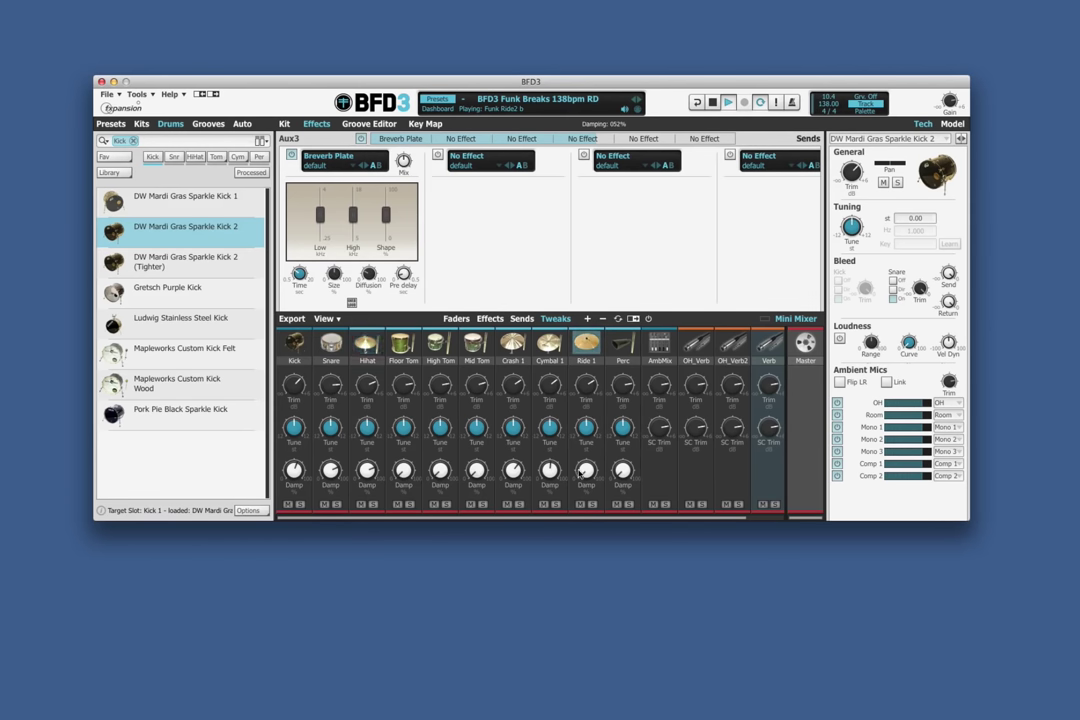
pyautogui.moveTo(586, 470); pyautogui.dragTo(612, 384)
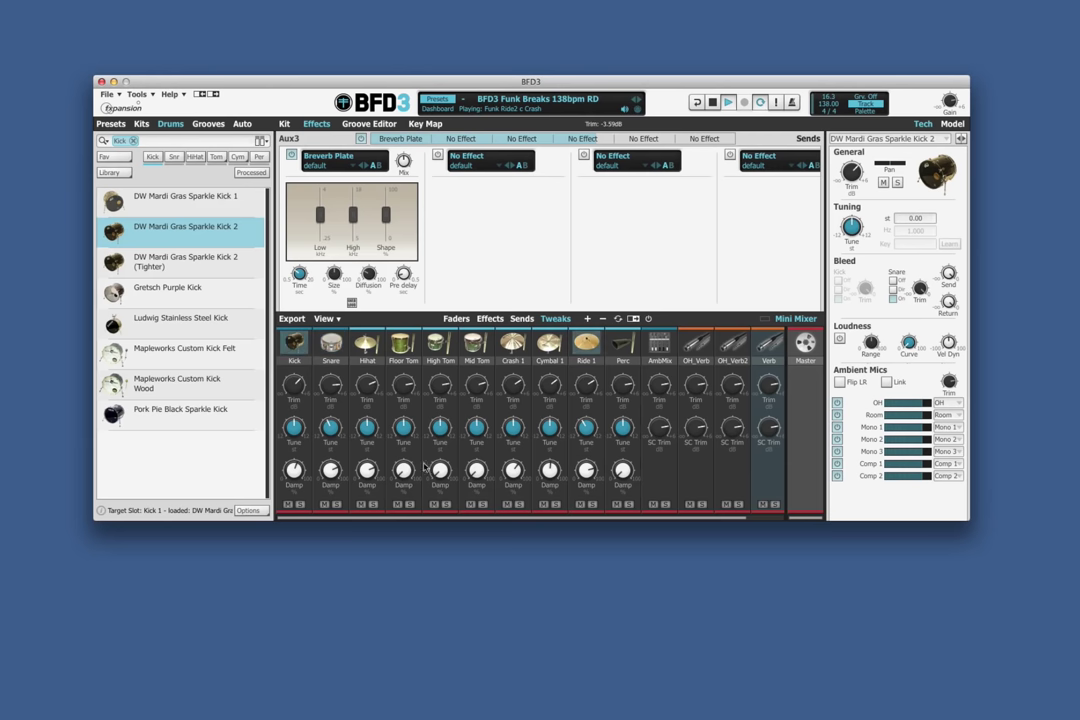
pyautogui.moveTo(341, 476); pyautogui.dragTo(322, 491)
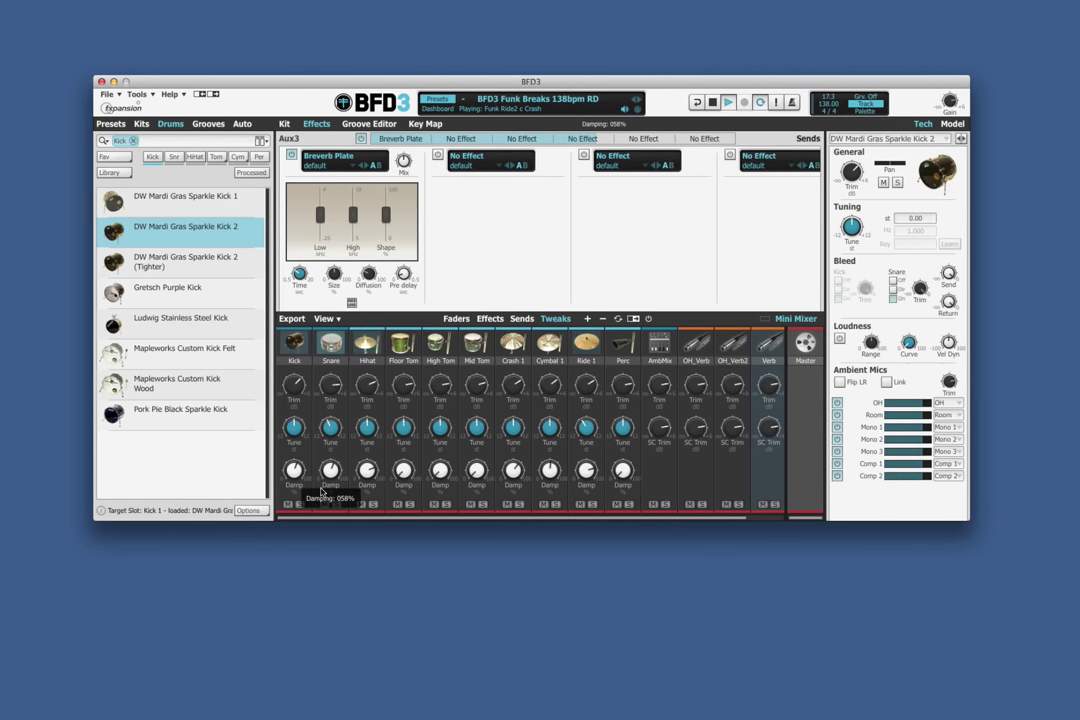
# - Fine-tune the snare's Verb send to about -17.7 dB, then show the AmbMix channel's effects
pyautogui.click(492, 319)
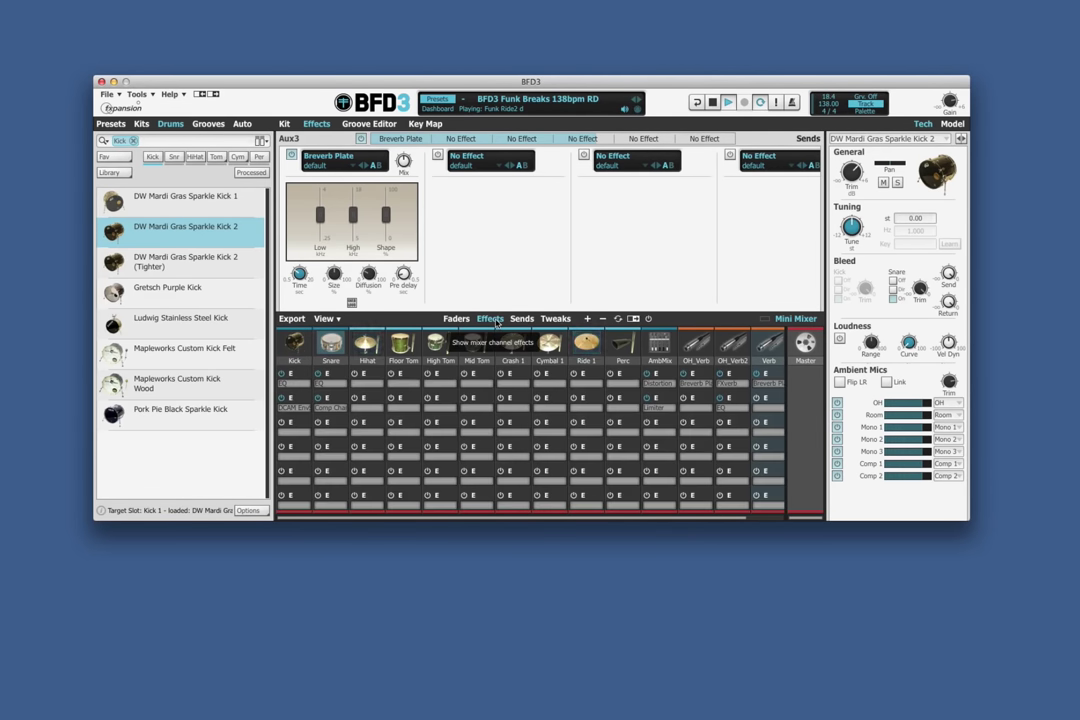
pyautogui.click(521, 319)
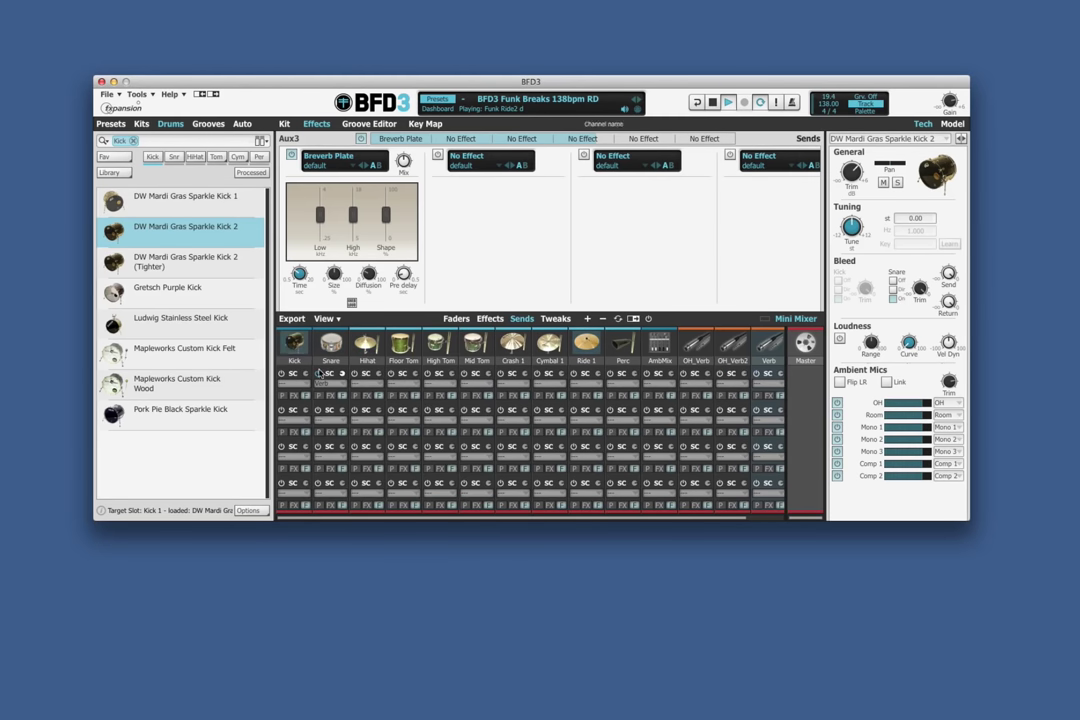
pyautogui.scroll(3, 347, 357)
pyautogui.scroll(-1, 347, 352)
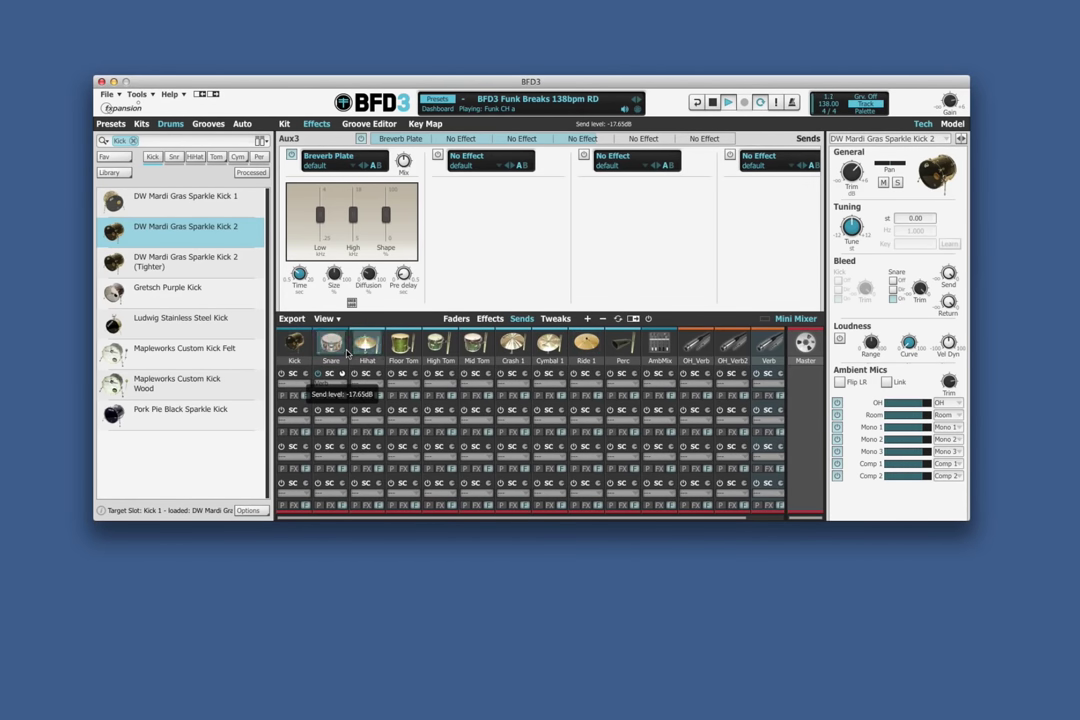
pyautogui.scroll(-1, 347, 353)
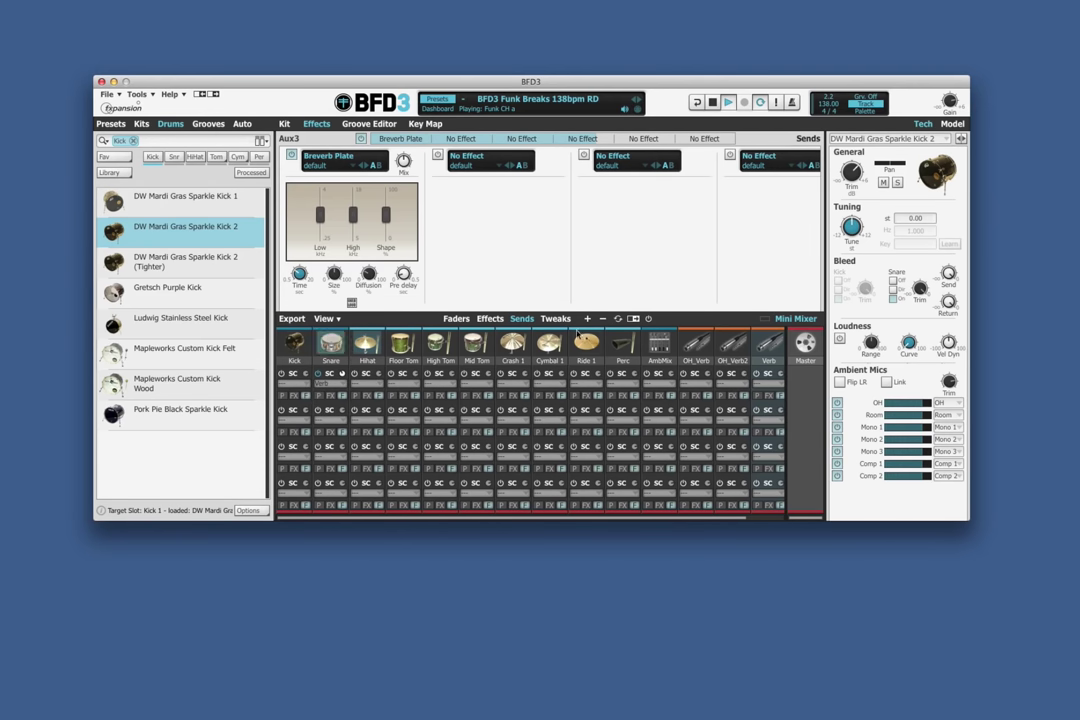
pyautogui.click(659, 345)
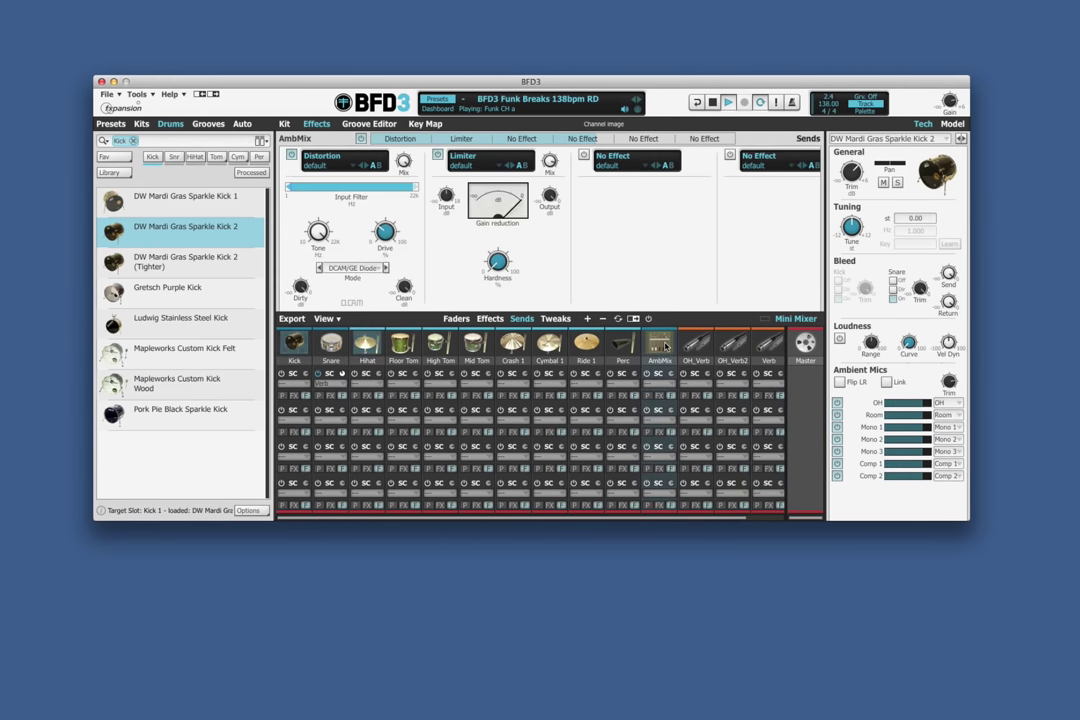
# - Show the Tweaks controls and scroll the mixer right to the ambient mics' distance and width
pyautogui.click(555, 318)
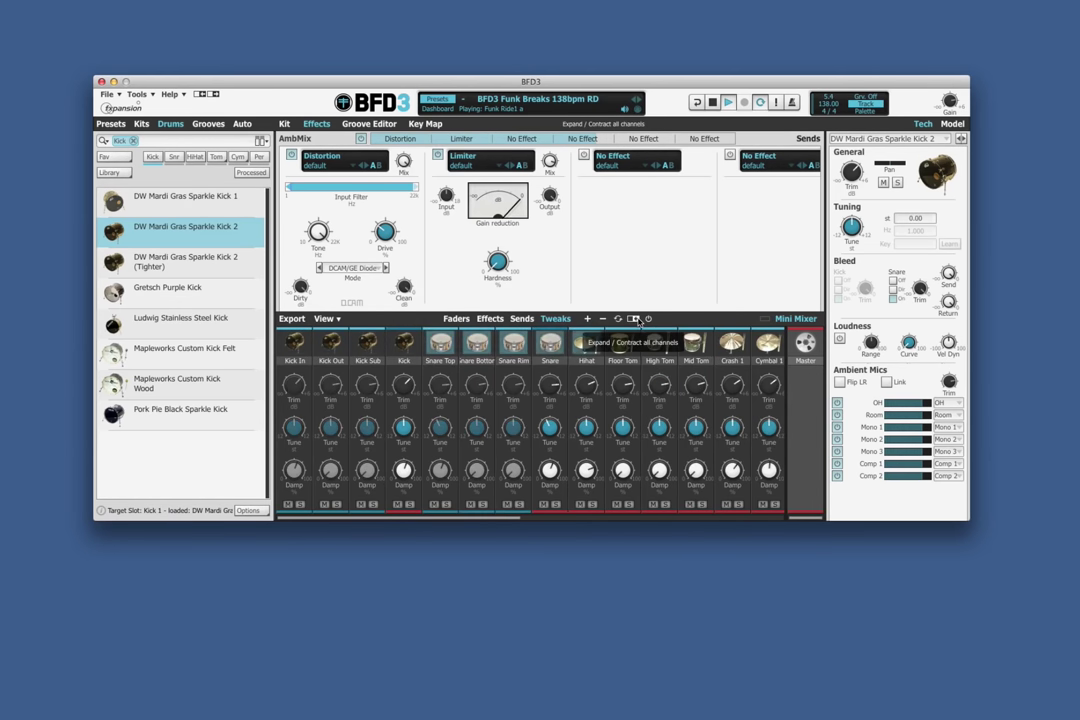
pyautogui.hscroll(5, 589, 397)
pyautogui.hscroll(3, 589, 400)
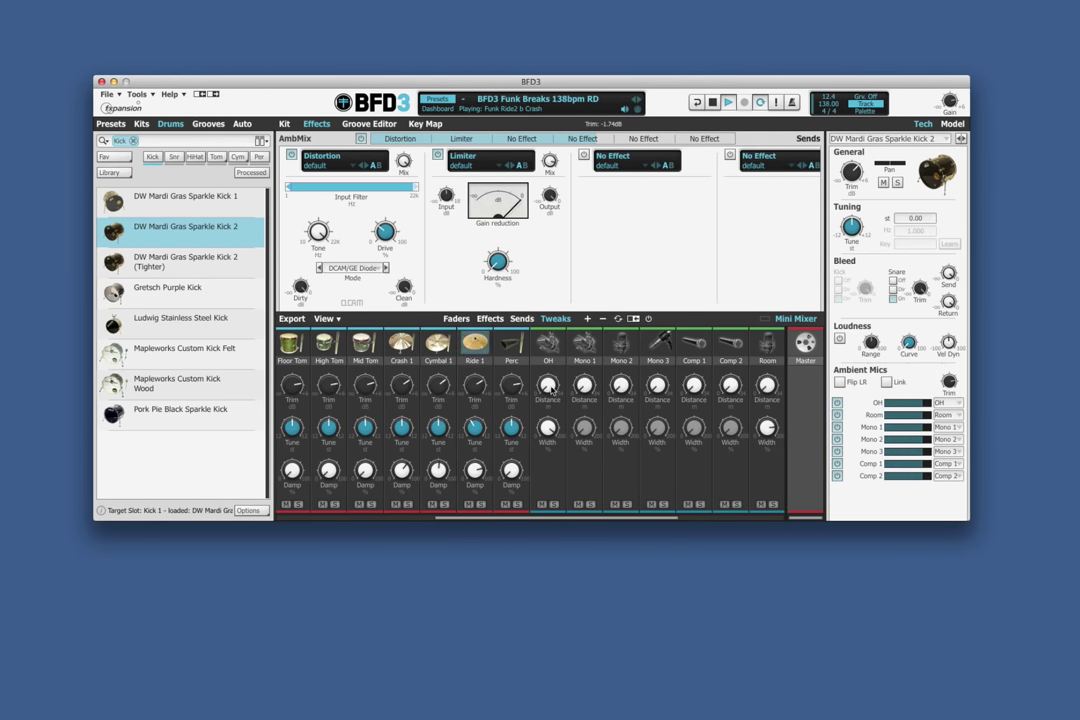
# - Switch to faders, raise the Room mic level, stop playback and show the kick's model settings
pyautogui.click(284, 123)
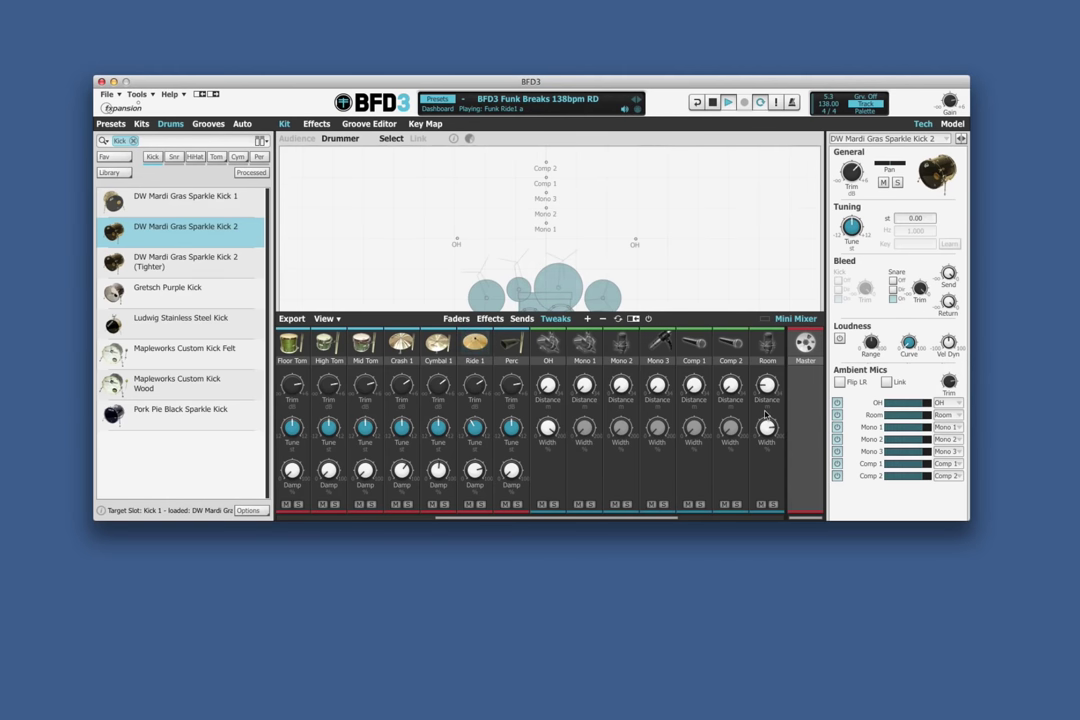
pyautogui.click(456, 318)
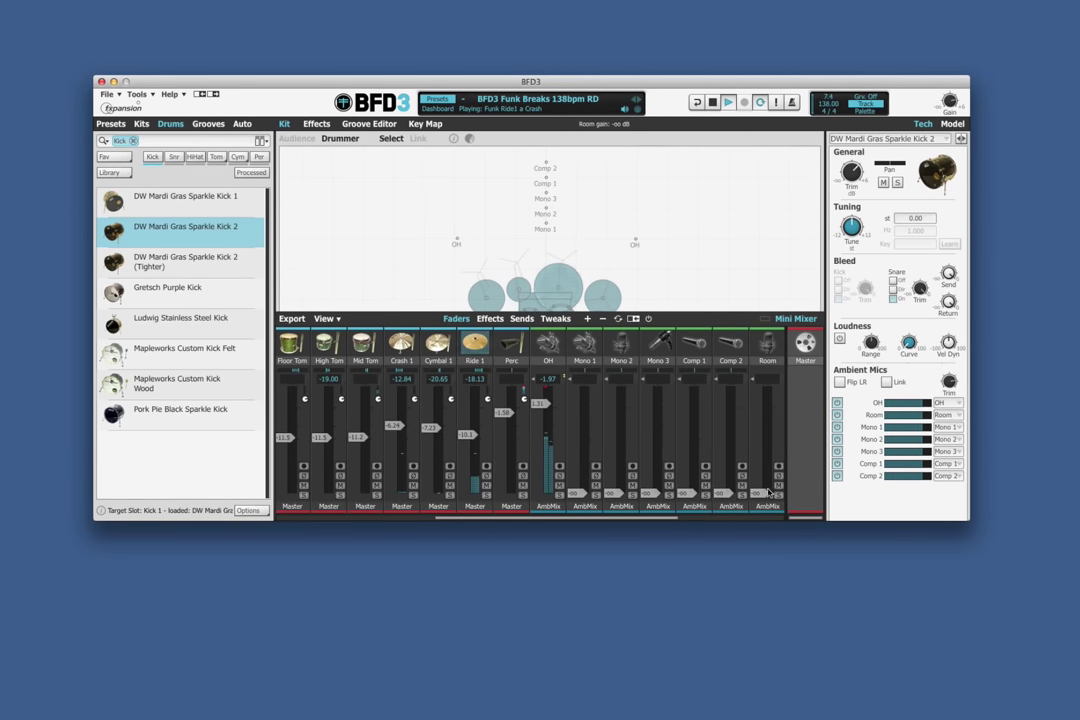
pyautogui.moveTo(767, 493); pyautogui.dragTo(762, 429)
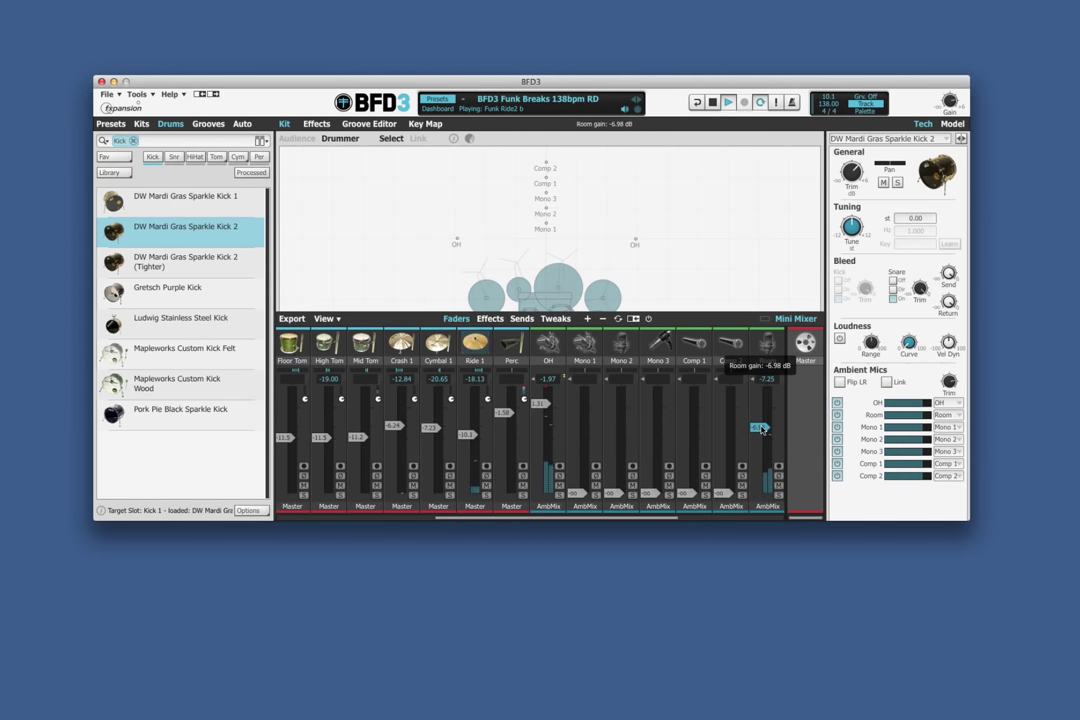
pyautogui.moveTo(657, 432)
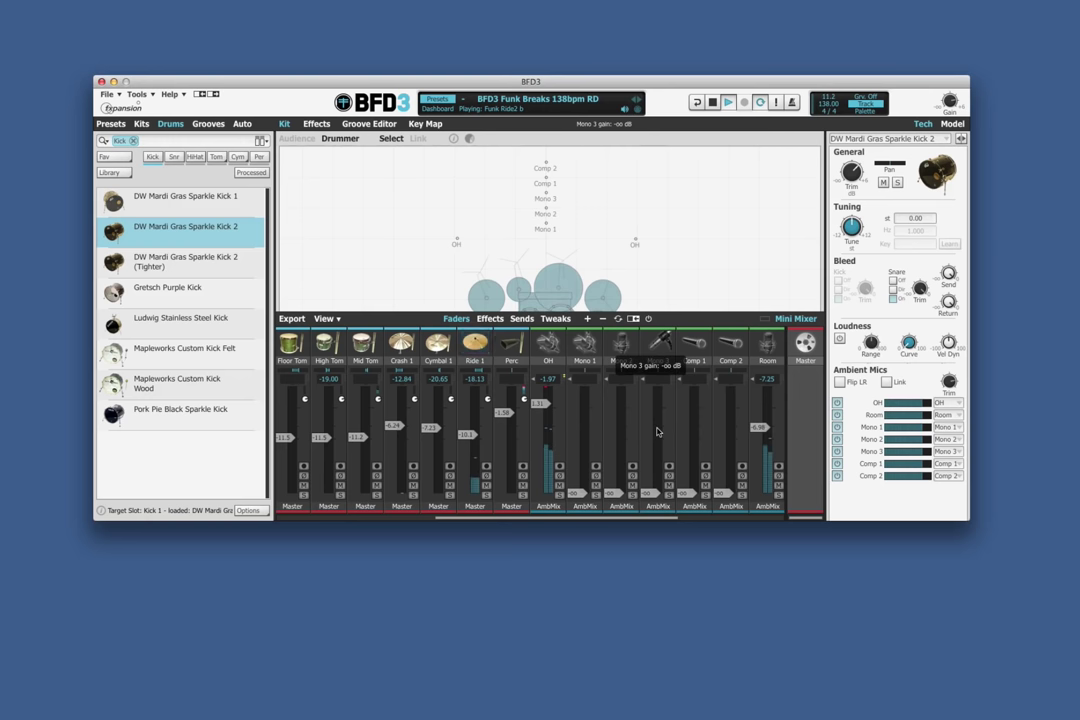
pyautogui.press('space')
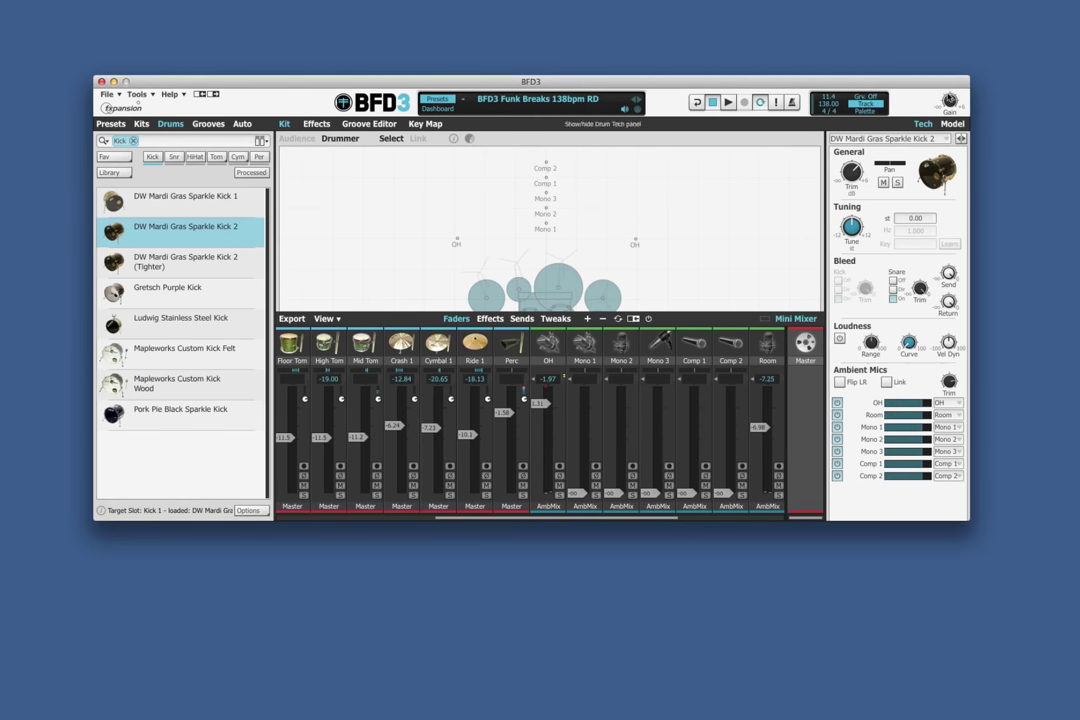
pyautogui.click(952, 124)
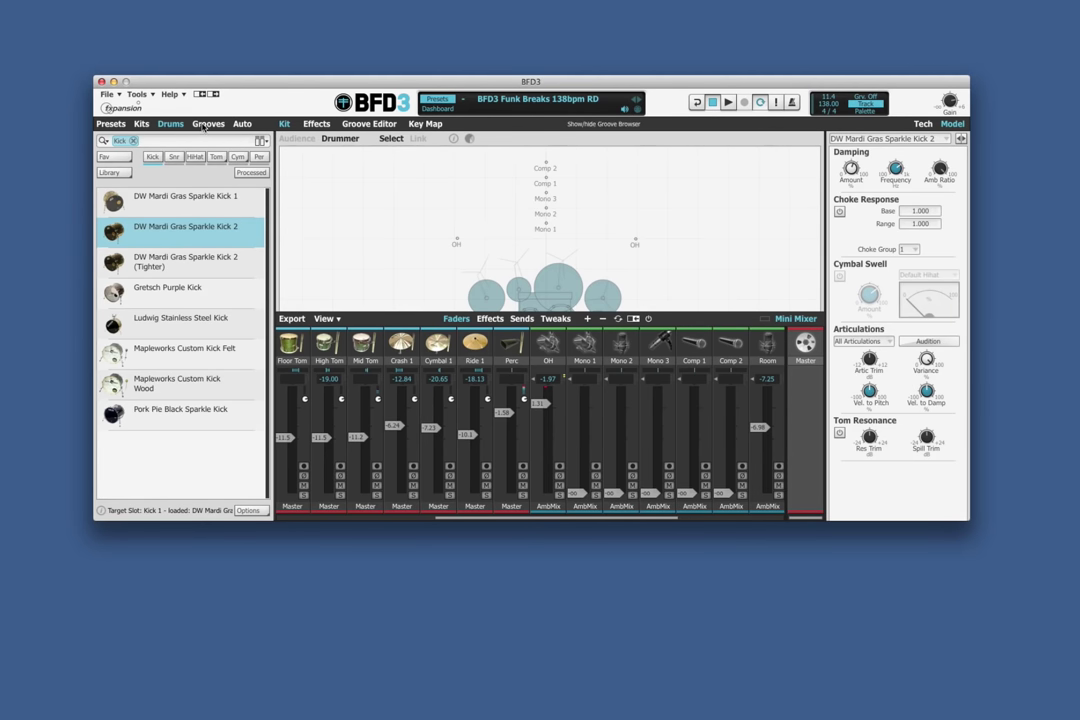
# - Browse the groove palettes to list AFJ Rock's grooves, then bring up the groove editor
pyautogui.click(207, 124)
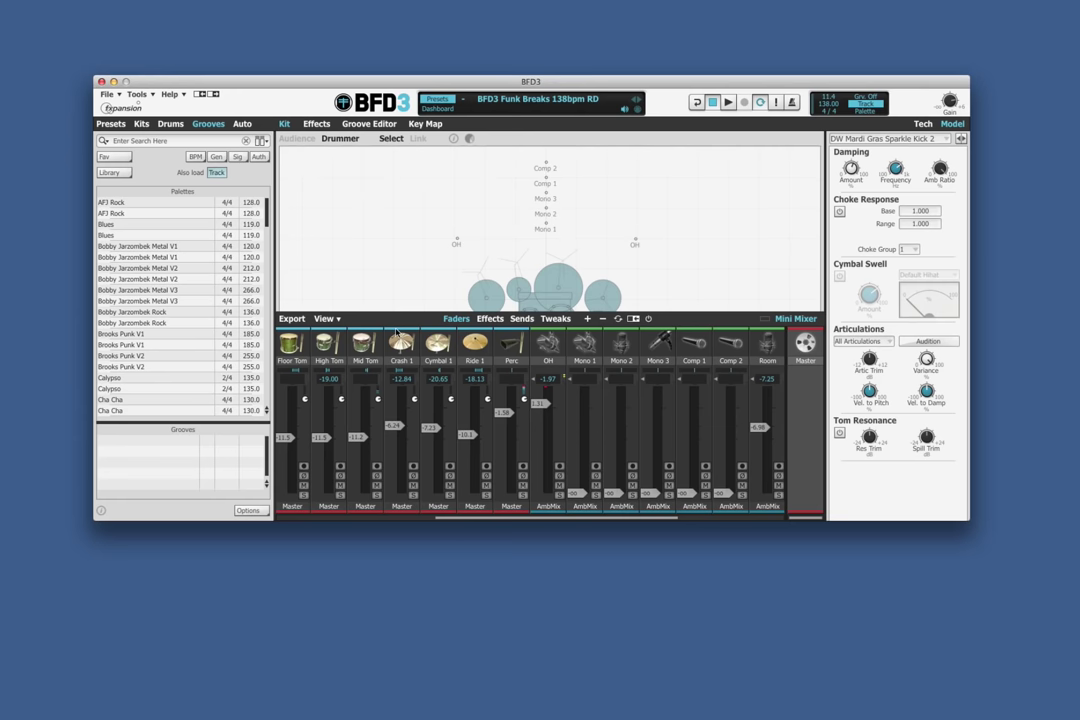
pyautogui.hscroll(-5, 330, 425)
pyautogui.hscroll(-5, 377, 423)
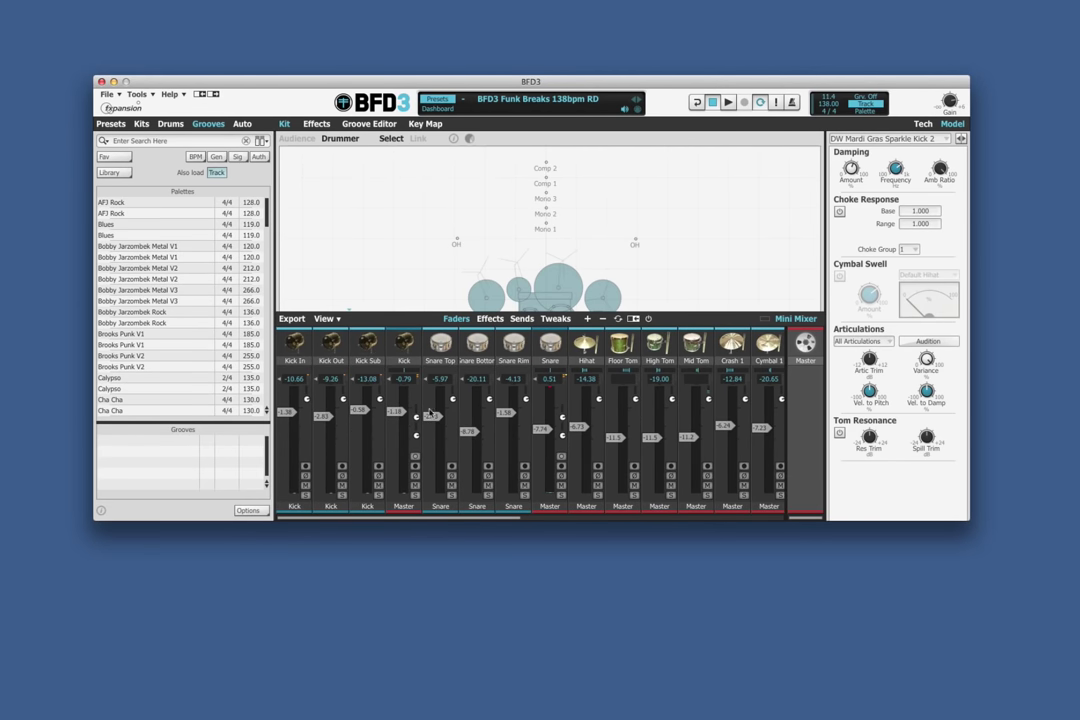
pyautogui.hscroll(5, 563, 390)
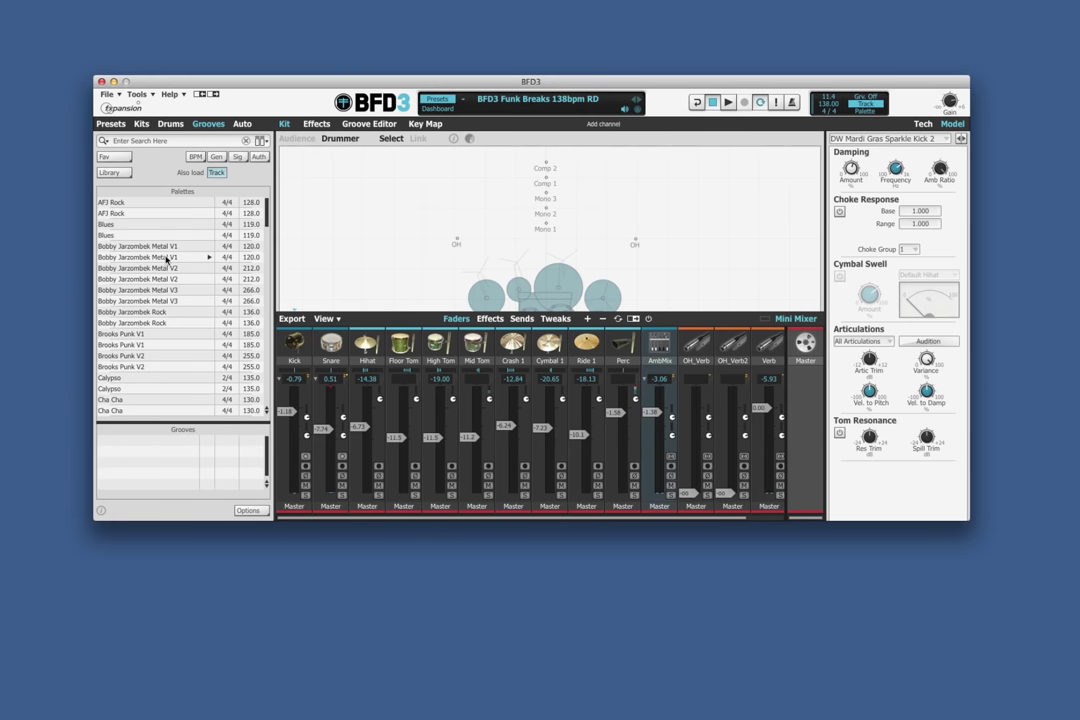
pyautogui.moveTo(265, 224)
pyautogui.mouseDown()
pyautogui.moveTo(268, 388)
pyautogui.moveTo(260, 185)
pyautogui.mouseUp()
pyautogui.click(152, 204)
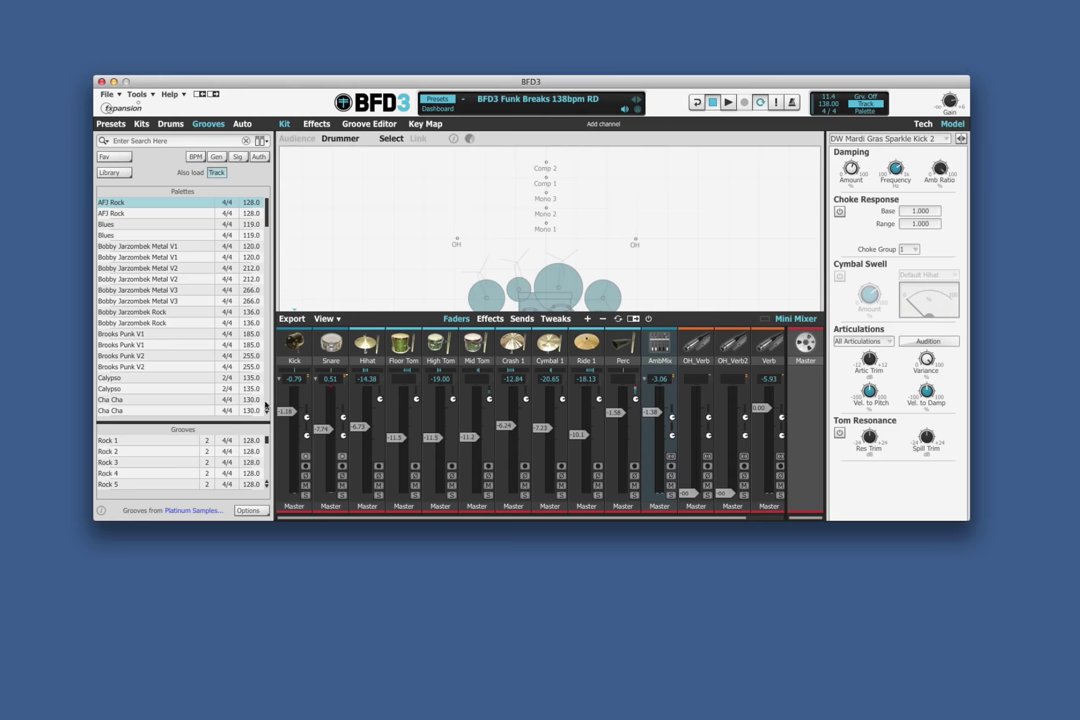
pyautogui.moveTo(266, 228)
pyautogui.mouseDown()
pyautogui.moveTo(268, 460)
pyautogui.moveTo(267, 425)
pyautogui.mouseUp()
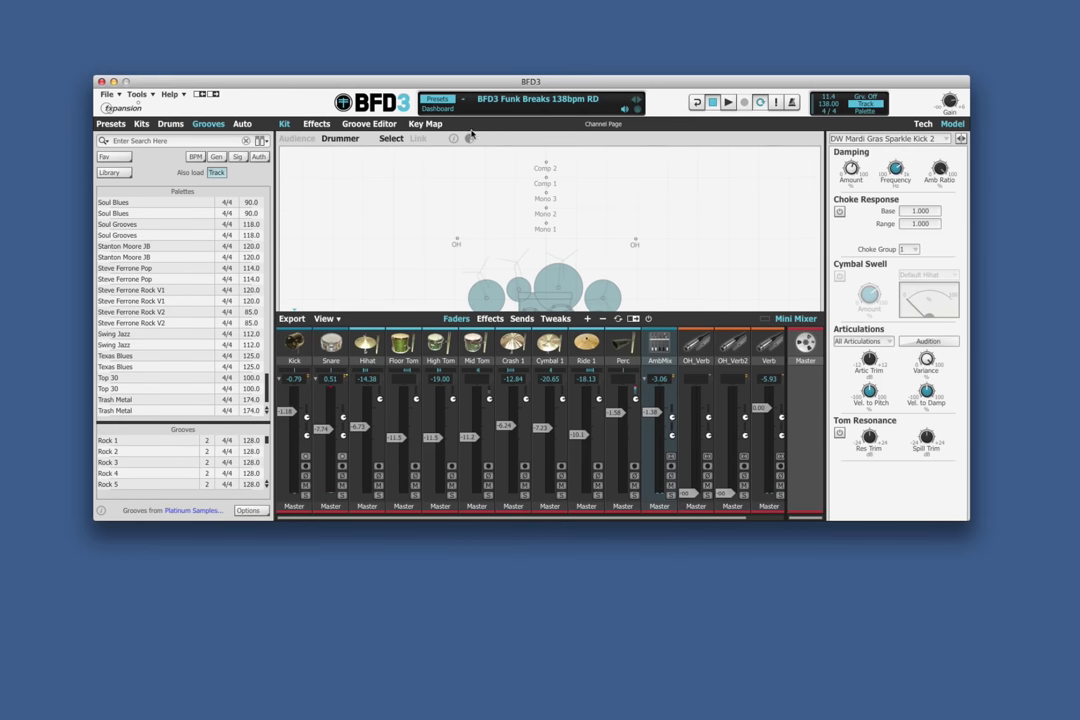
pyautogui.click(368, 124)
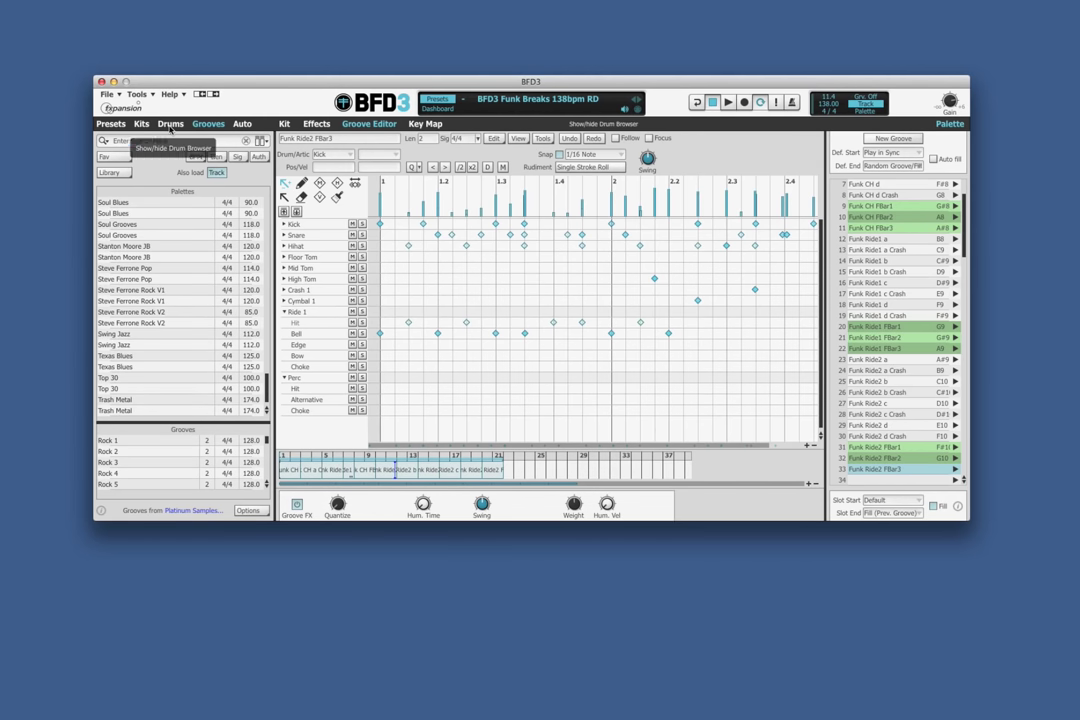
# - Audition the Soul Grooves palette, including the Soul Grooves 3 groove
pyautogui.click(170, 125)
pyautogui.click(205, 125)
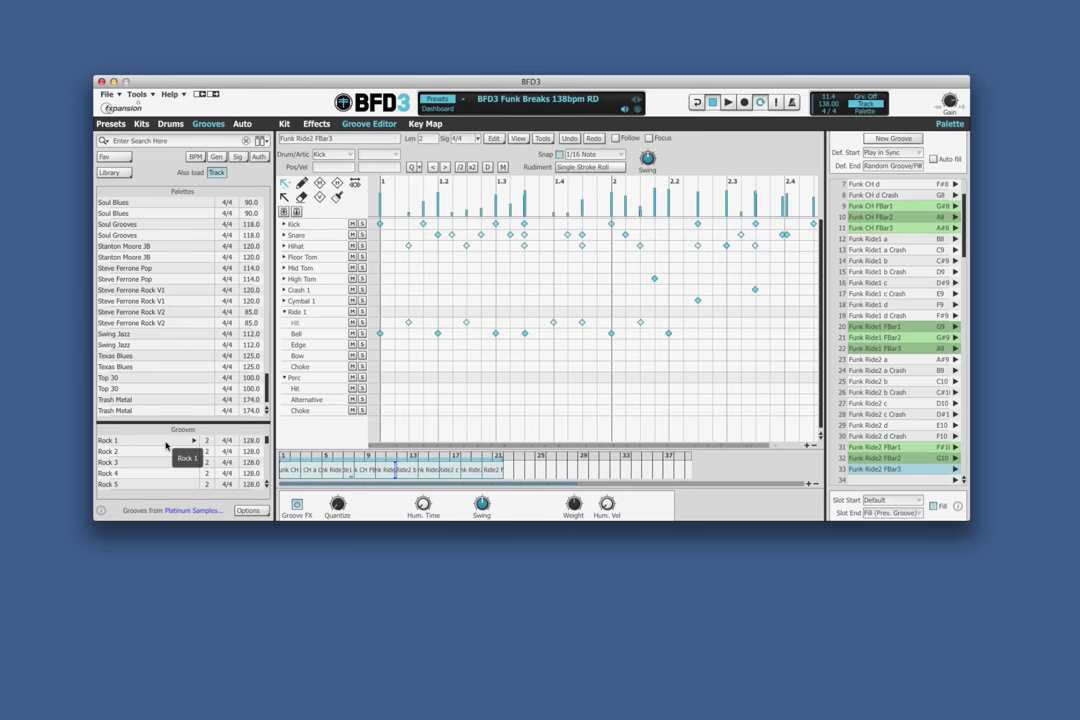
pyautogui.click(205, 236)
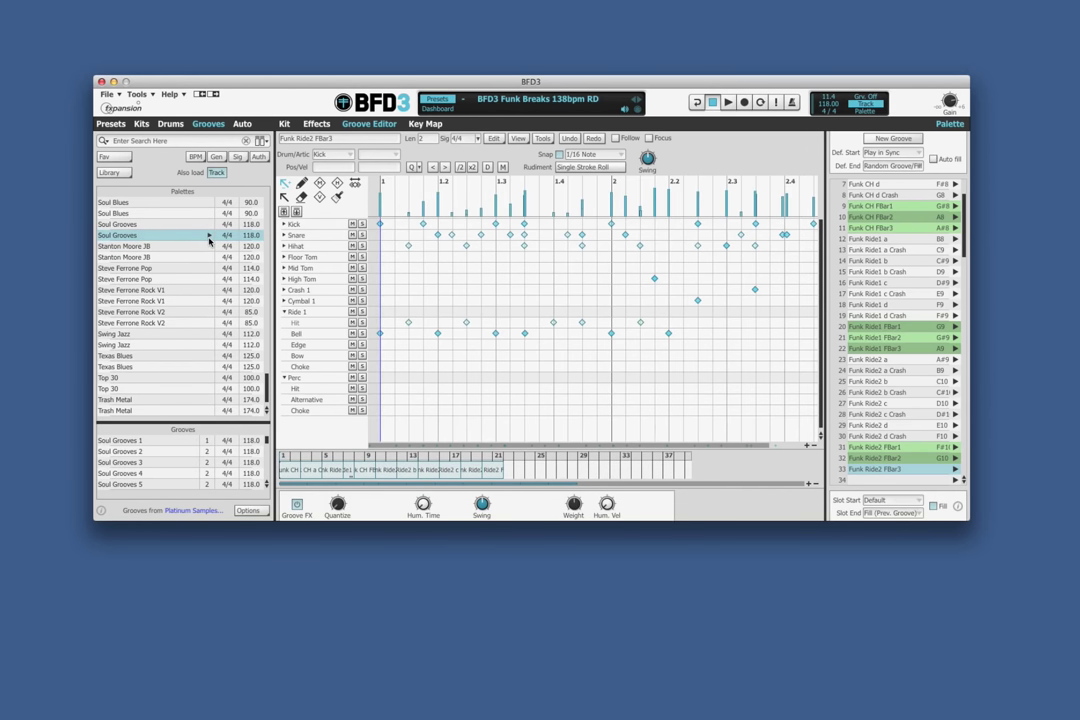
pyautogui.click(209, 237)
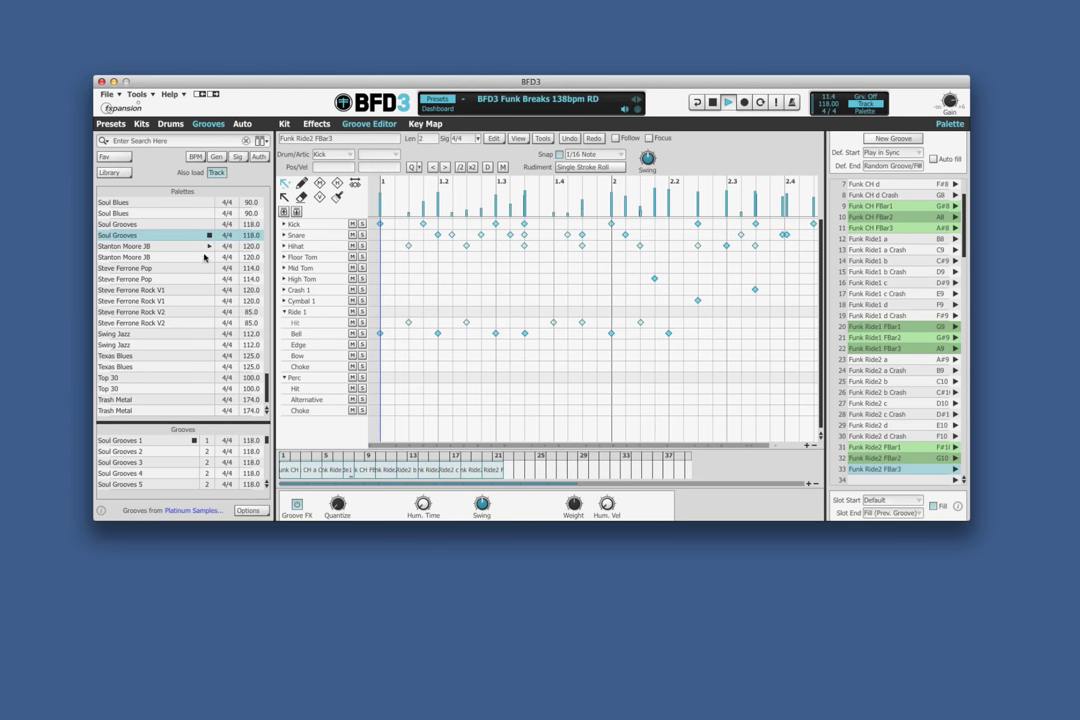
pyautogui.click(195, 463)
# - Audition the Stanton Moore JB grooves JB 3 and JB 15
pyautogui.click(208, 246)
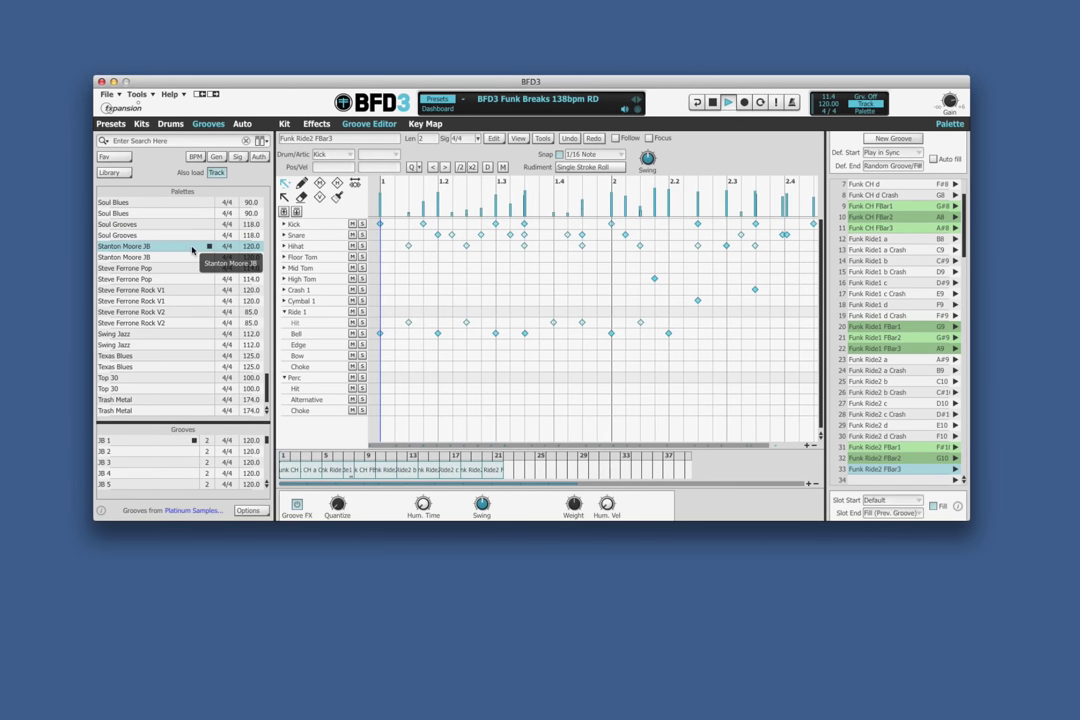
pyautogui.click(193, 462)
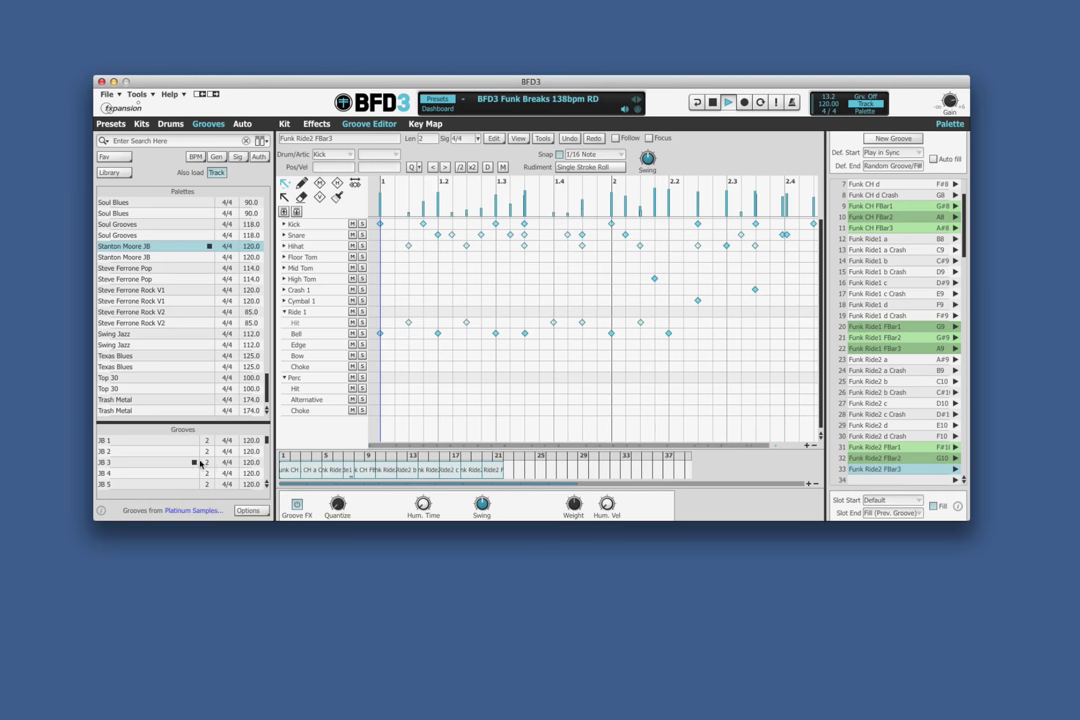
pyautogui.moveTo(265, 444); pyautogui.dragTo(266, 455)
pyautogui.click(194, 464)
# - List the Top 30 palette, preview Top 30 2 and choose Top 30 1
pyautogui.click(202, 379)
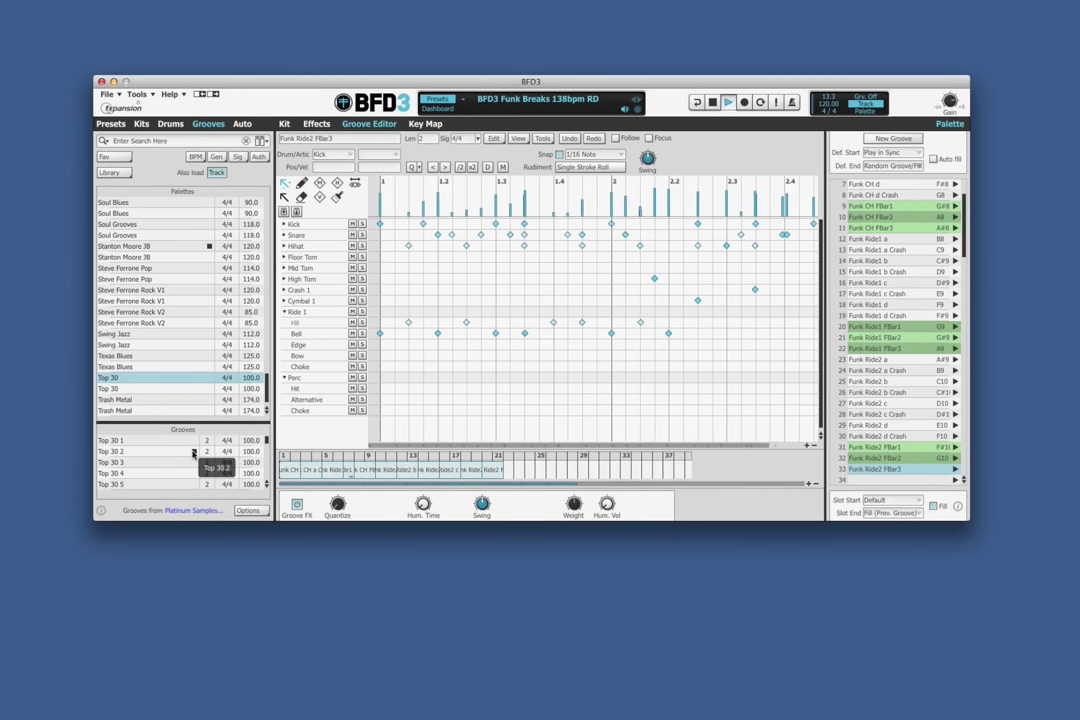
pyautogui.click(194, 452)
pyautogui.click(189, 442)
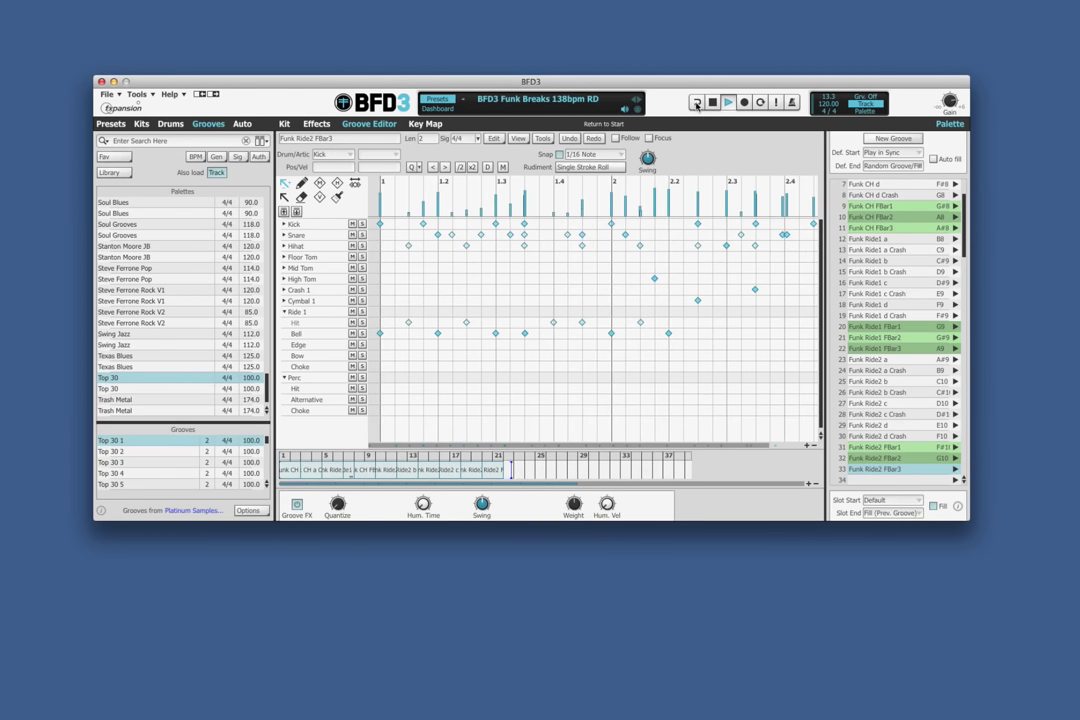
# - Restart playback and audition Funk Ride1 a Crash, Funk CH FBar3 and FBar1, ending on FBar2 playing
pyautogui.click(733, 103)
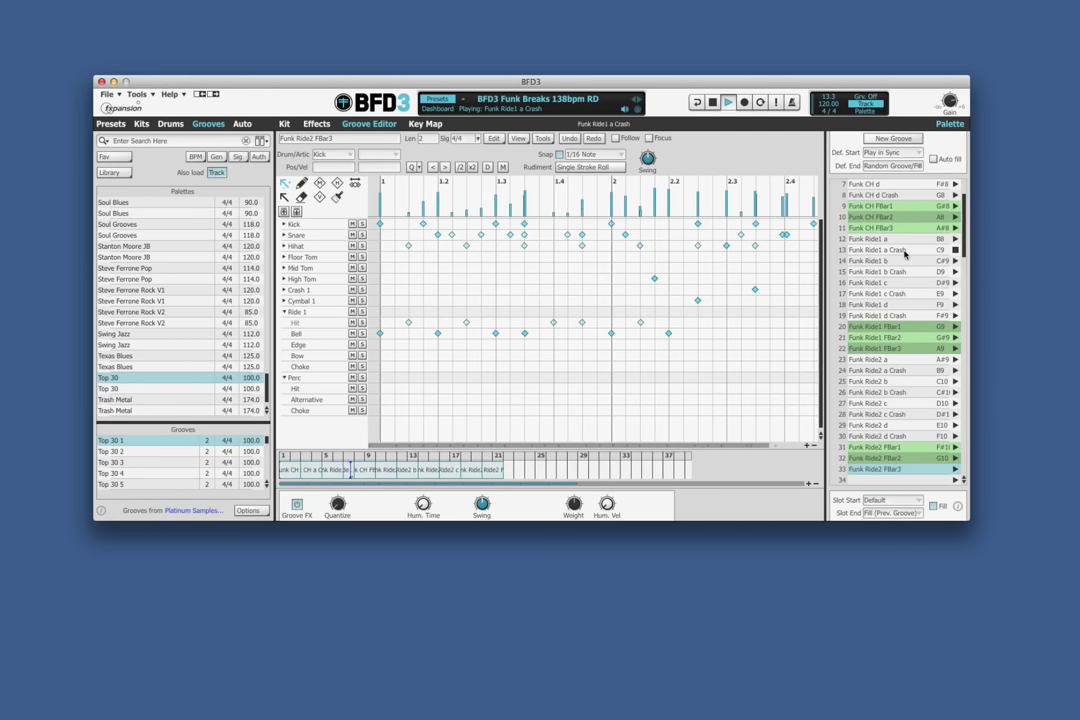
pyautogui.click(903, 251)
pyautogui.click(903, 229)
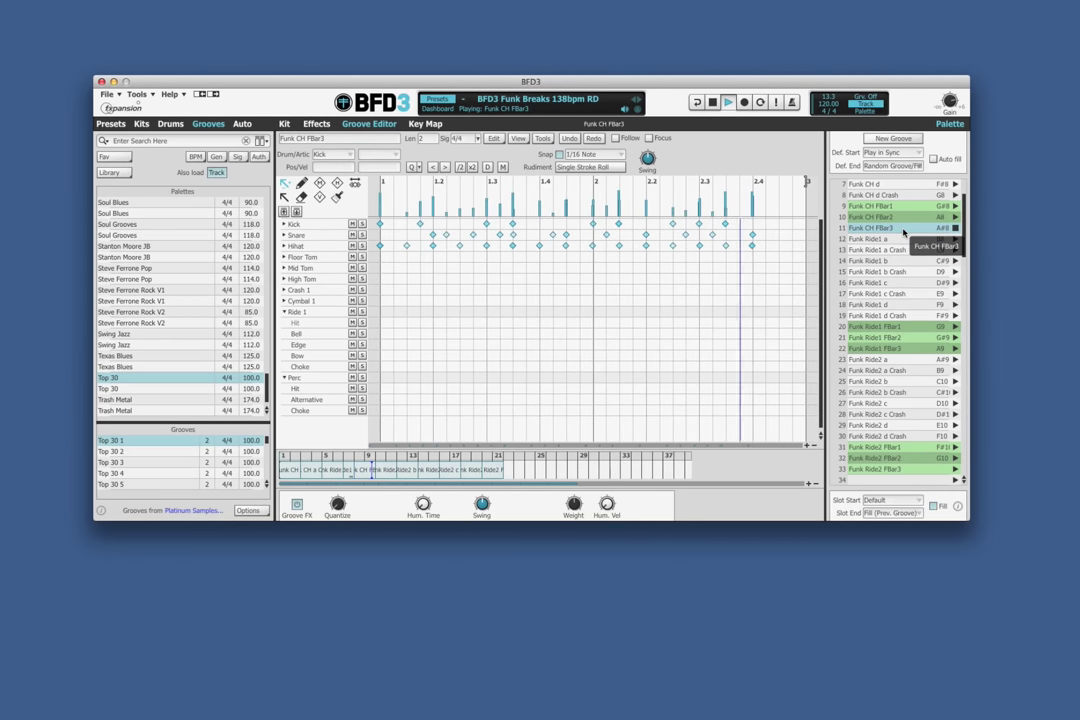
pyautogui.click(713, 103)
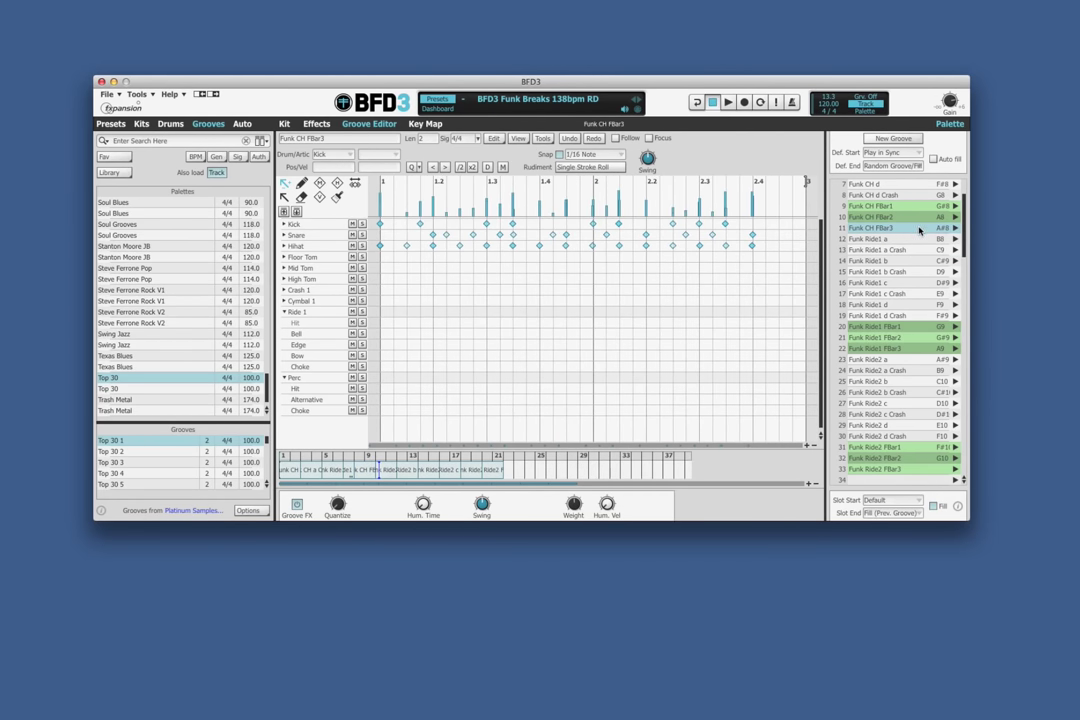
pyautogui.click(903, 206)
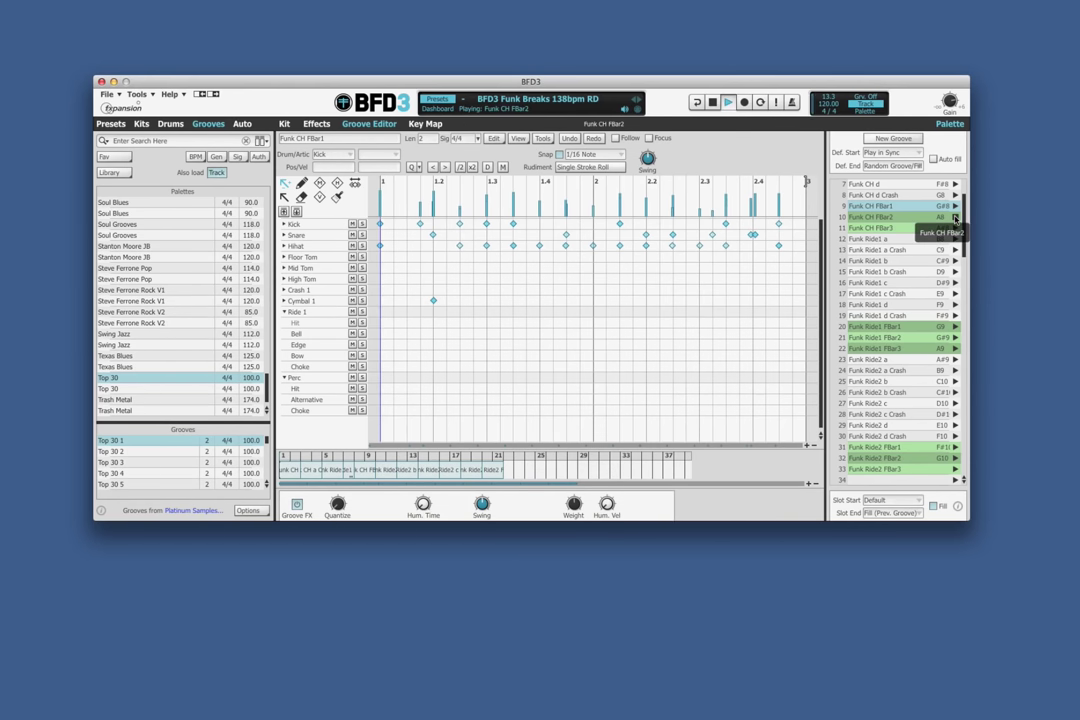
pyautogui.click(955, 217)
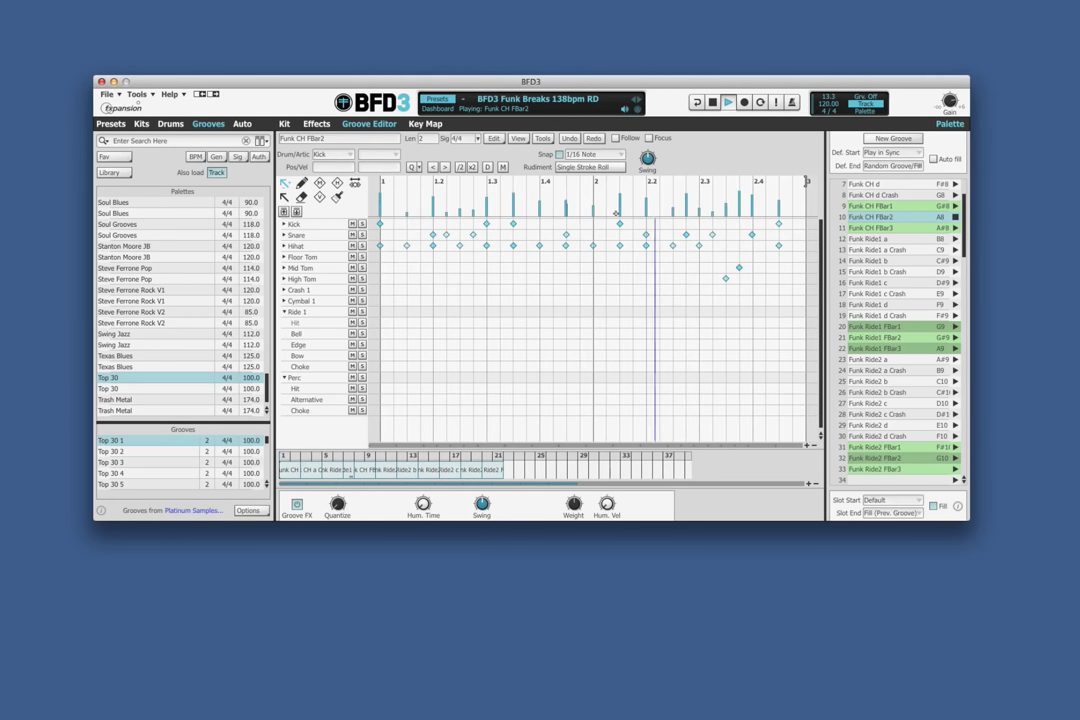
# - Move a snare hit to 1.1.3 and raise the humanize timing amount
pyautogui.moveTo(434, 235); pyautogui.dragTo(459, 236)
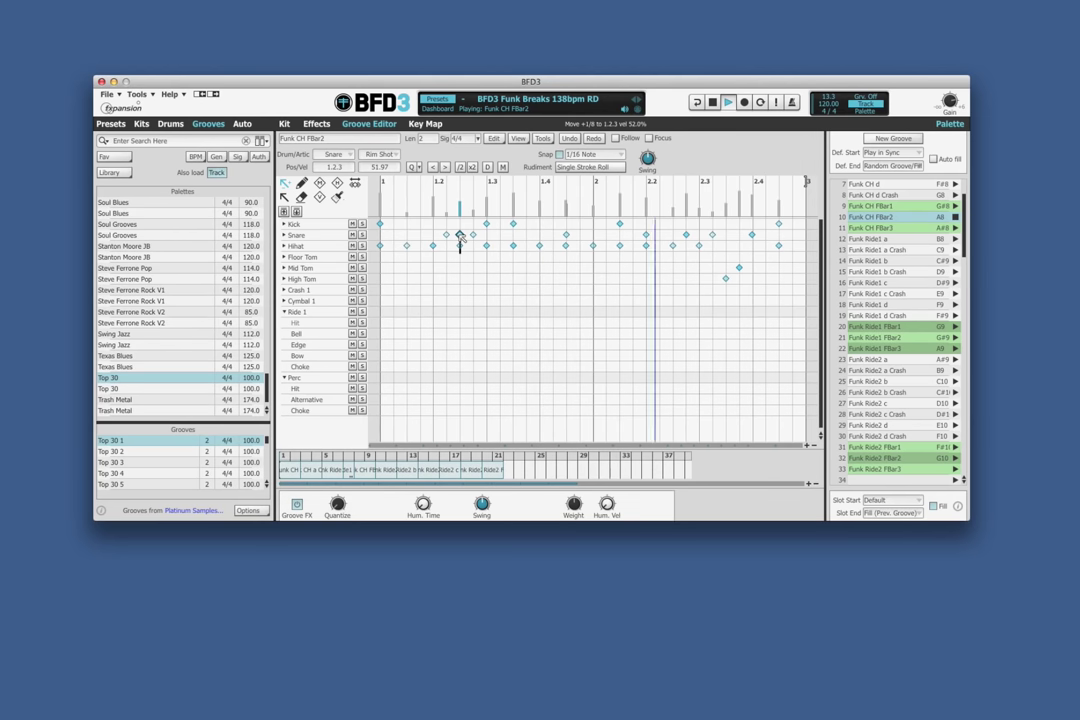
pyautogui.moveTo(459, 236); pyautogui.dragTo(407, 236)
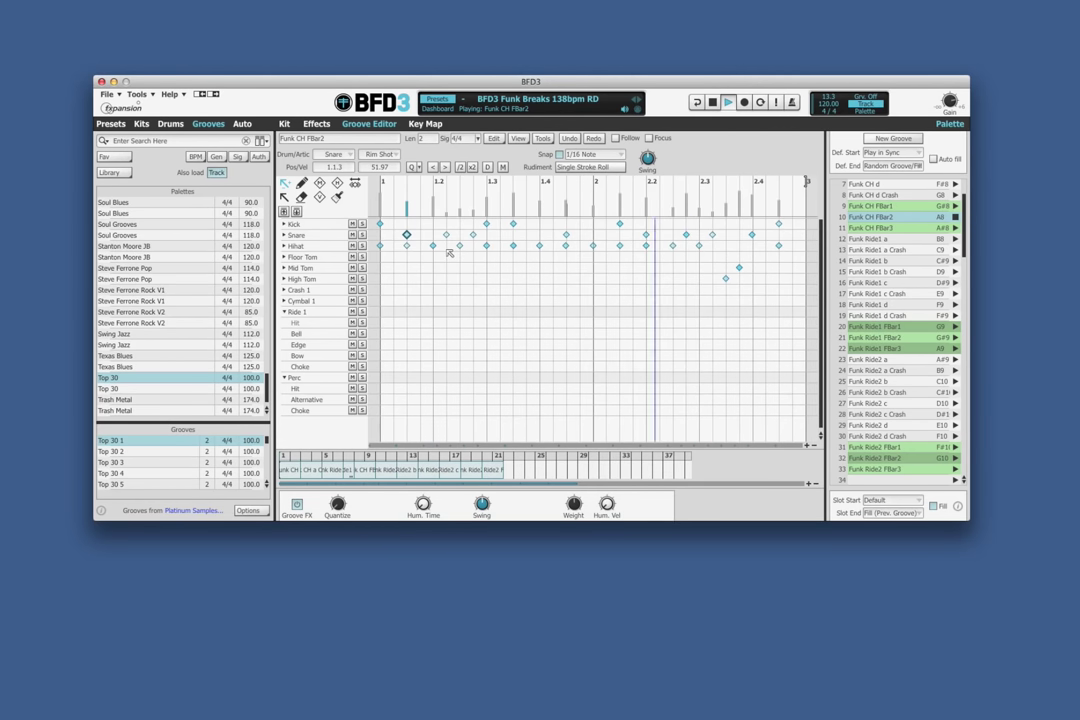
pyautogui.moveTo(423, 501); pyautogui.dragTo(430, 462)
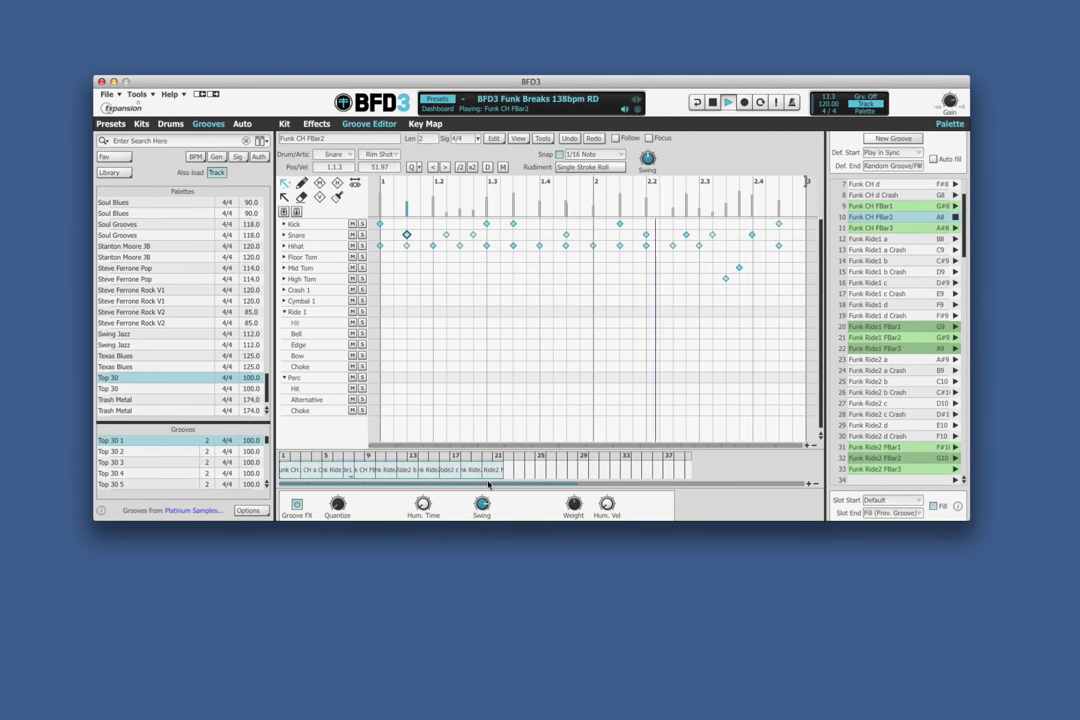
# - Set velocity weight to about -60% and humanize velocity to 58%, then stop playback
pyautogui.scroll(-5, 482, 505)
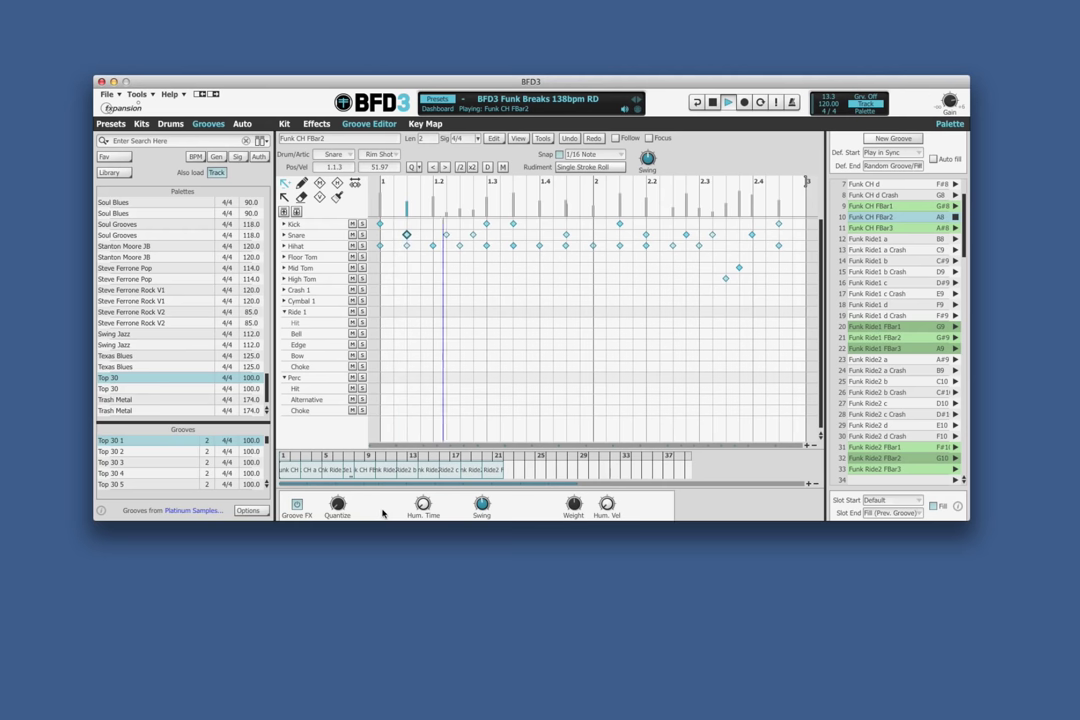
pyautogui.moveTo(573, 504)
pyautogui.moveTo(573, 514); pyautogui.dragTo(562, 535)
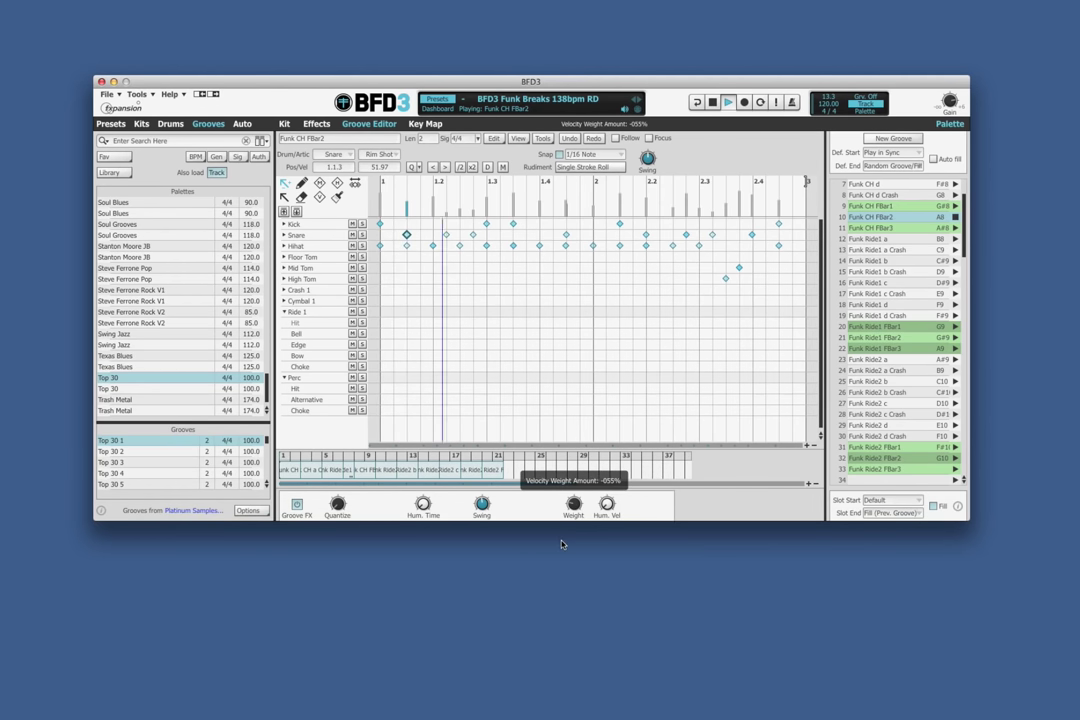
pyautogui.moveTo(562, 543); pyautogui.dragTo(560, 546)
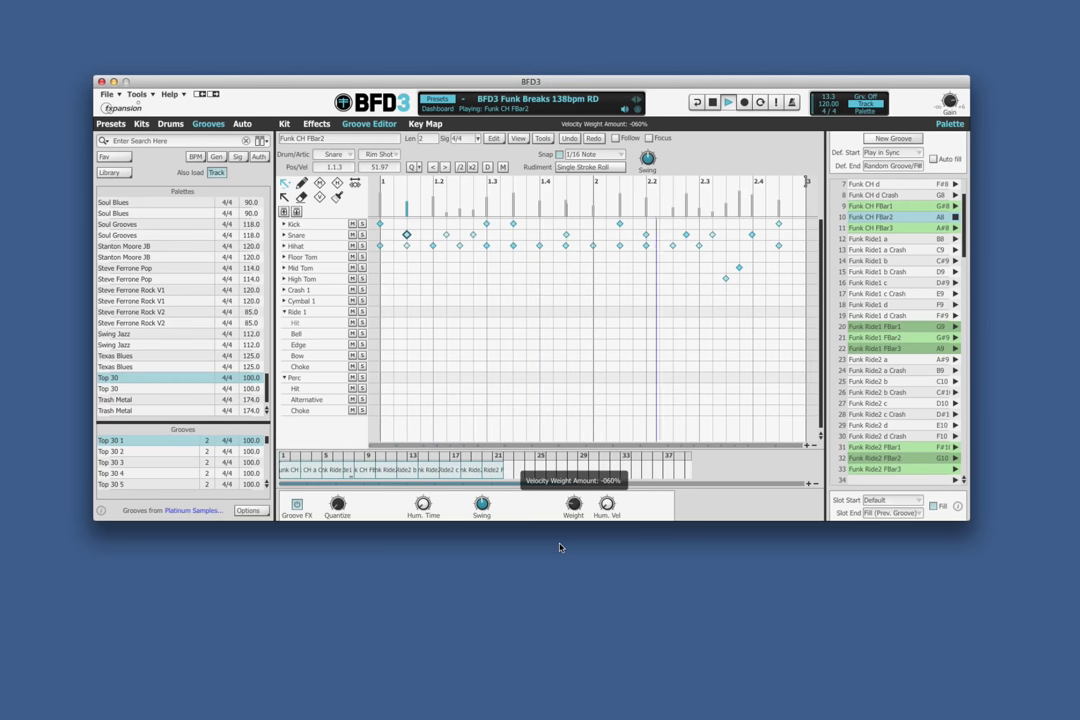
pyautogui.moveTo(607, 504)
pyautogui.moveTo(608, 505)
pyautogui.mouseDown()
pyautogui.moveTo(631, 440)
pyautogui.moveTo(605, 506)
pyautogui.mouseUp()
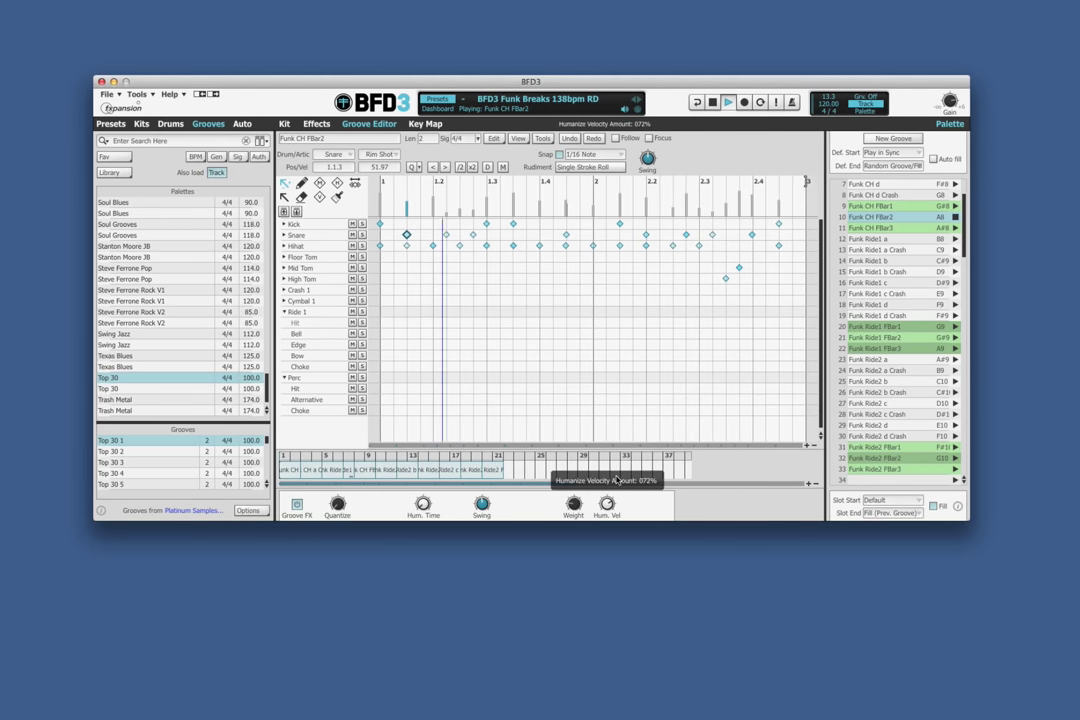
pyautogui.moveTo(574, 505); pyautogui.dragTo(593, 445)
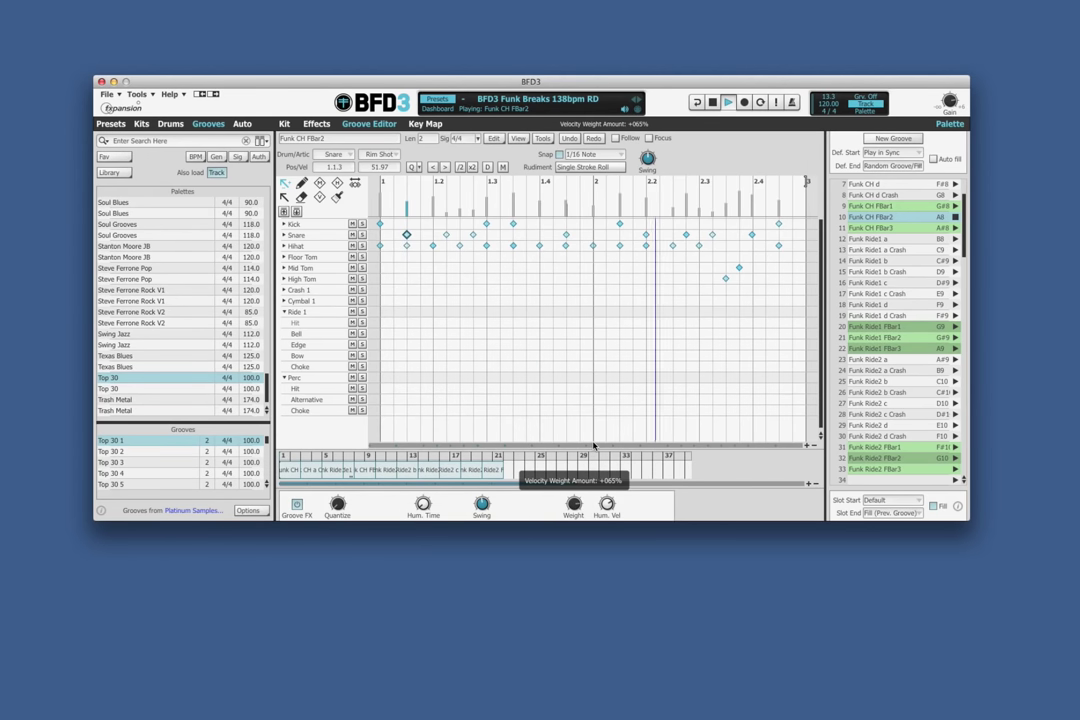
pyautogui.moveTo(607, 504)
pyautogui.mouseDown()
pyautogui.moveTo(605, 566)
pyautogui.moveTo(607, 505)
pyautogui.mouseUp()
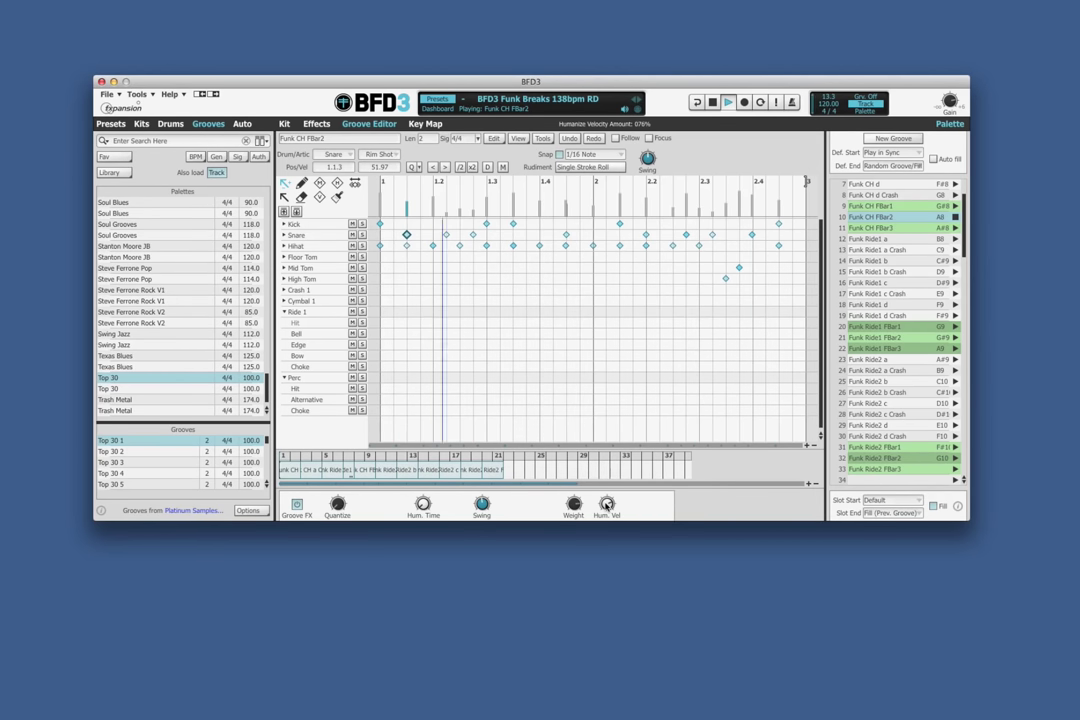
pyautogui.click(712, 102)
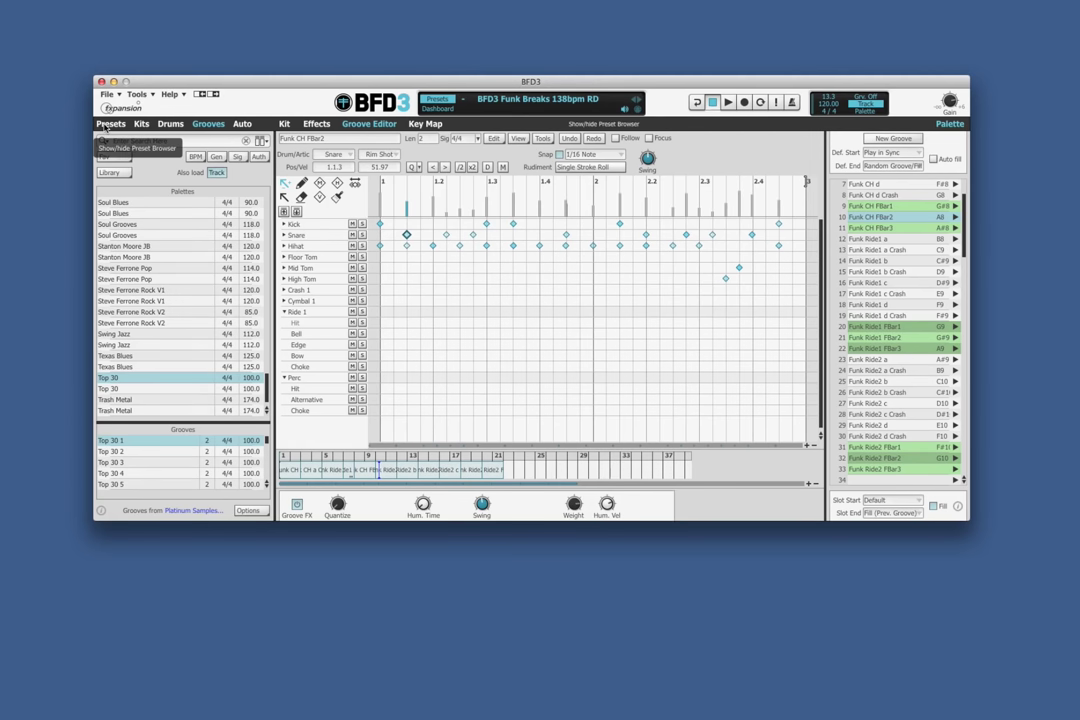
# - Show the preset list beside the kit mixer and arm every mixer channel for export
pyautogui.click(105, 125)
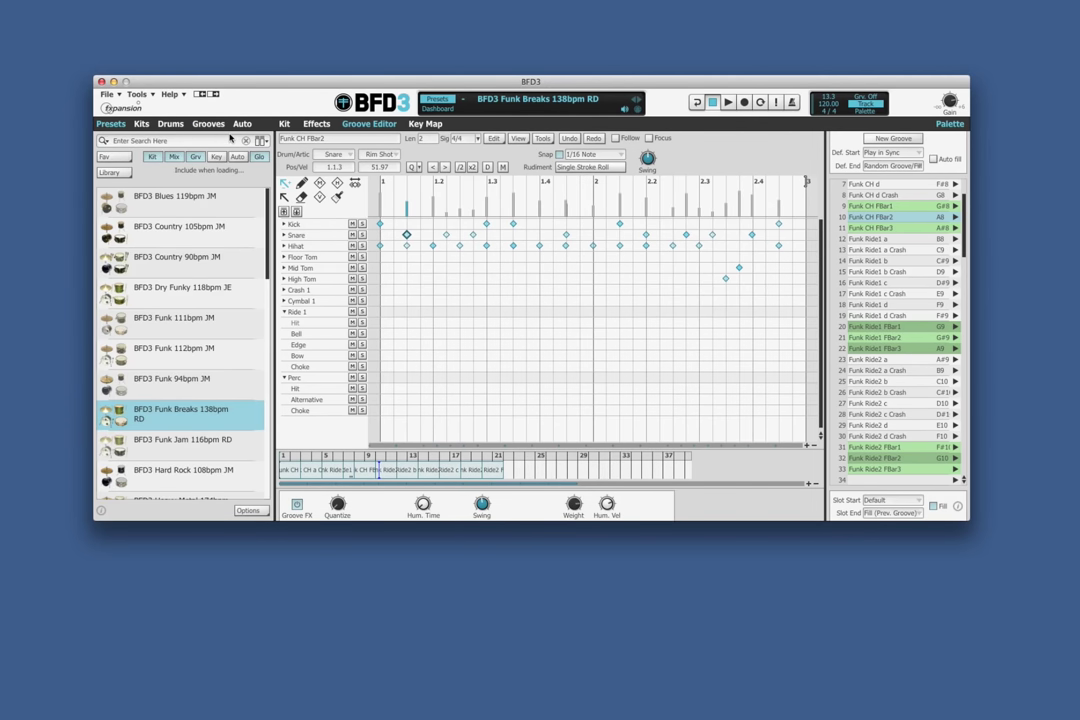
pyautogui.click(284, 124)
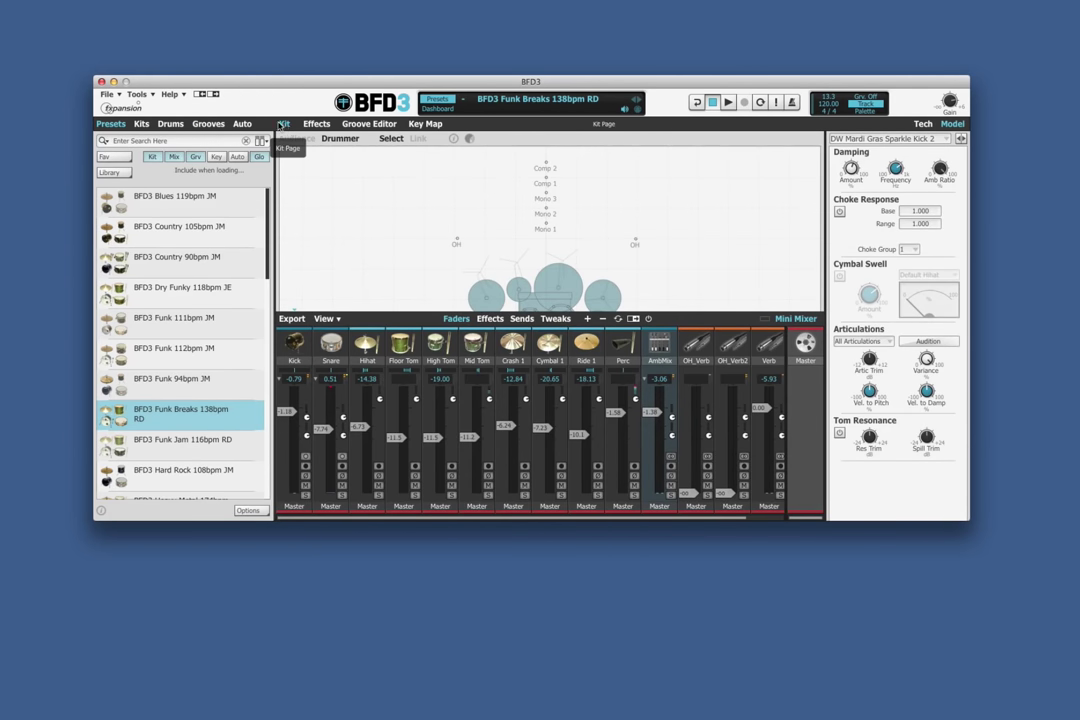
pyautogui.click(289, 319)
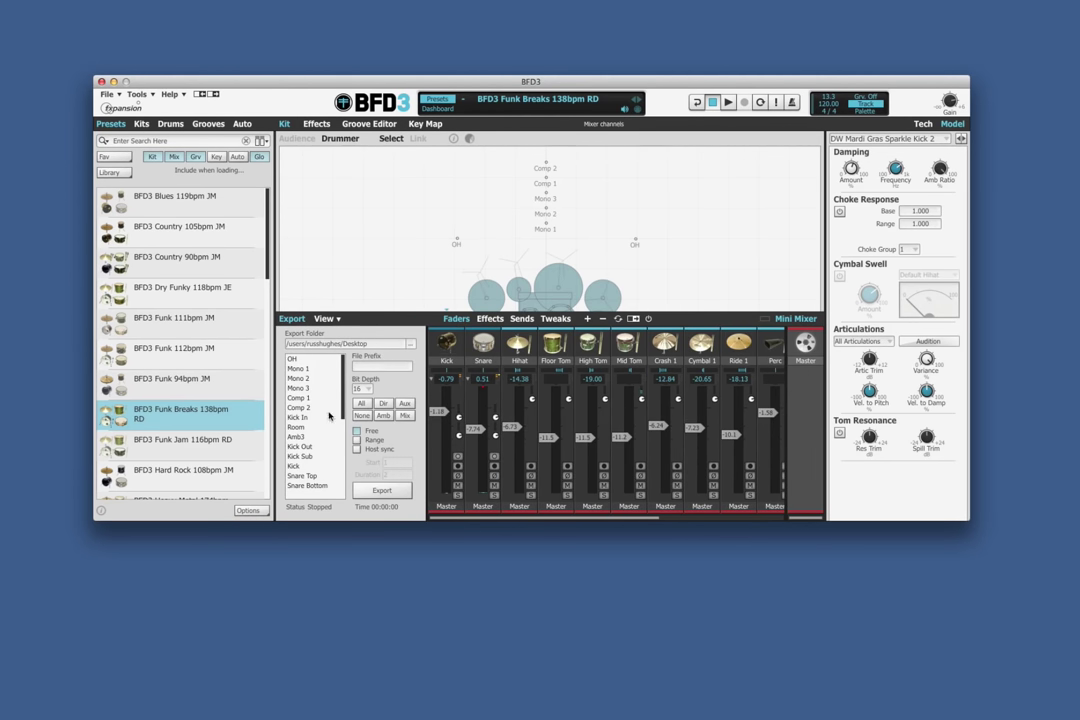
pyautogui.click(360, 404)
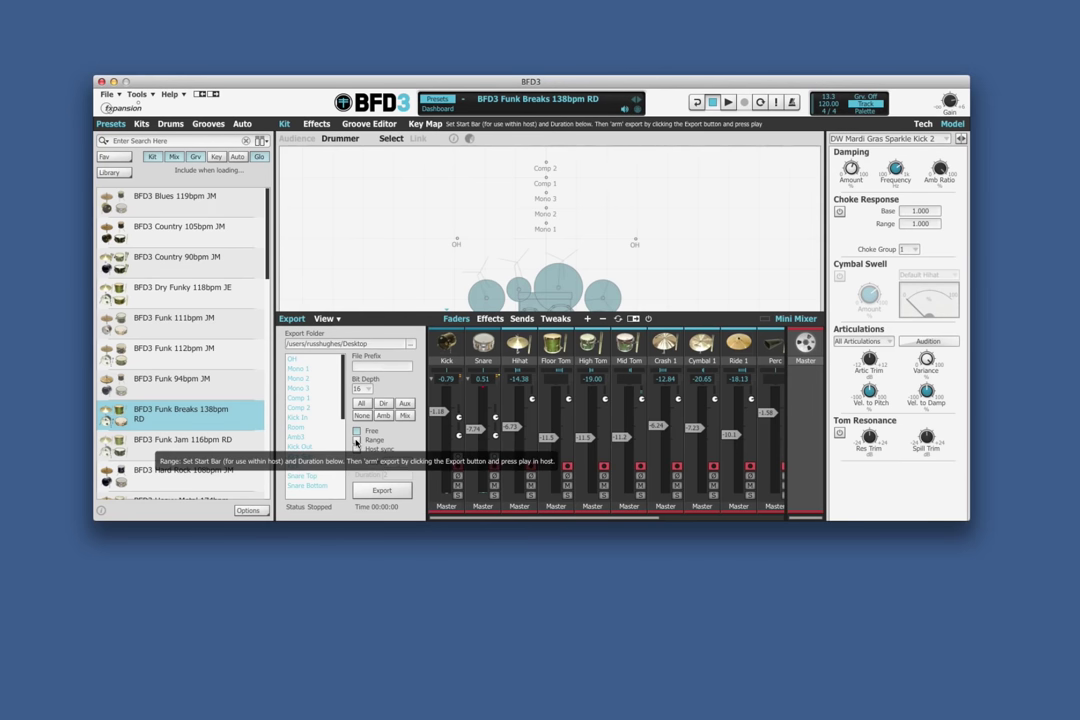
# - Set the export to host sync and review the bit depth choices
pyautogui.click(356, 441)
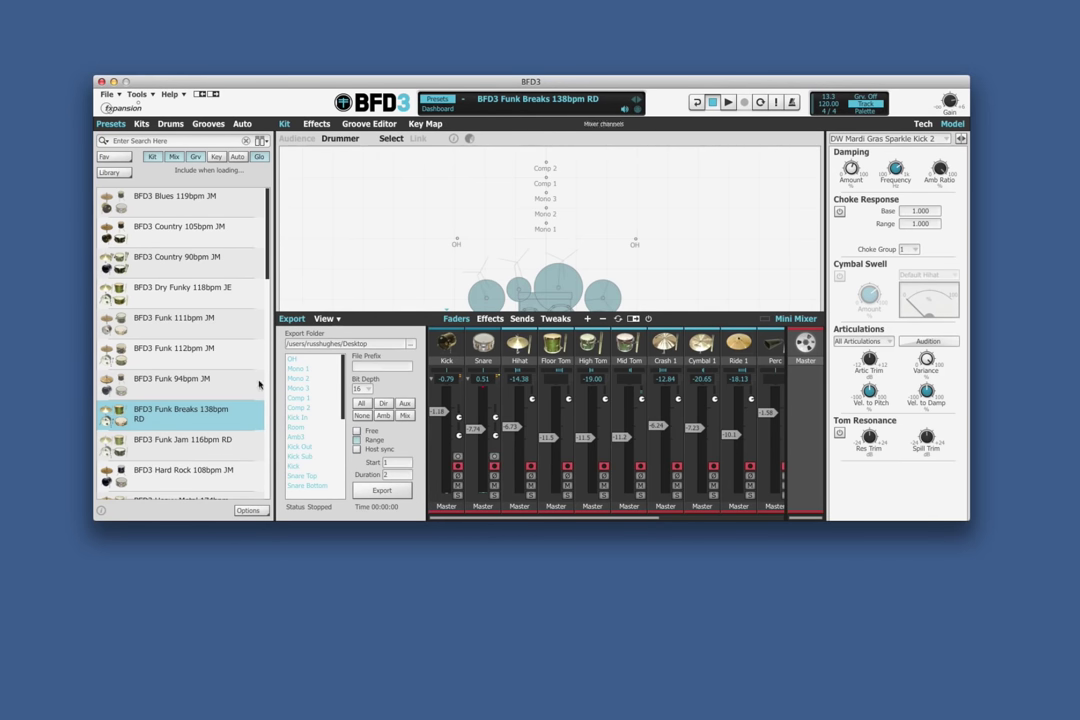
pyautogui.click(357, 449)
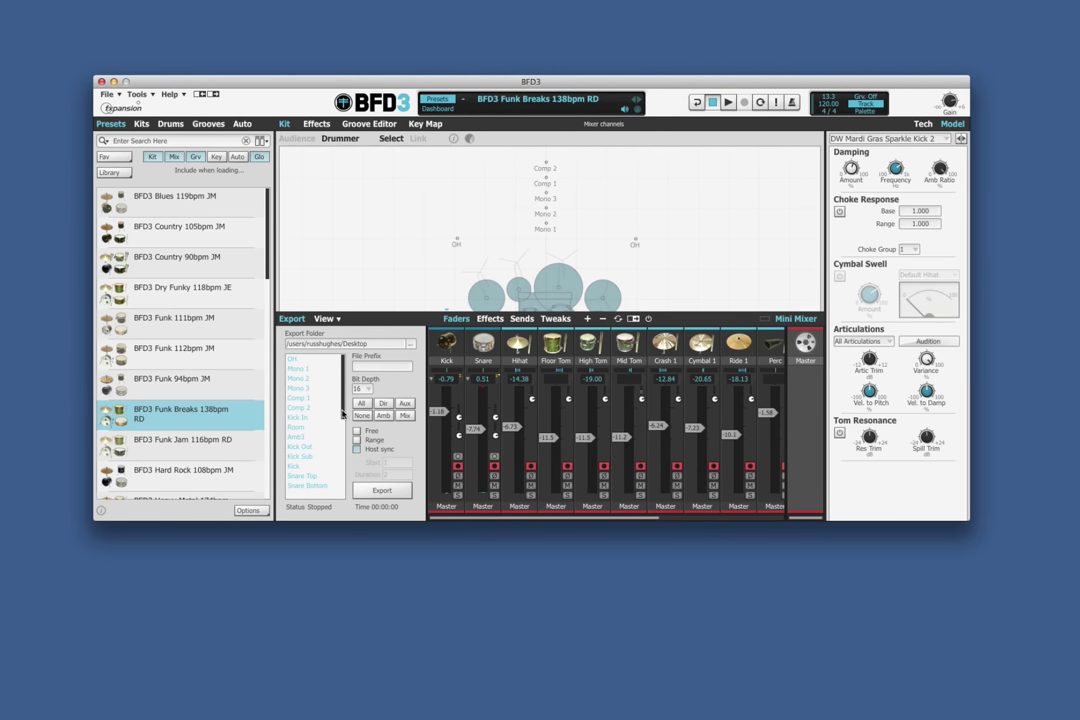
pyautogui.moveTo(343, 414); pyautogui.dragTo(340, 495)
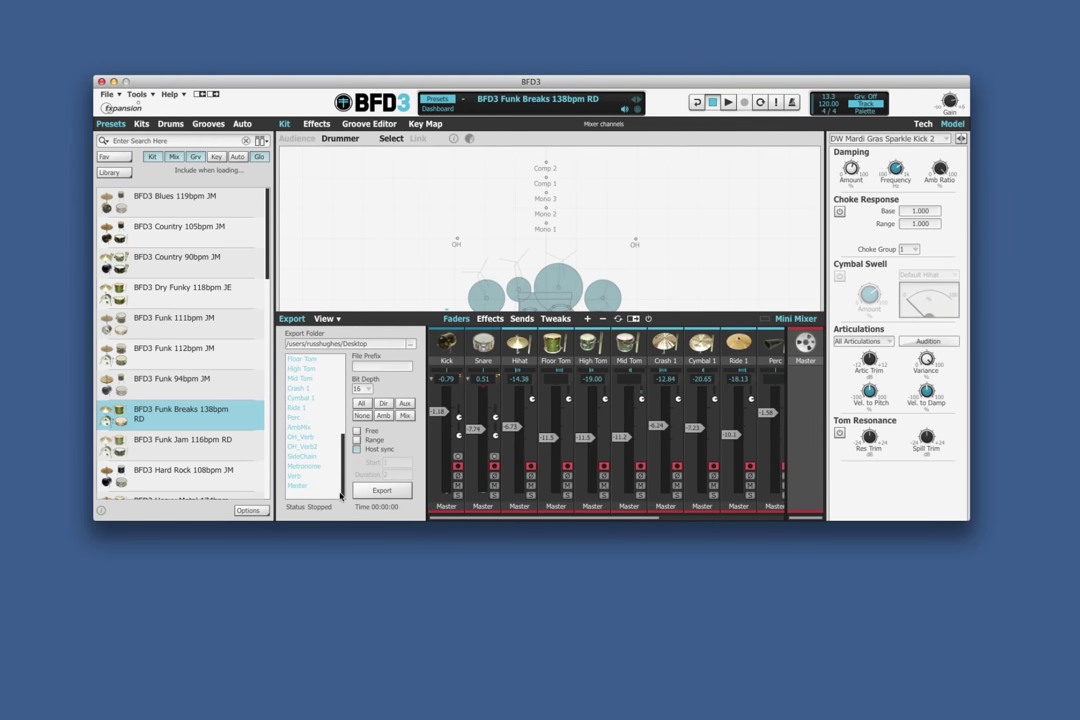
pyautogui.scroll(5, 340, 480)
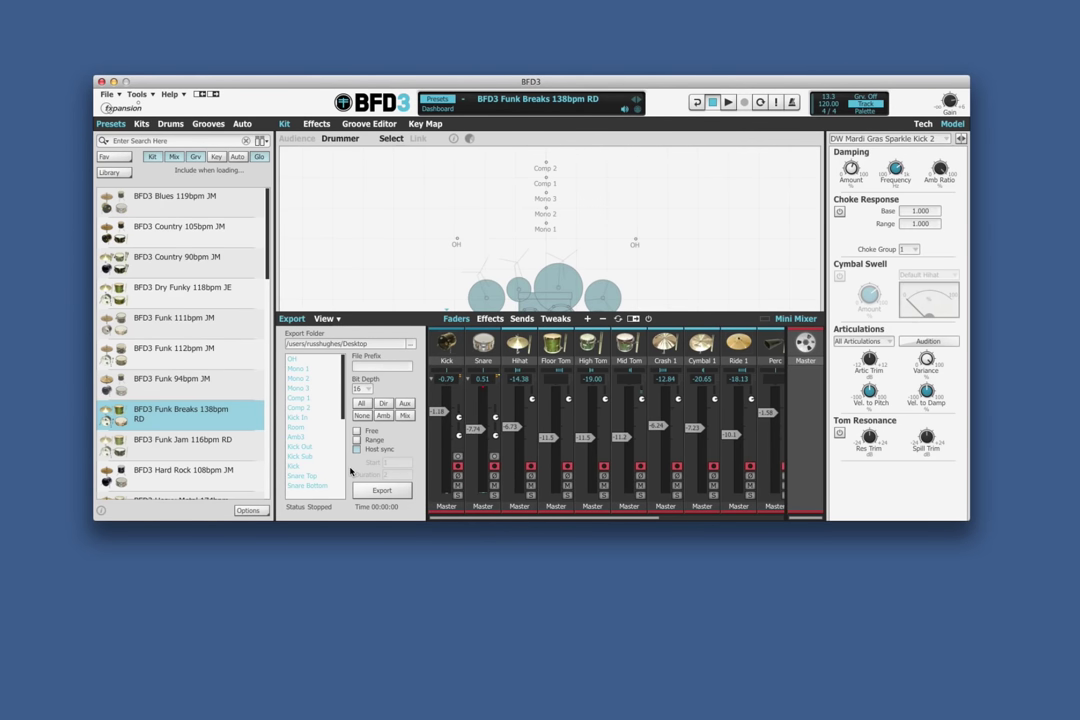
pyautogui.click(362, 388)
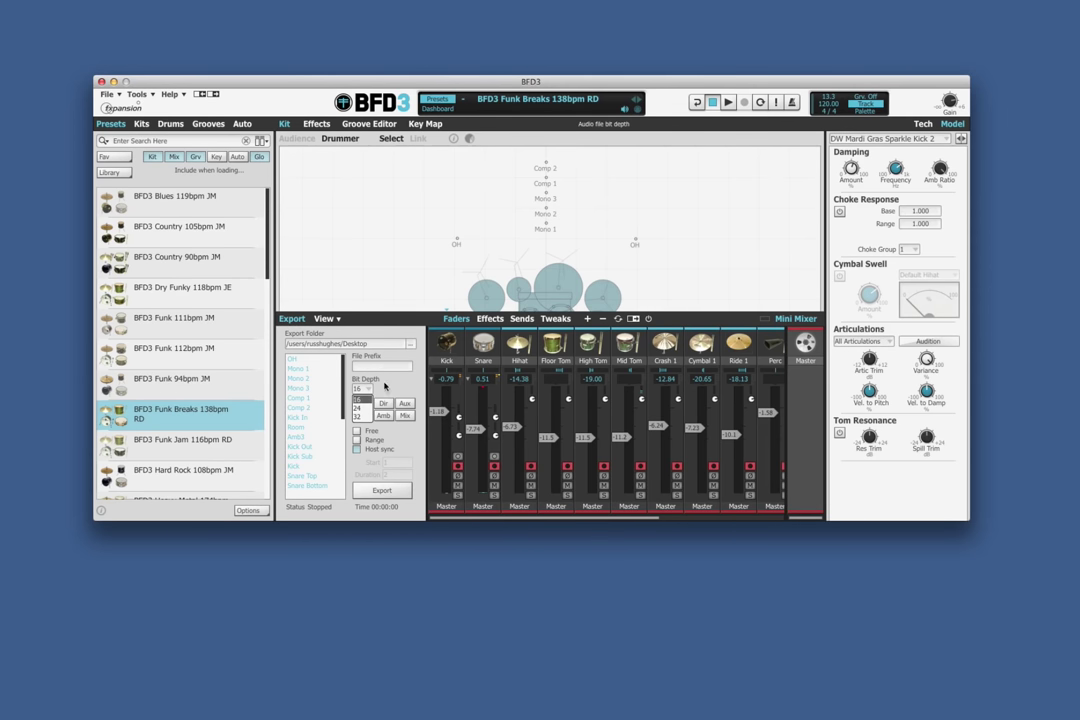
pyautogui.click(292, 318)
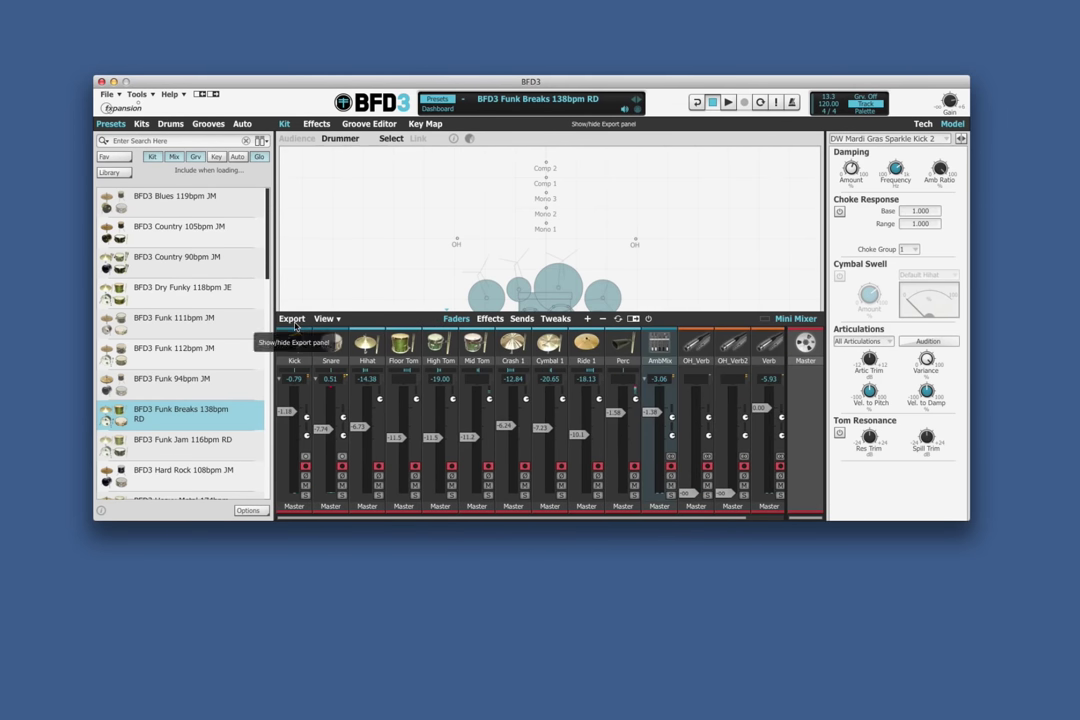
# - Switch the side browser to the Grooves library, checking the File menu's Batch Import option
pyautogui.click(115, 95)
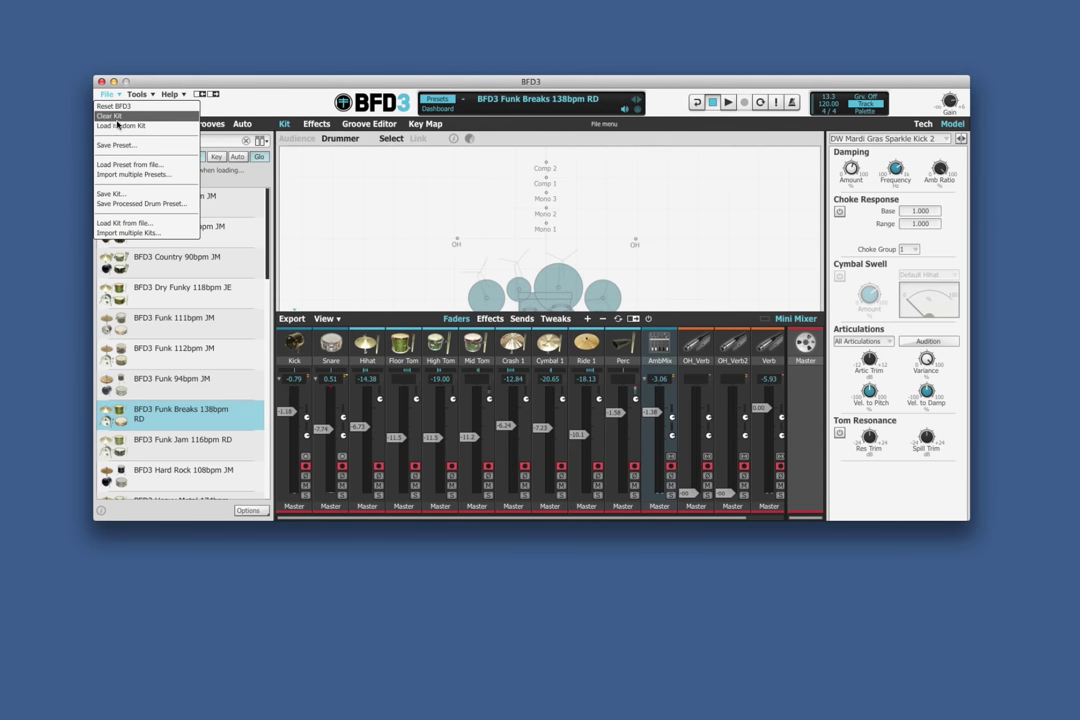
pyautogui.click(208, 123)
pyautogui.click(107, 94)
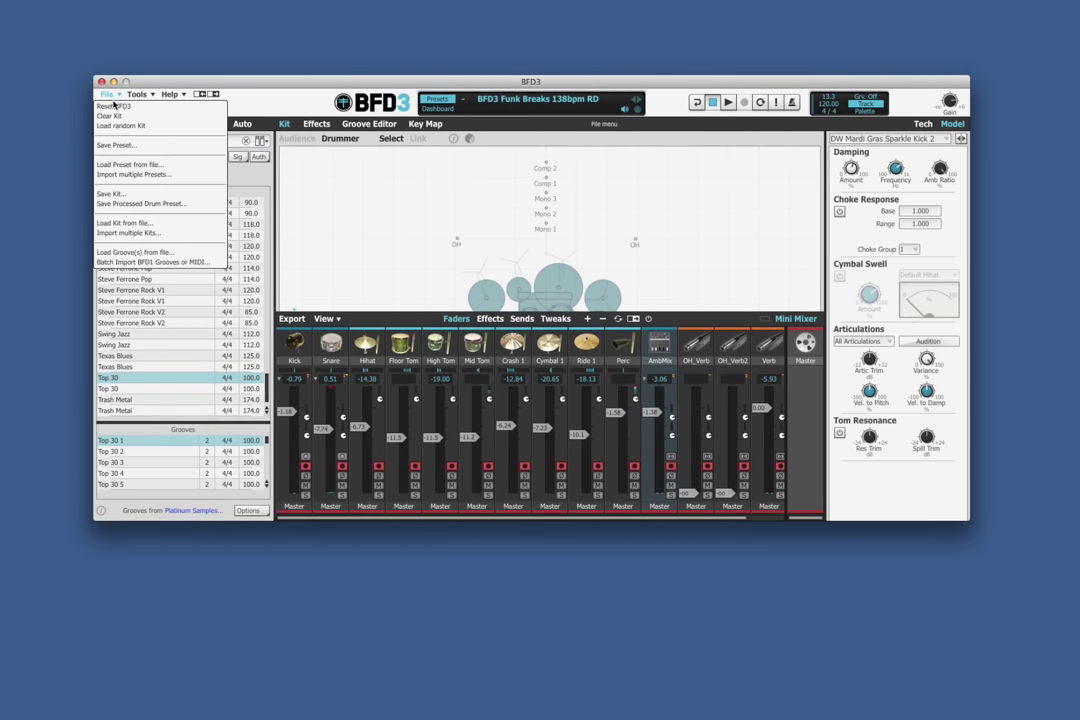
pyautogui.click(143, 263)
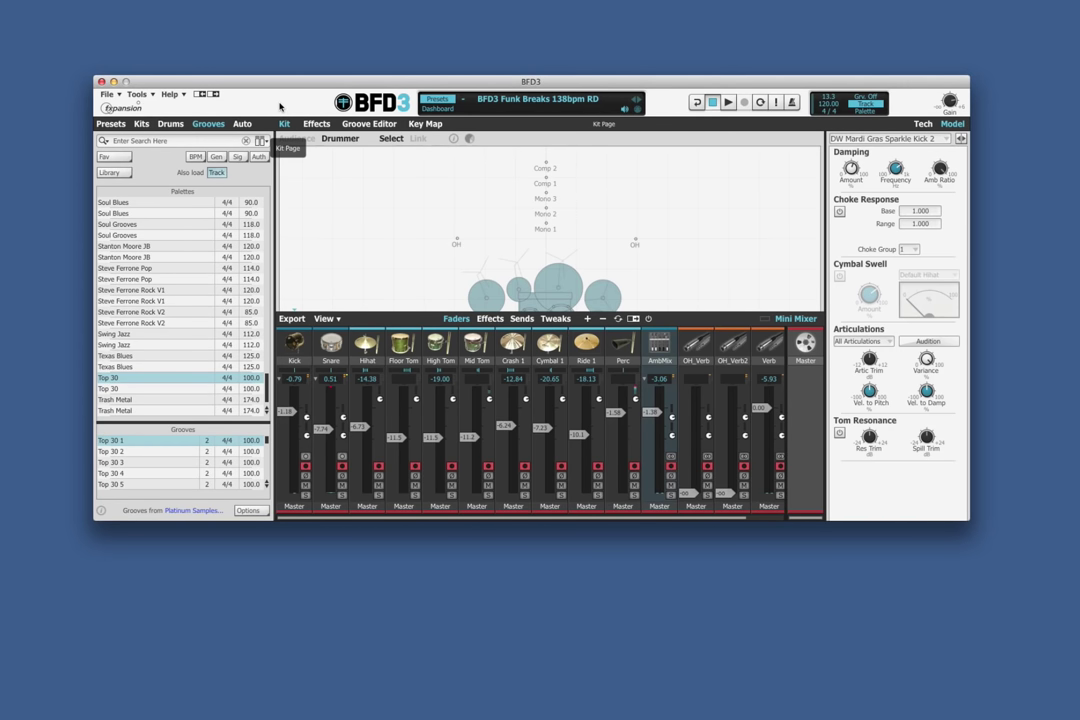
# - Return to the preset list, centre the drum kit in the kit view, and select the kick
pyautogui.click(111, 124)
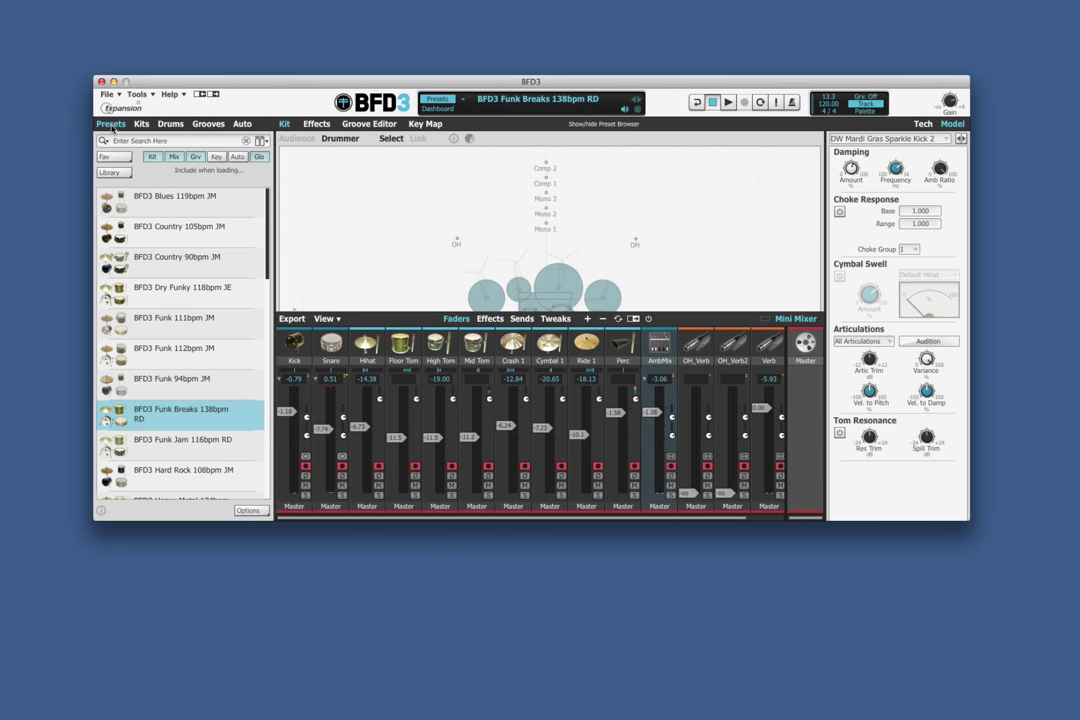
pyautogui.moveTo(482, 253); pyautogui.dragTo(530, 180)
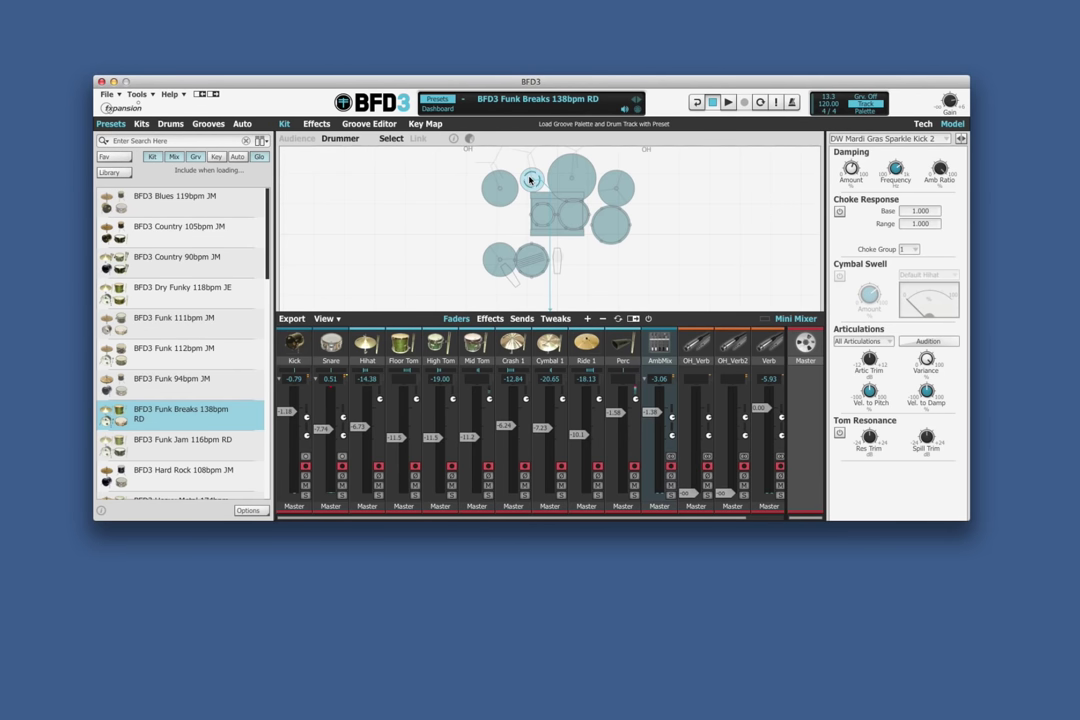
pyautogui.click(453, 138)
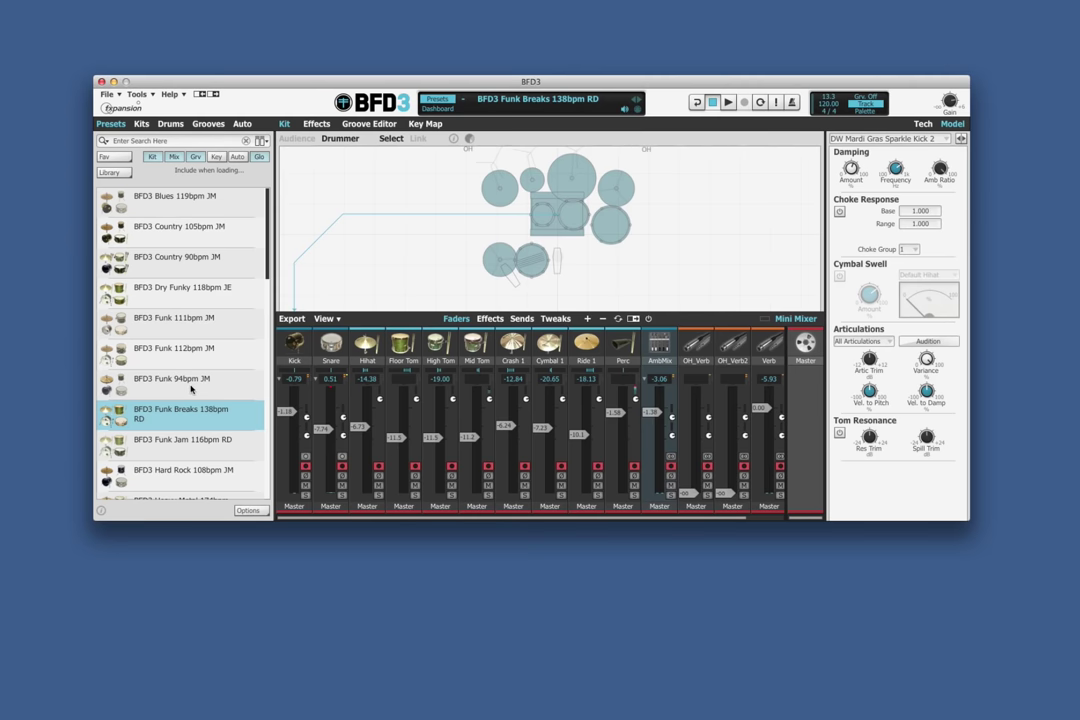
# - Play Jazz Brush 115bpm JE with AmbMix lowered to about -8 dB, then load Old School OH 115bpm JE
pyautogui.scroll(-5, 193, 388)
pyautogui.scroll(-10, 193, 388)
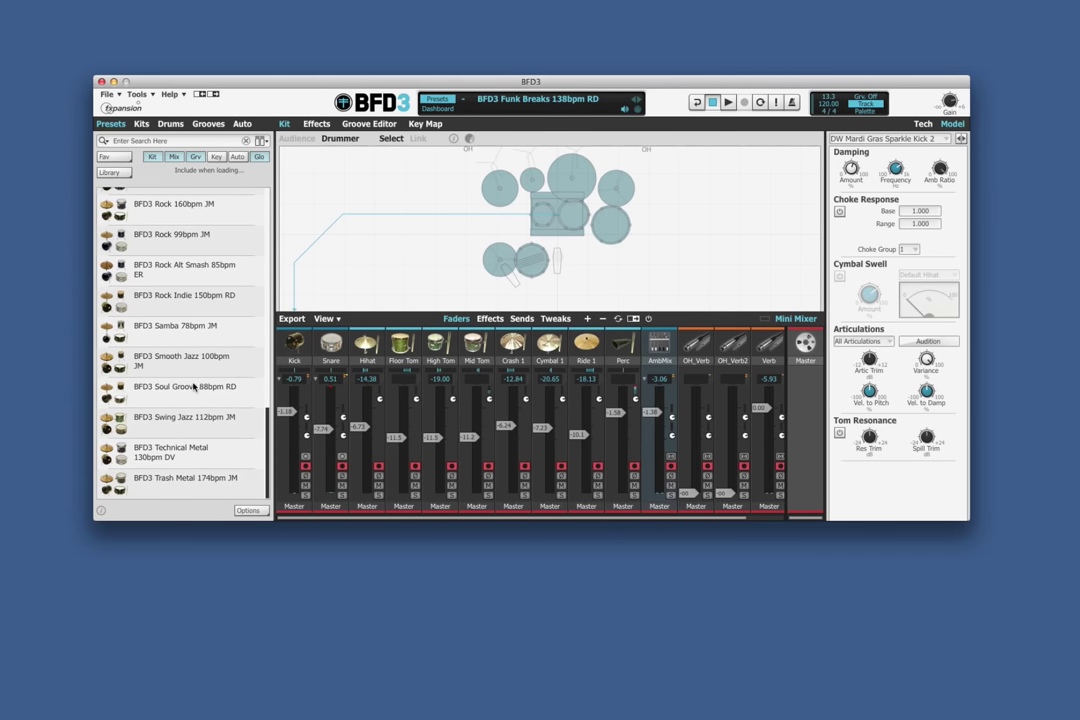
pyautogui.scroll(5, 186, 303)
pyautogui.scroll(5, 186, 303)
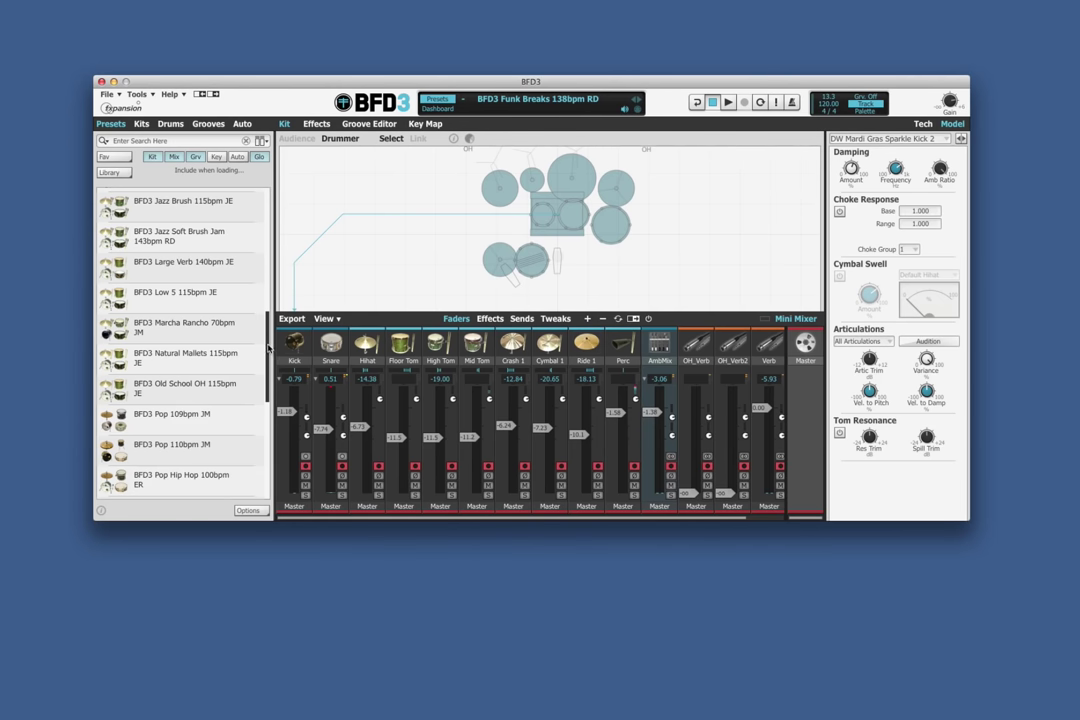
pyautogui.scroll(1, 235, 315)
pyautogui.click(188, 238)
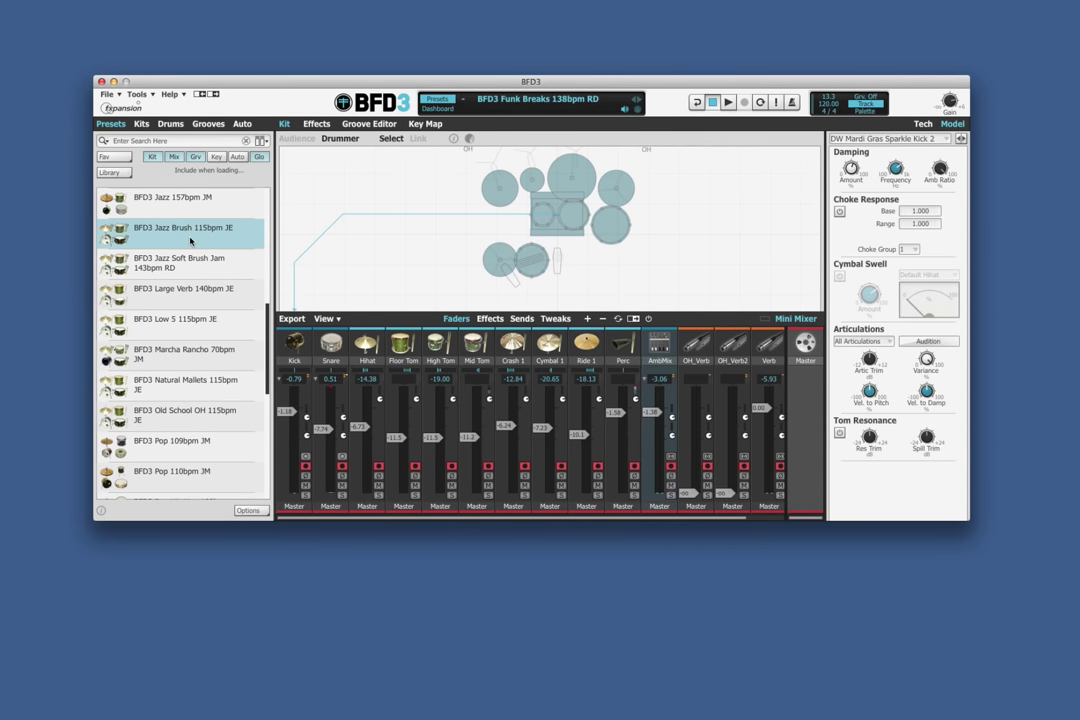
pyautogui.click(731, 105)
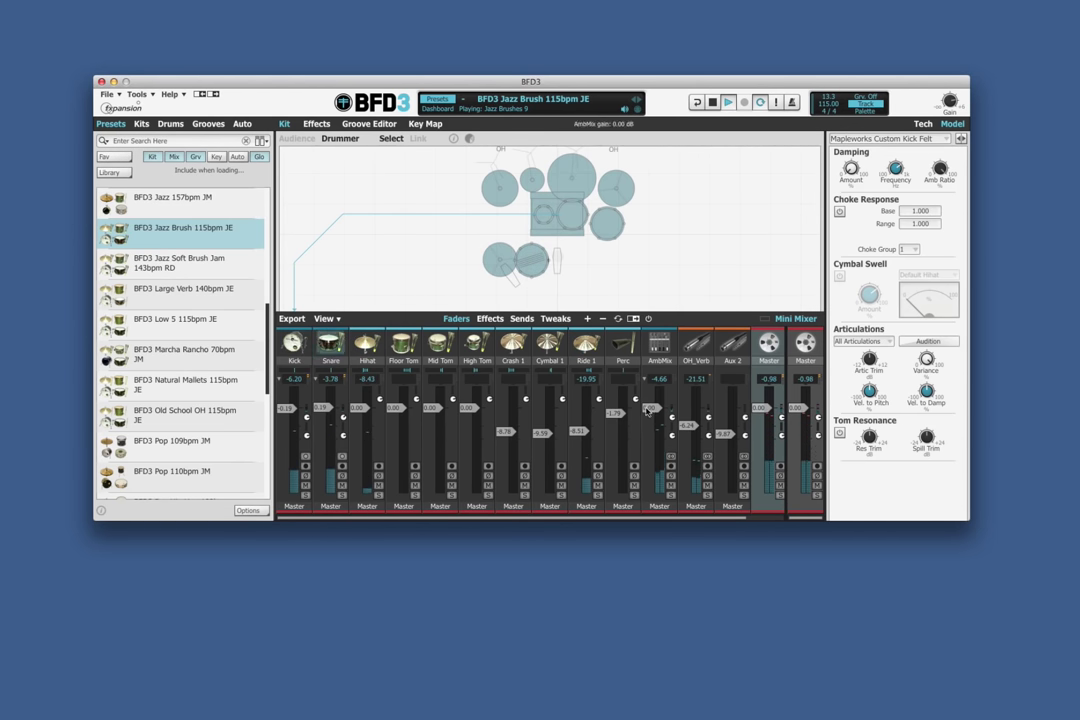
pyautogui.moveTo(650, 408); pyautogui.dragTo(650, 435)
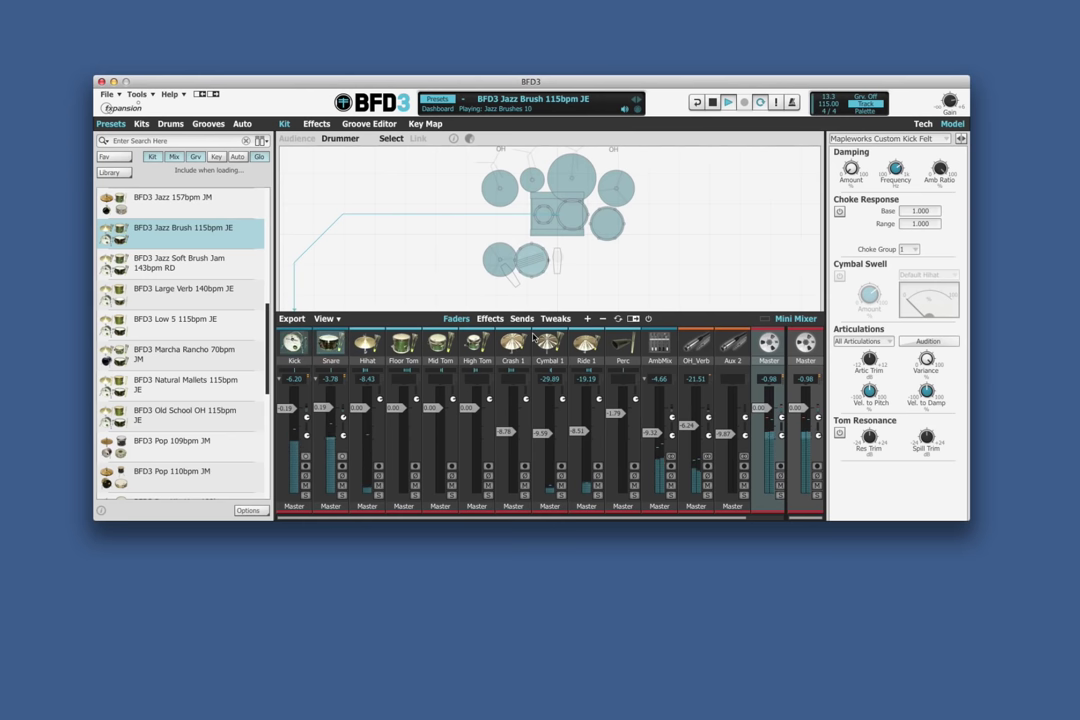
pyautogui.click(158, 424)
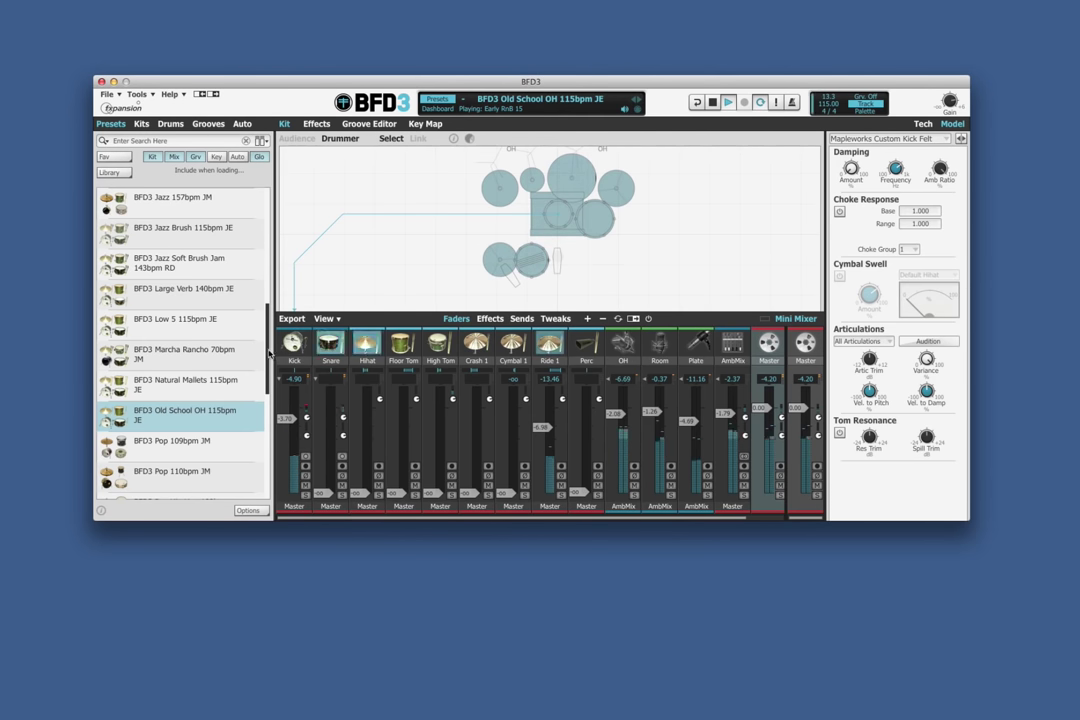
# - Load Pop 109bpm JM, nudge Master to +3 dB and back, then play Pop 110bpm JM
pyautogui.scroll(-5, 180, 340)
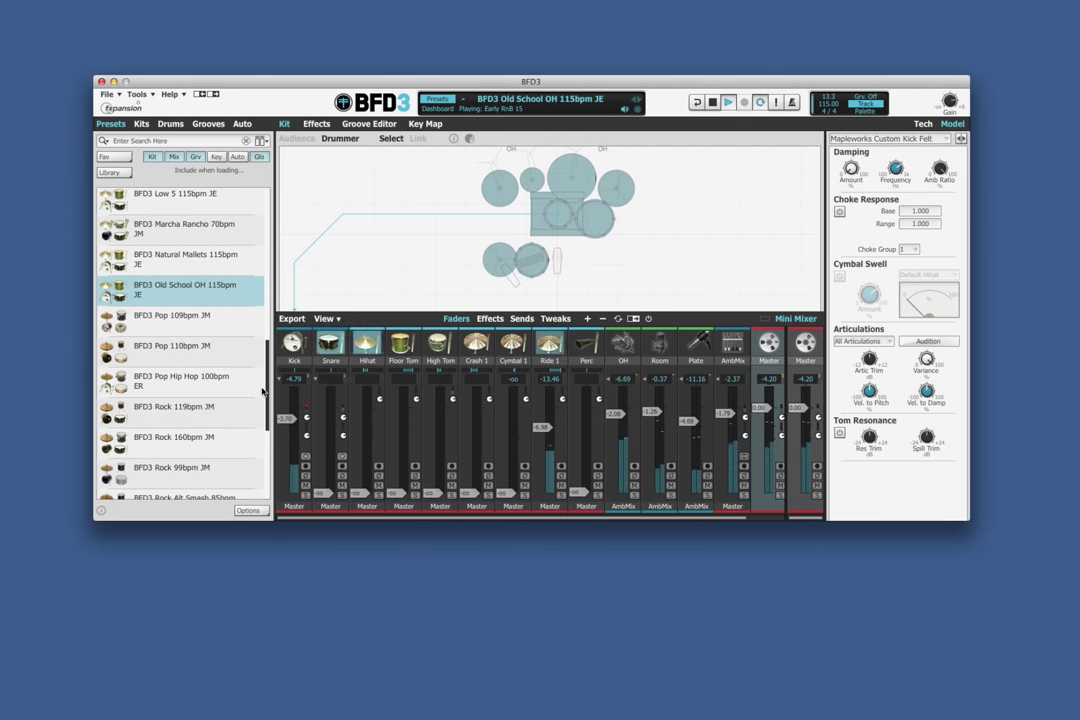
pyautogui.click(148, 329)
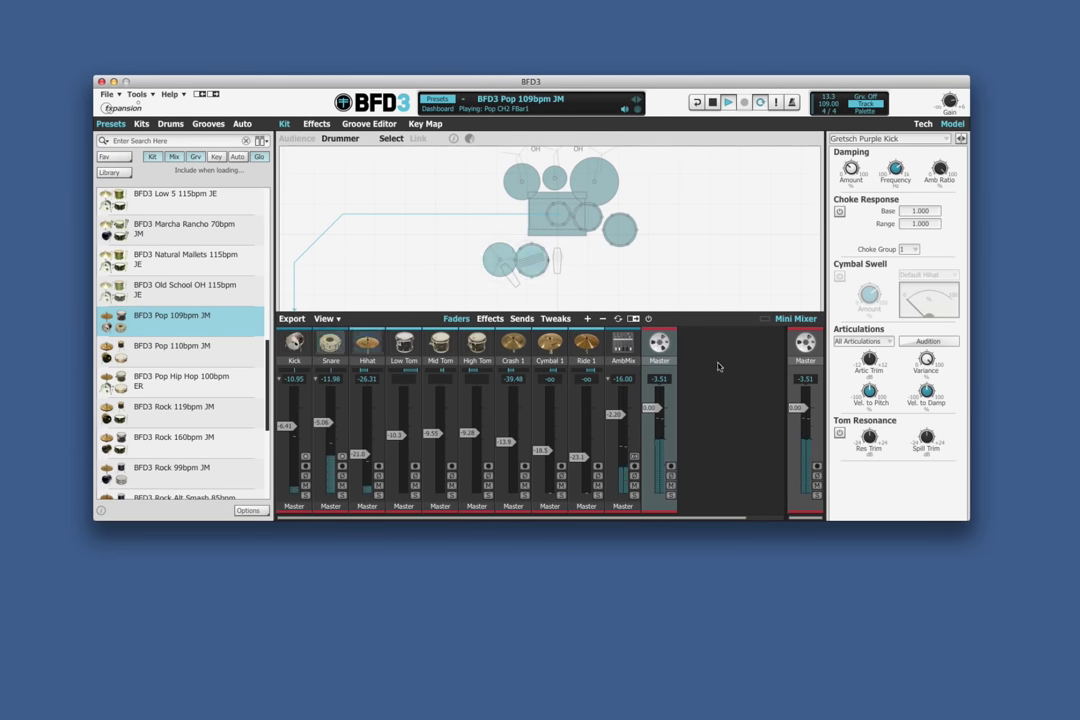
pyautogui.moveTo(650, 408); pyautogui.dragTo(652, 401)
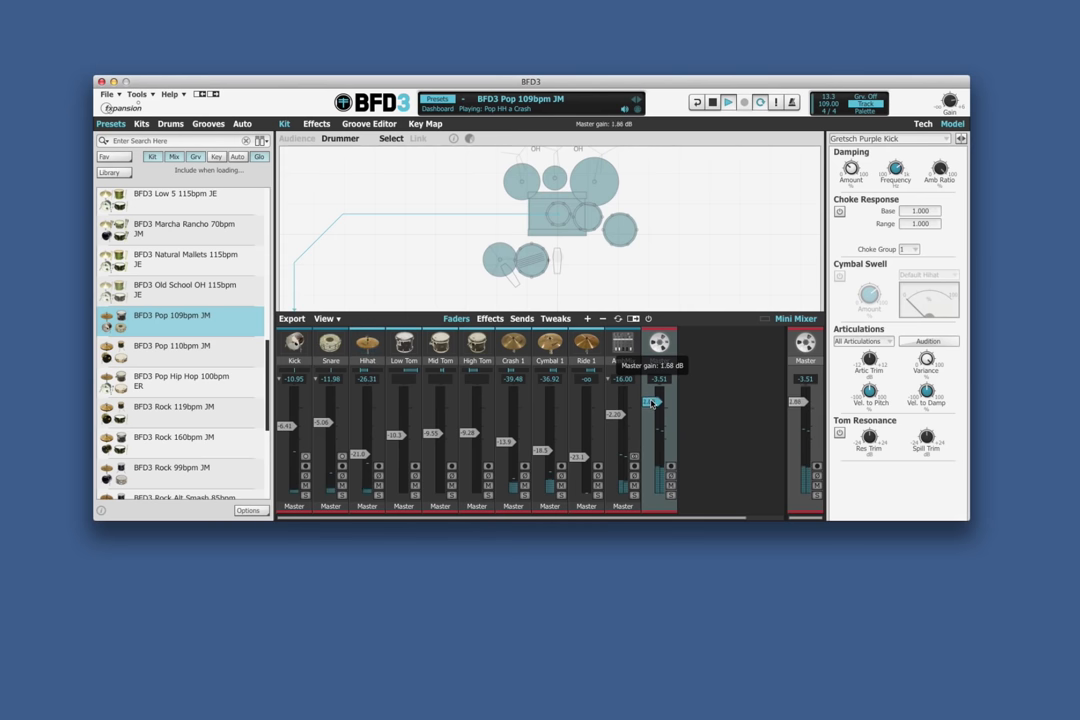
pyautogui.moveTo(652, 401); pyautogui.dragTo(651, 408)
pyautogui.press('space')
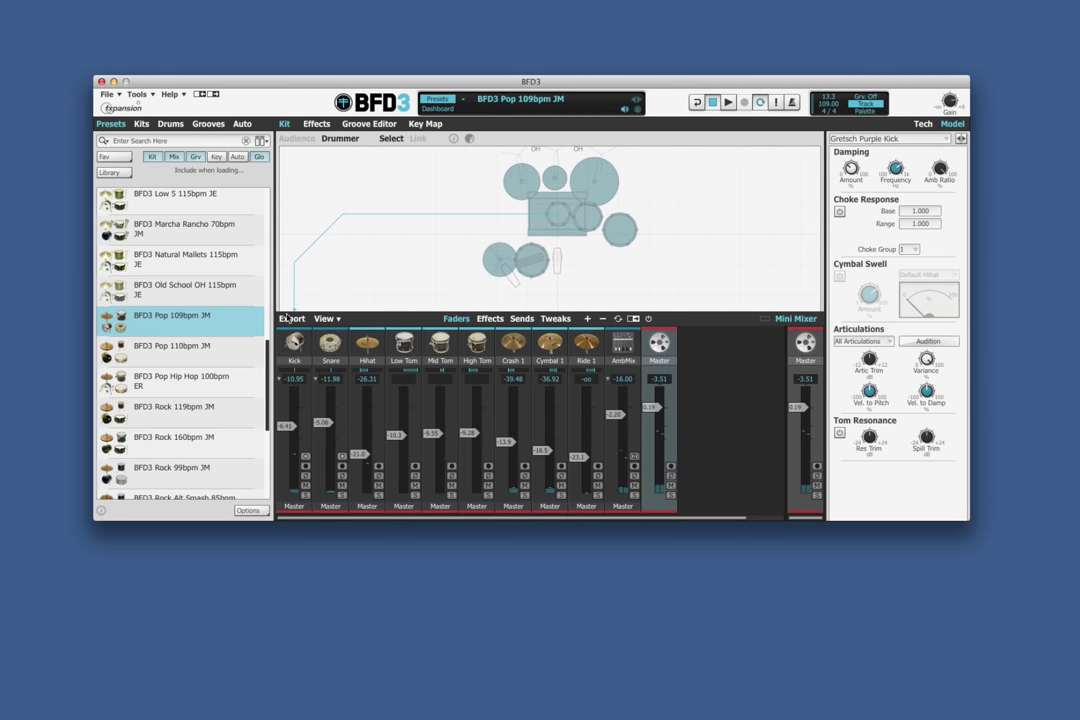
pyautogui.press('Down')
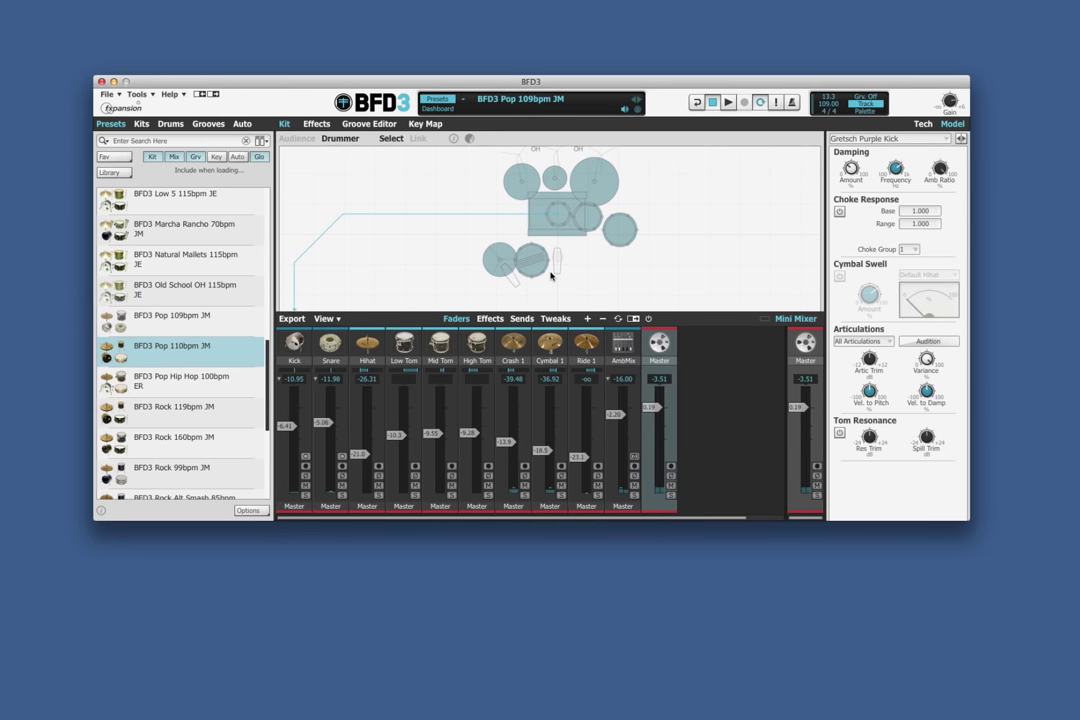
pyautogui.press('space')
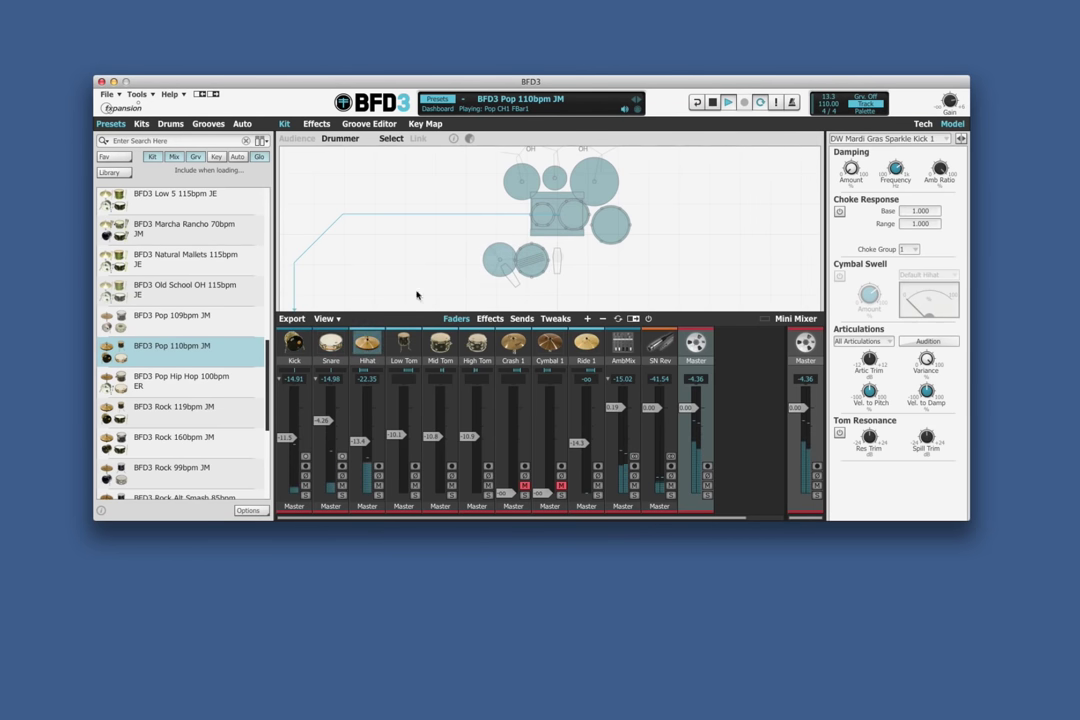
# - Try Pop Hip Hop 100bpm ER with mic channels shown, then load Rock 119bpm JM at 1.31 dB master
pyautogui.click(166, 390)
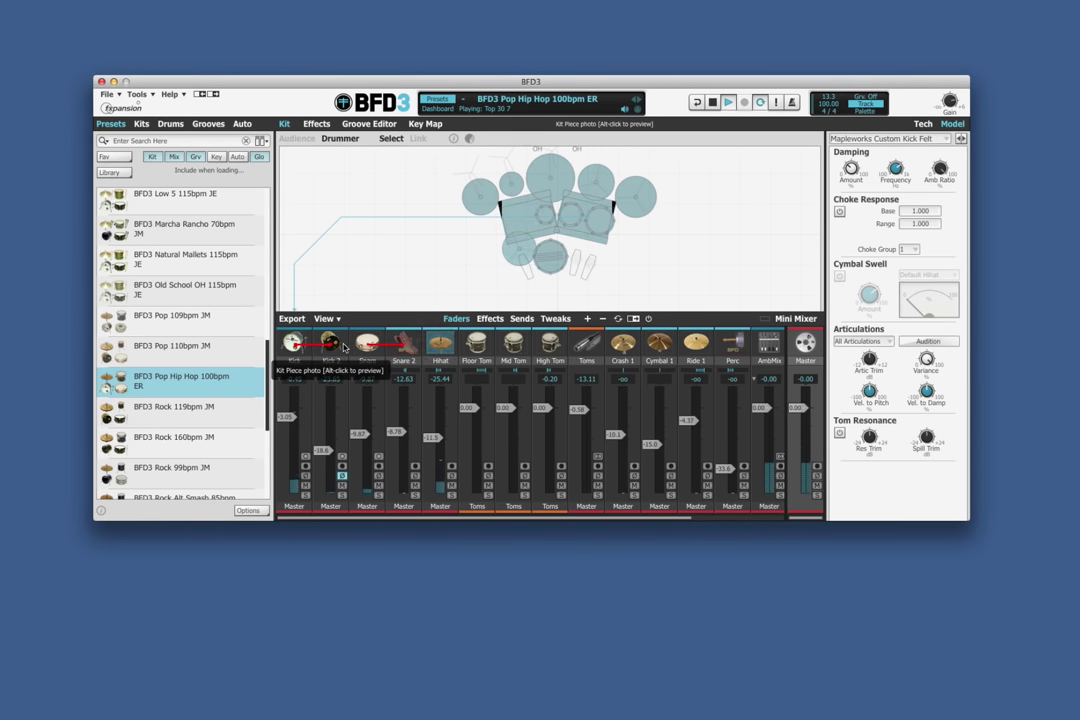
pyautogui.click(343, 347)
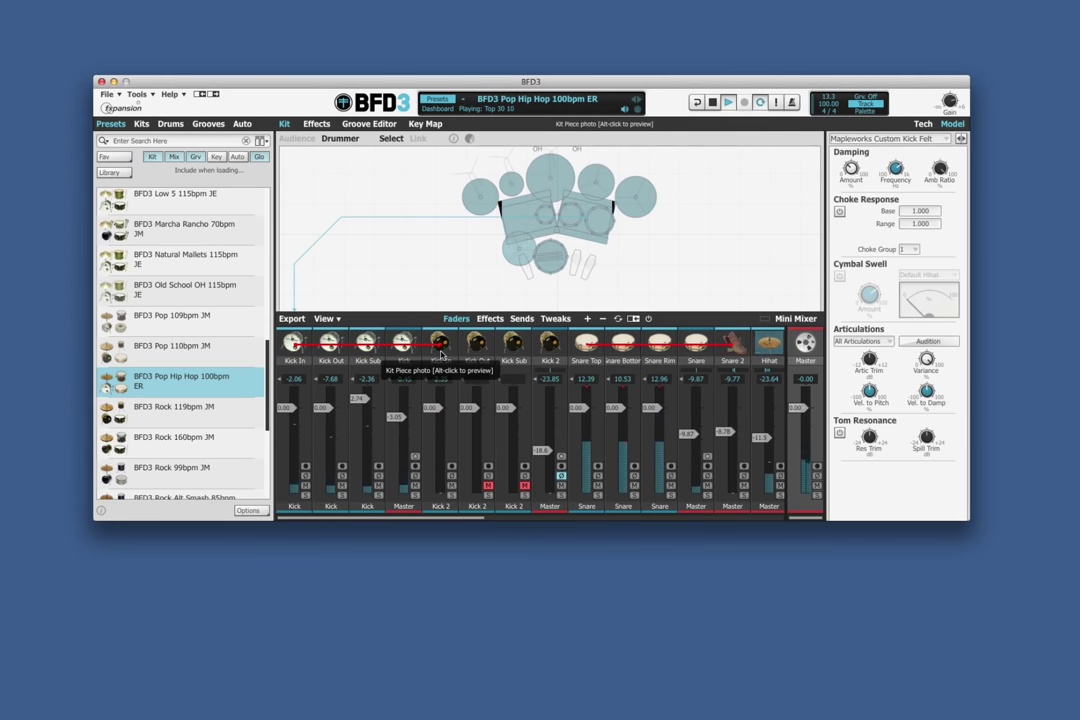
pyautogui.click(190, 420)
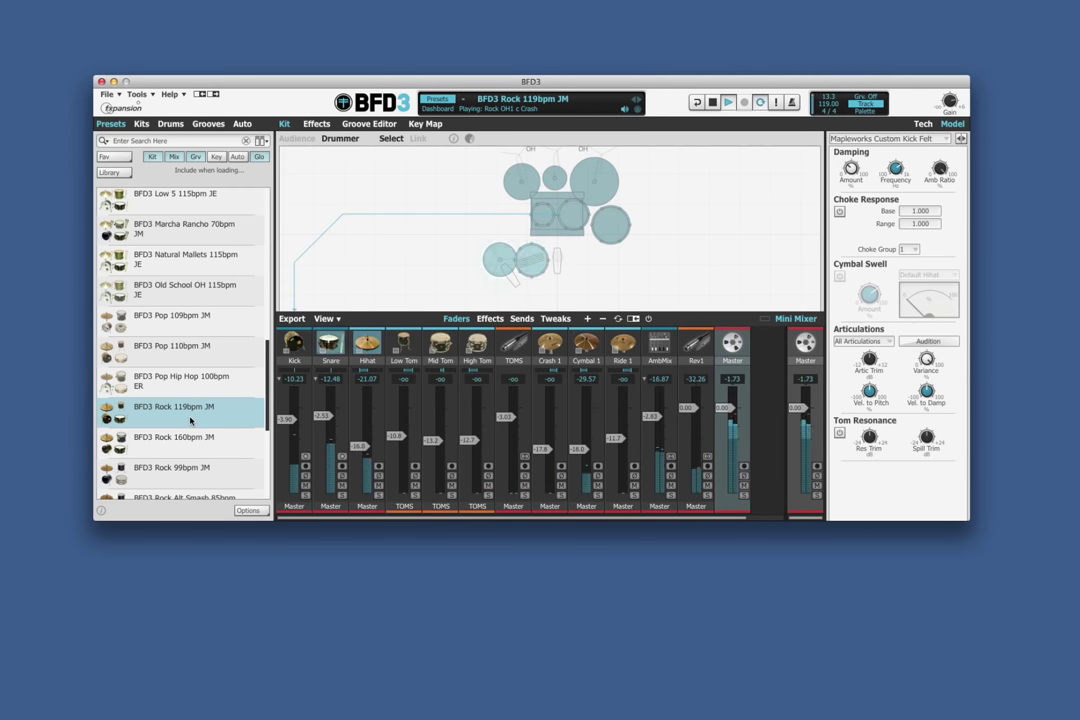
pyautogui.moveTo(796, 408); pyautogui.dragTo(793, 403)
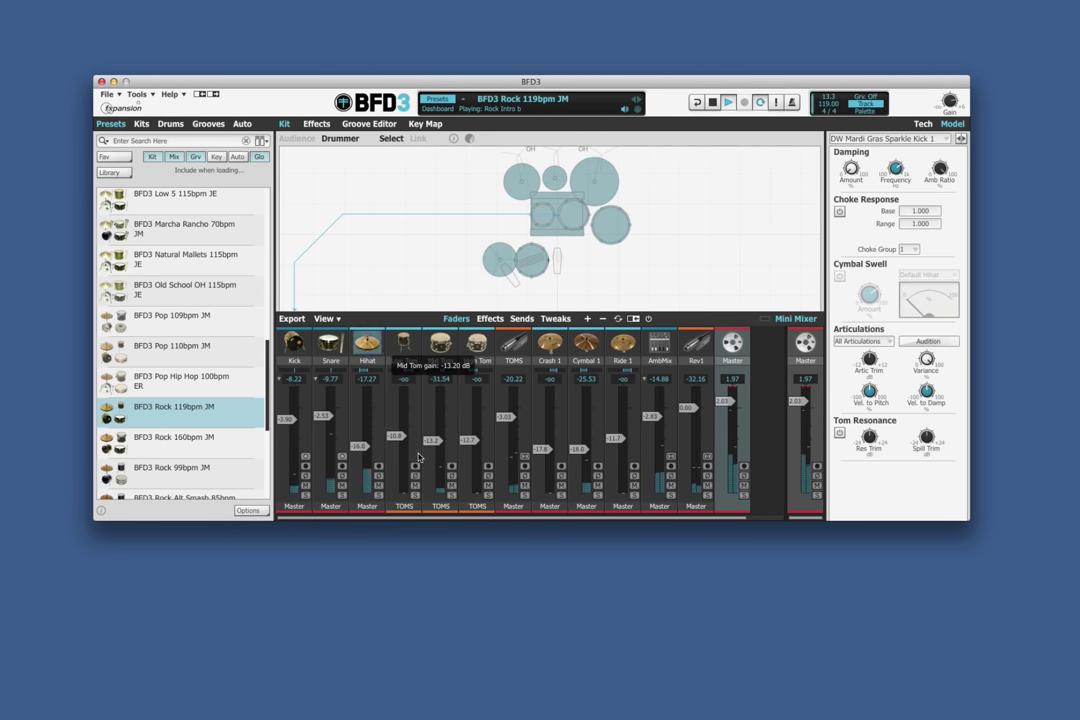
# - Audition the Soul Groove 88bpm kit, starting and stopping playback
pyautogui.scroll(-5, 225, 454)
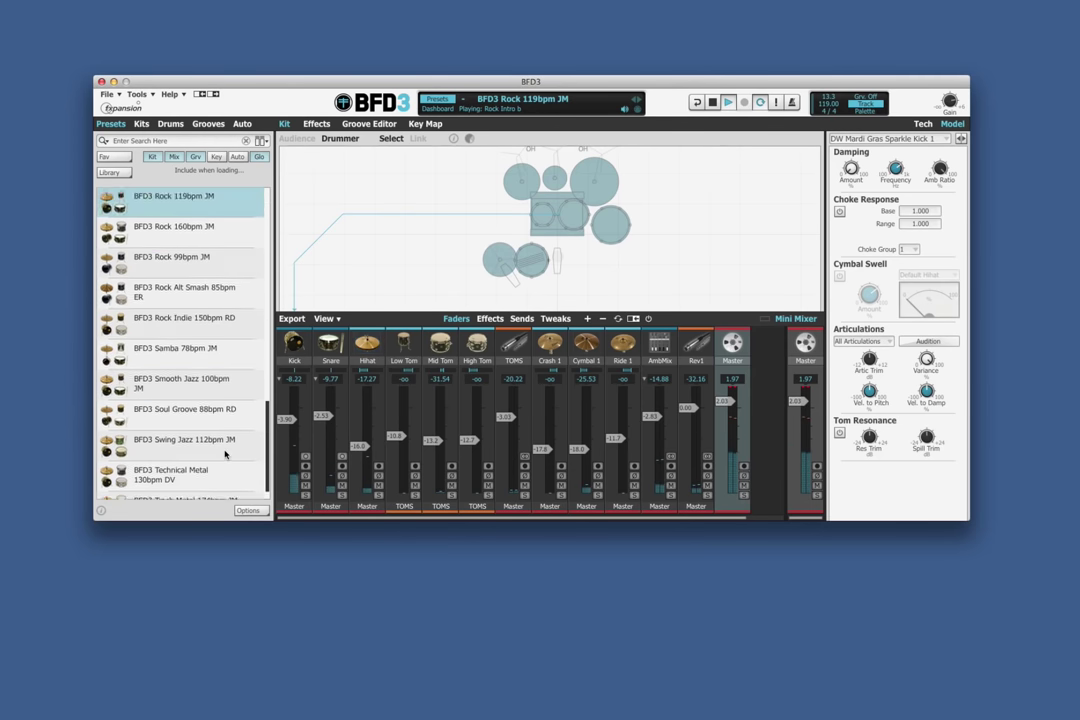
pyautogui.scroll(-1, 225, 454)
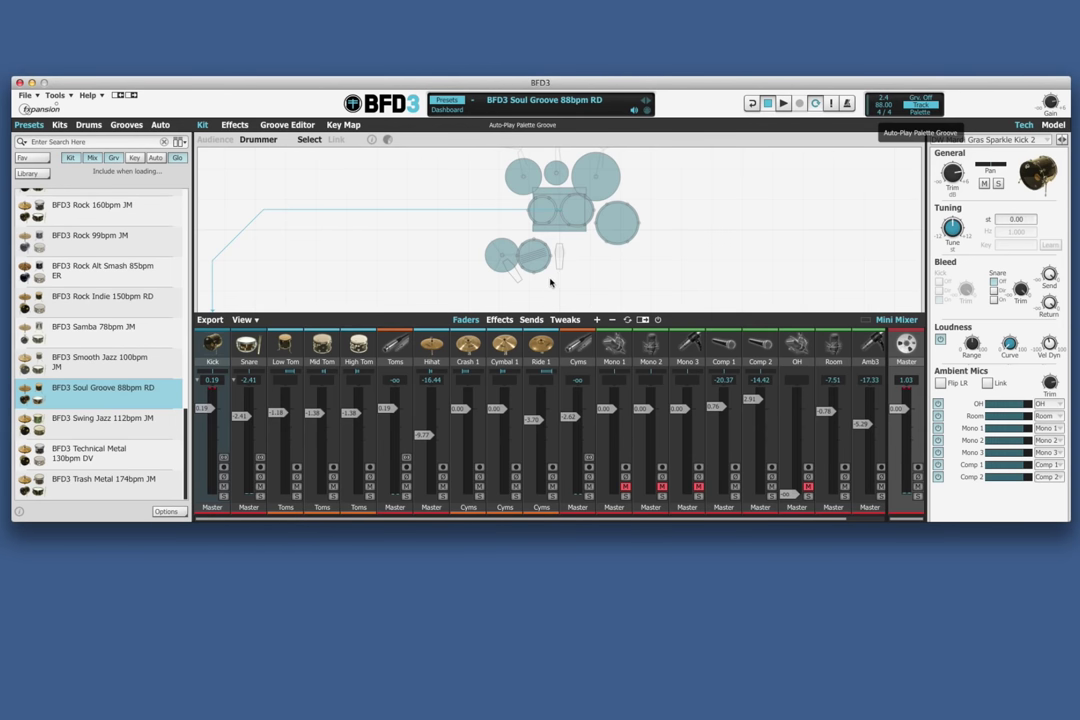
pyautogui.press('space')
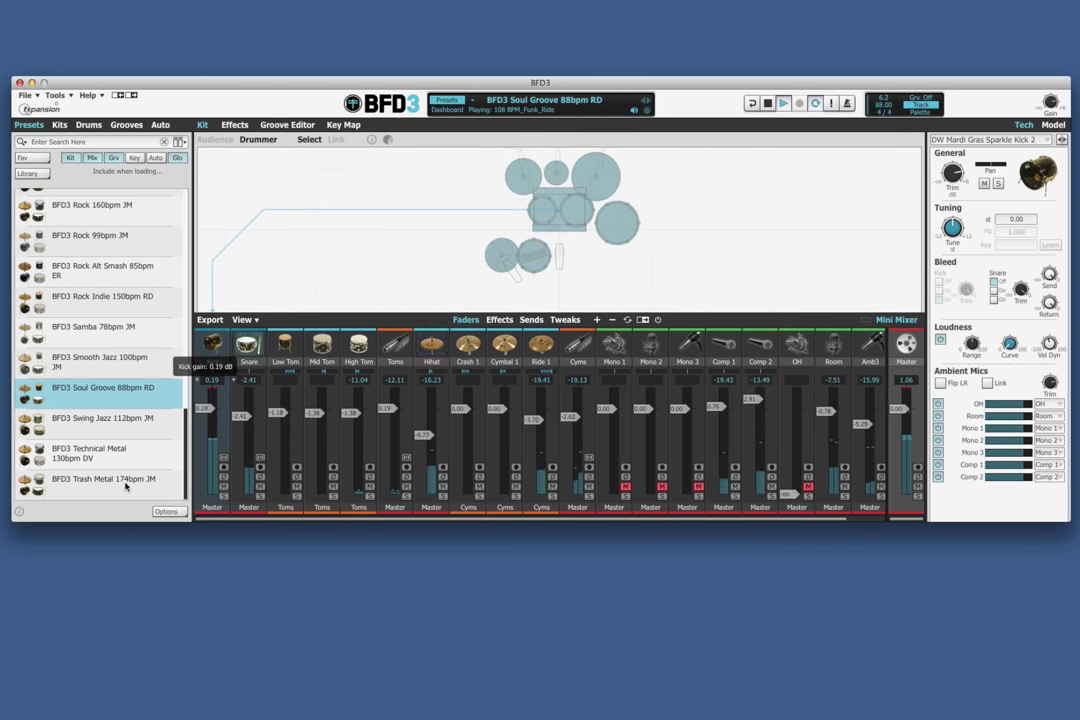
pyautogui.press('space')
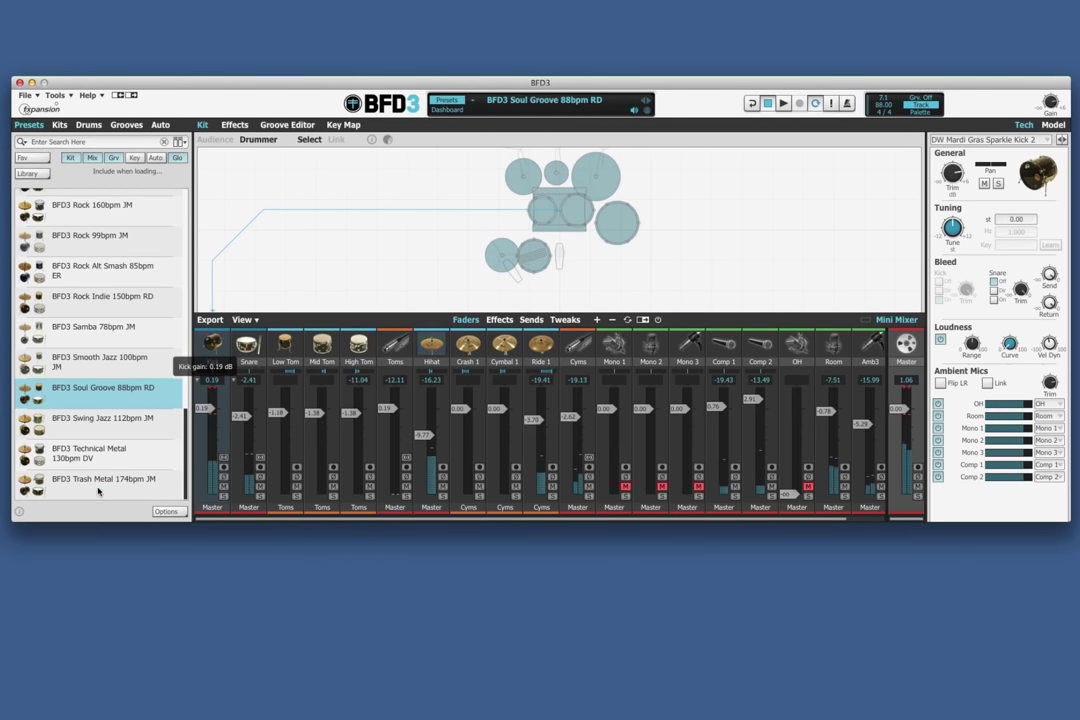
# - Load Trash Metal 174bpm JM and play its groove
pyautogui.click(98, 484)
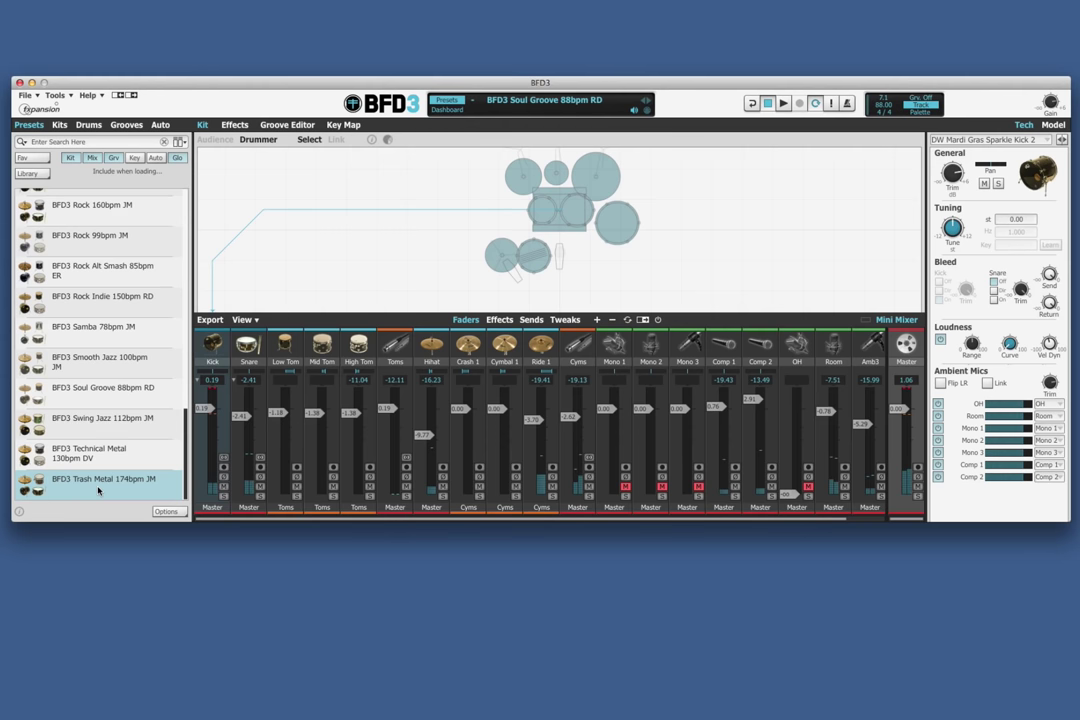
pyautogui.doubleClick(98, 484)
pyautogui.press('space')
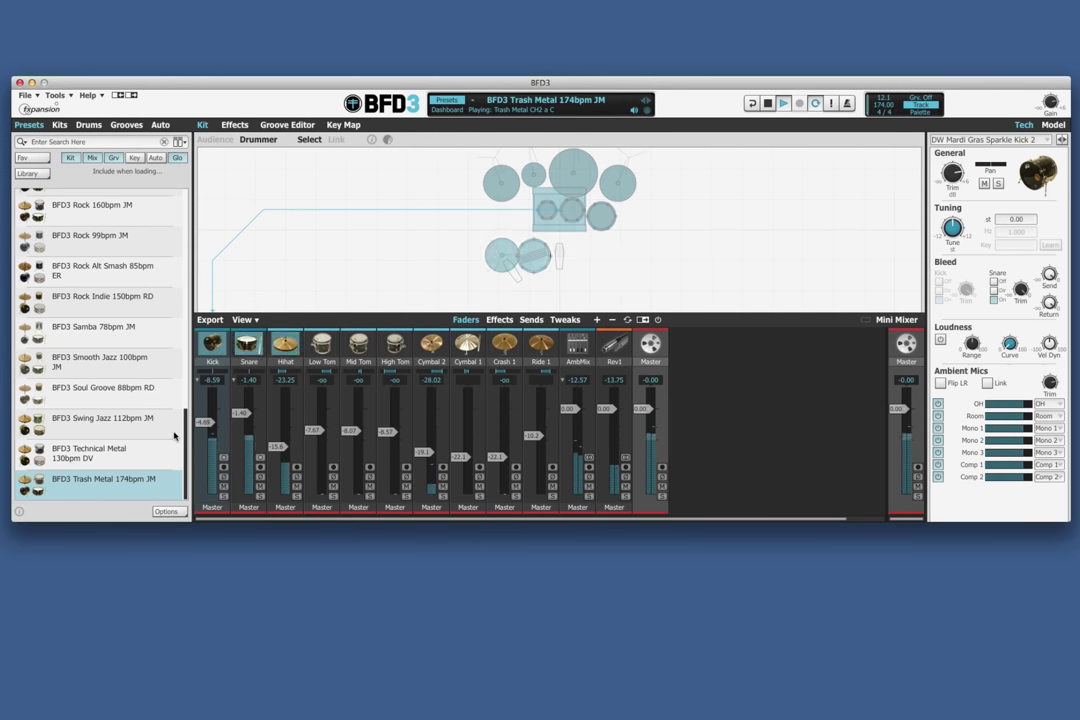
# - Load Swing Jazz 112bpm JM and get its groove playing
pyautogui.click(86, 422)
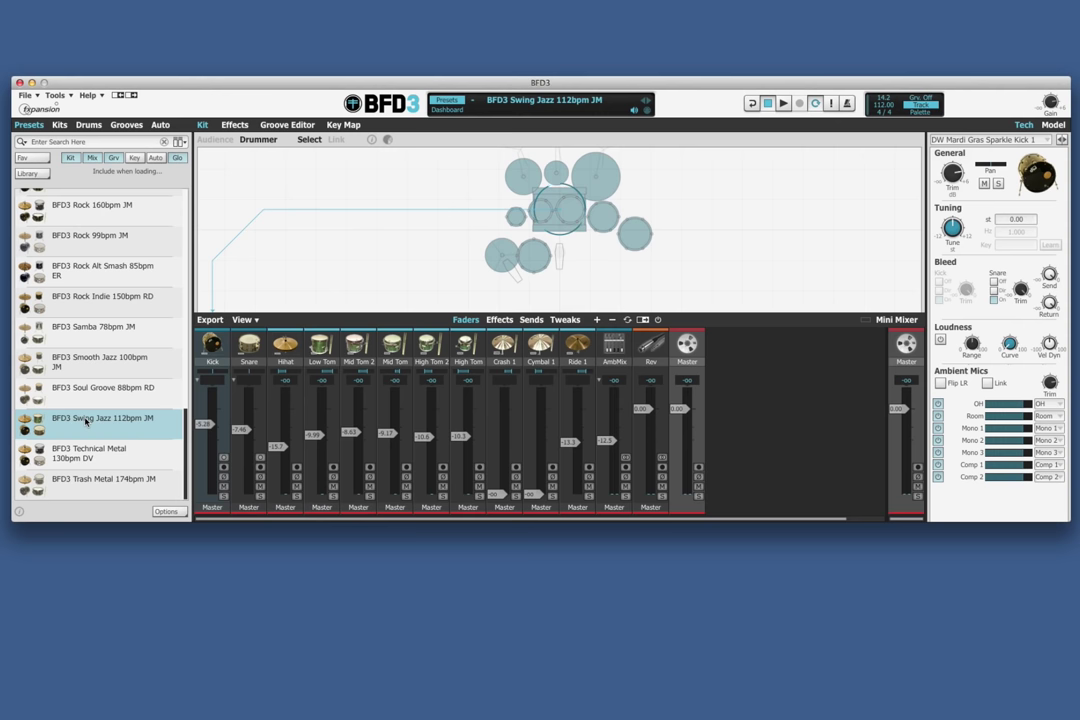
pyautogui.press('space')
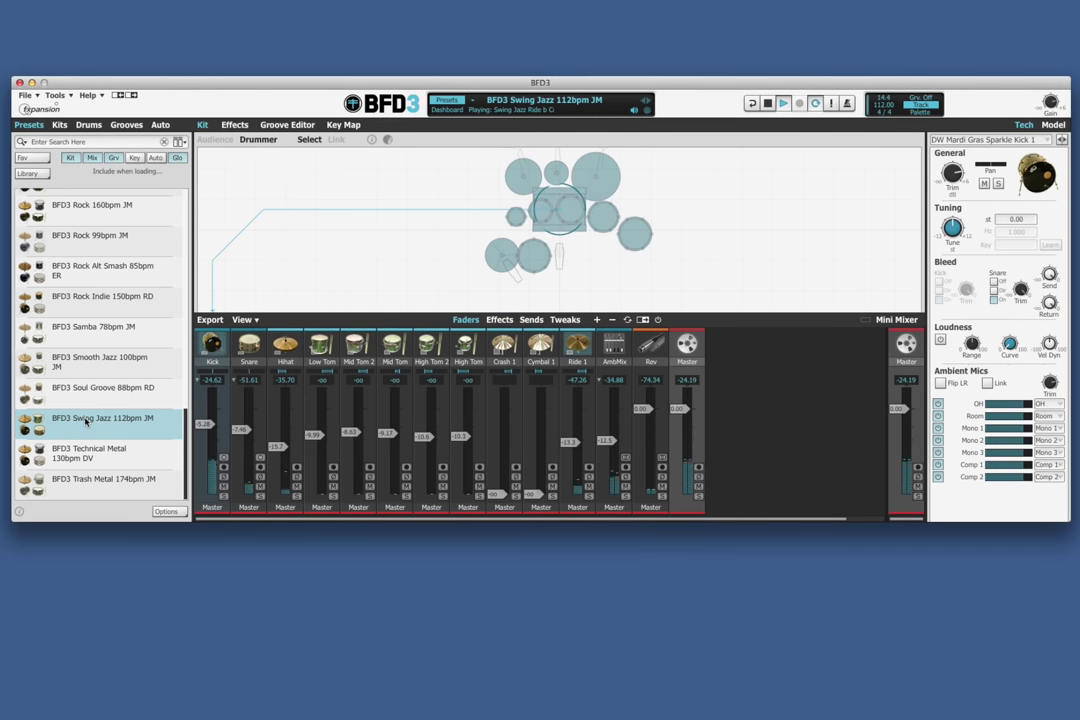
pyautogui.press('space')
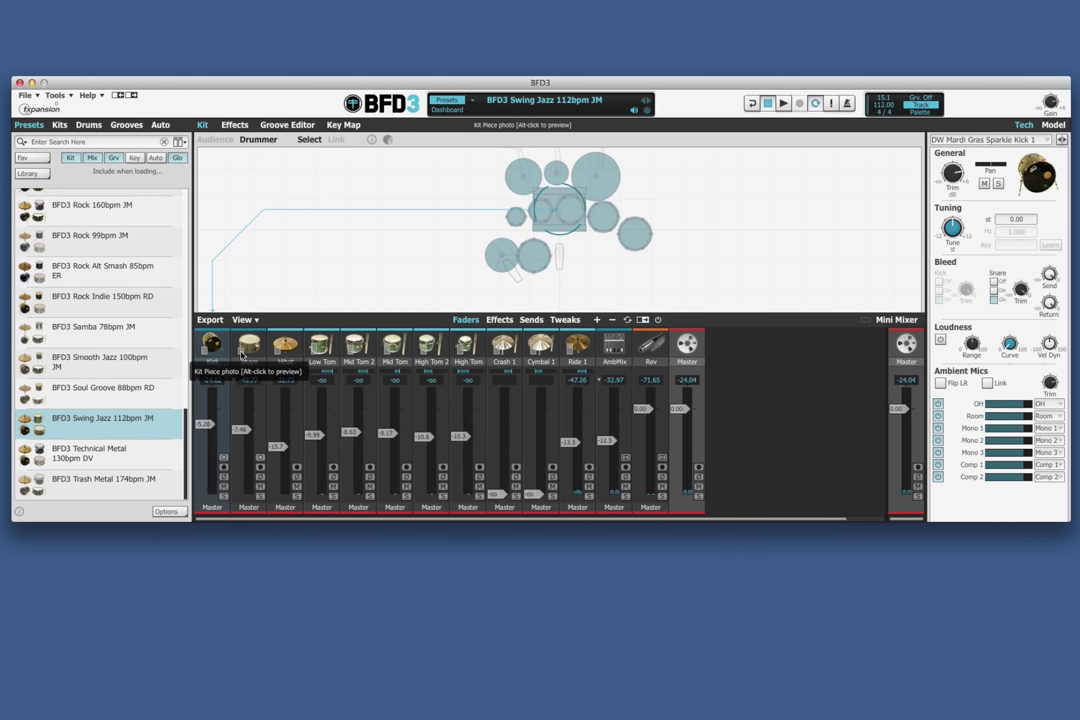
pyautogui.press('space')
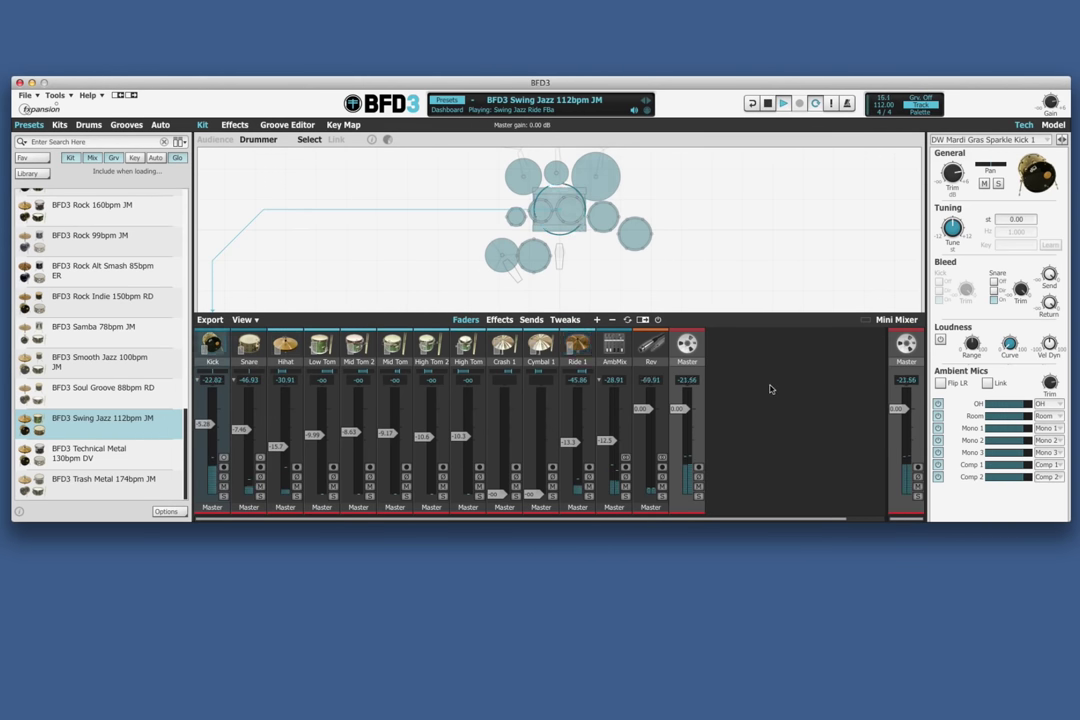
# - Raise the master above 0 dB, boost the plugin output volume, and lift the AmbMix level
pyautogui.moveTo(678, 409)
pyautogui.mouseDown()
pyautogui.moveTo(682, 393)
pyautogui.moveTo(685, 406)
pyautogui.mouseUp()
pyautogui.moveTo(1050, 102)
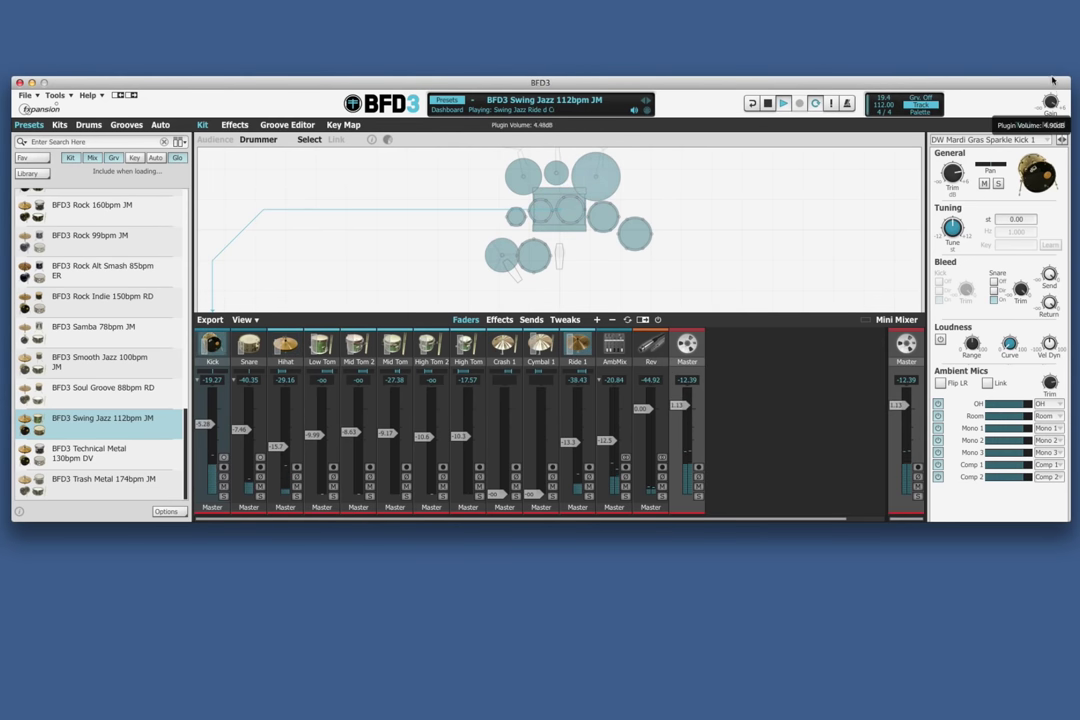
pyautogui.moveTo(1052, 79); pyautogui.dragTo(1053, 66)
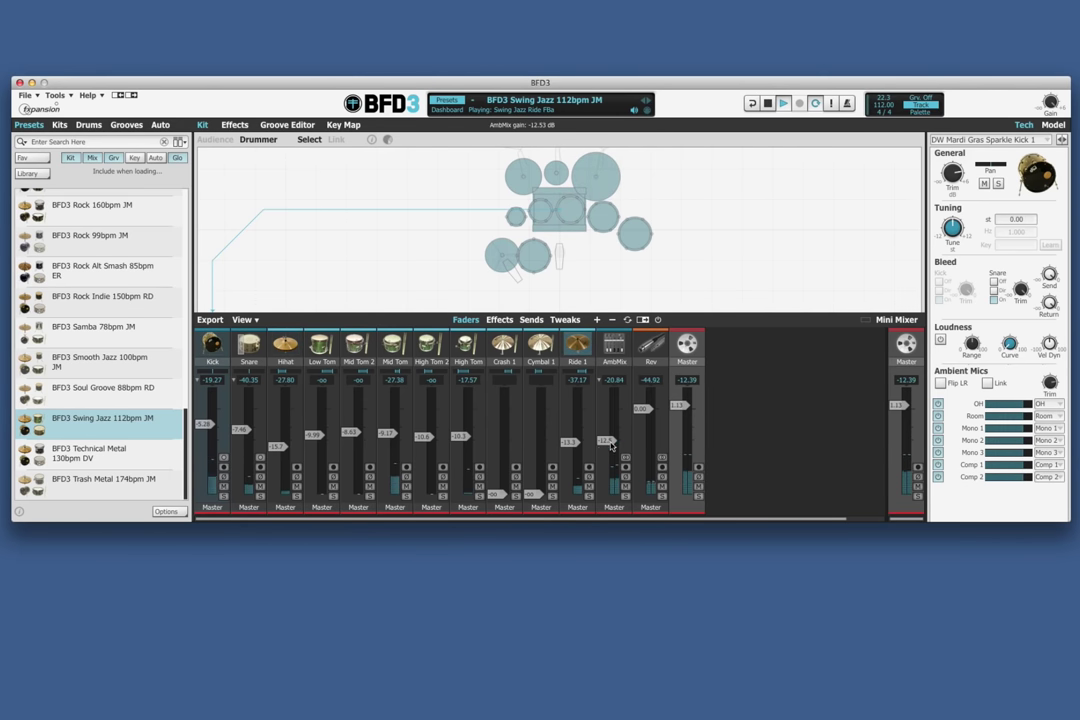
pyautogui.moveTo(605, 440); pyautogui.dragTo(611, 425)
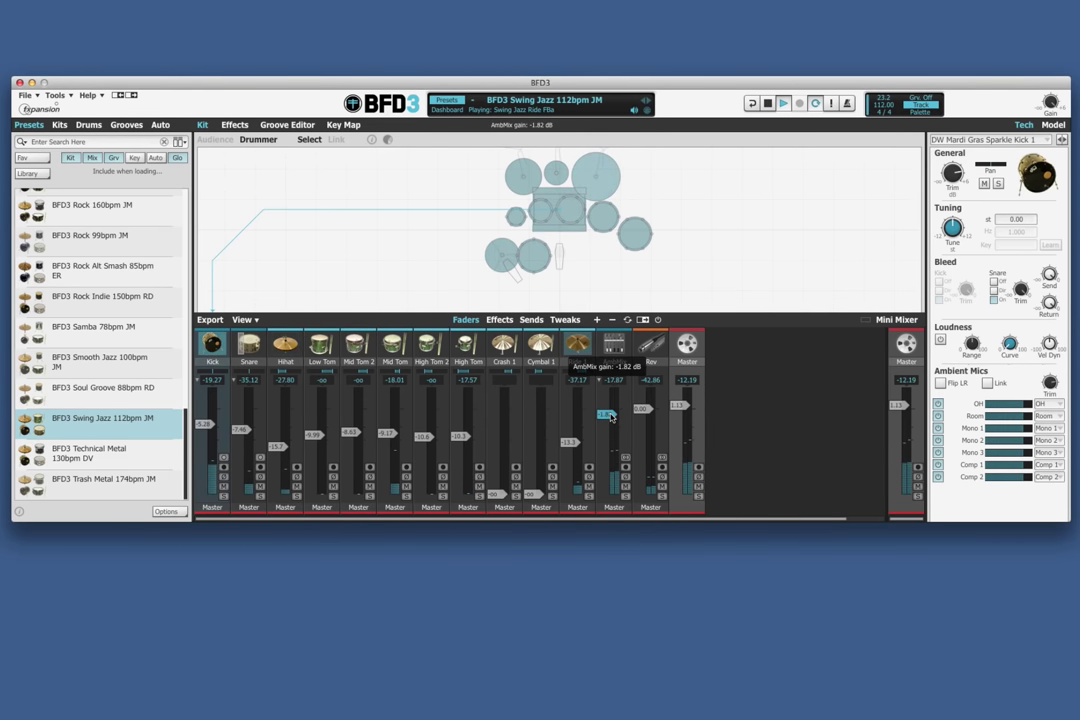
pyautogui.moveTo(611, 417); pyautogui.dragTo(611, 419)
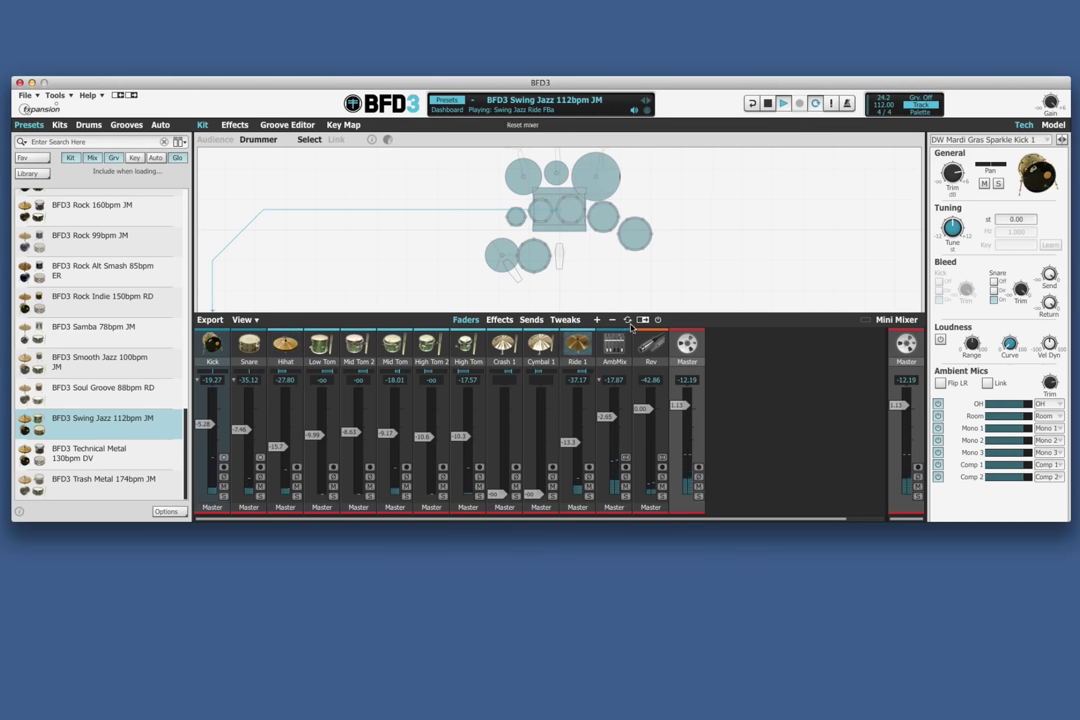
# - Expand all mic channels, raise the Room level, and show the trim, tune and damp tweaks
pyautogui.click(643, 320)
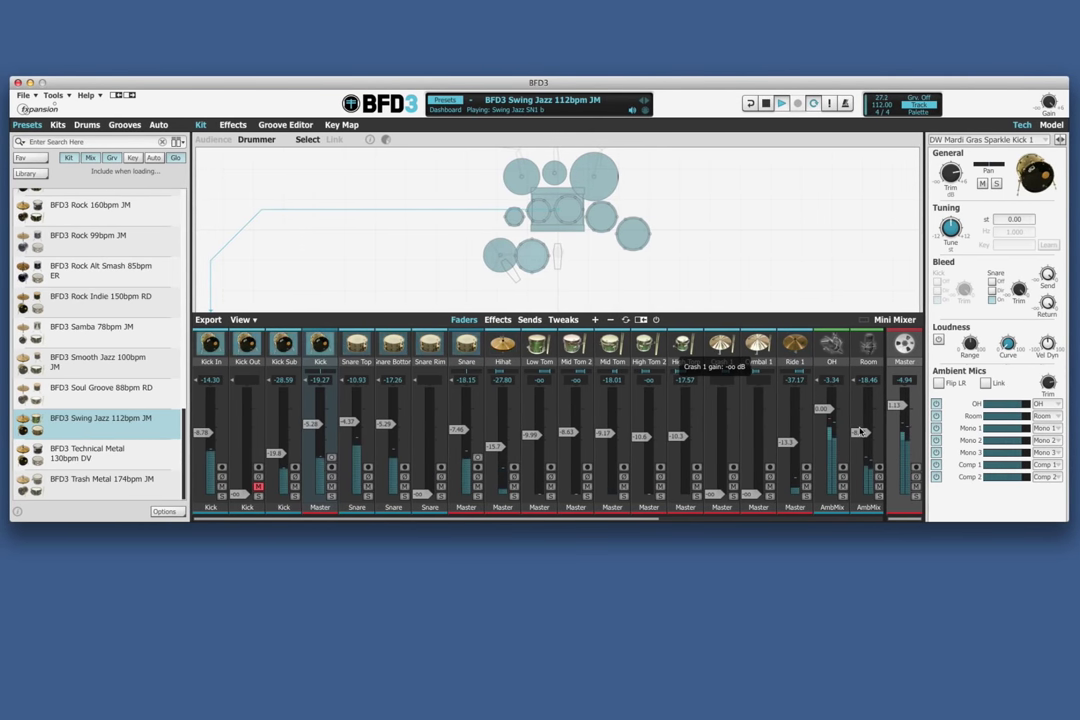
pyautogui.hscroll(3, 555, 432)
pyautogui.hscroll(3, 555, 432)
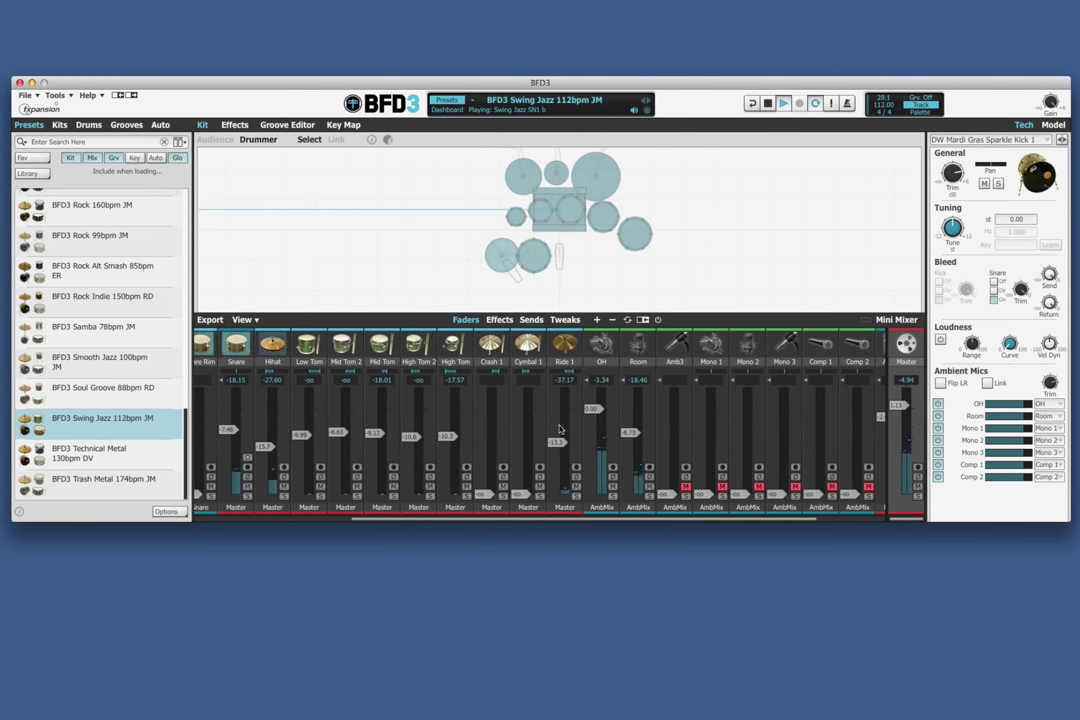
pyautogui.moveTo(632, 434); pyautogui.dragTo(634, 416)
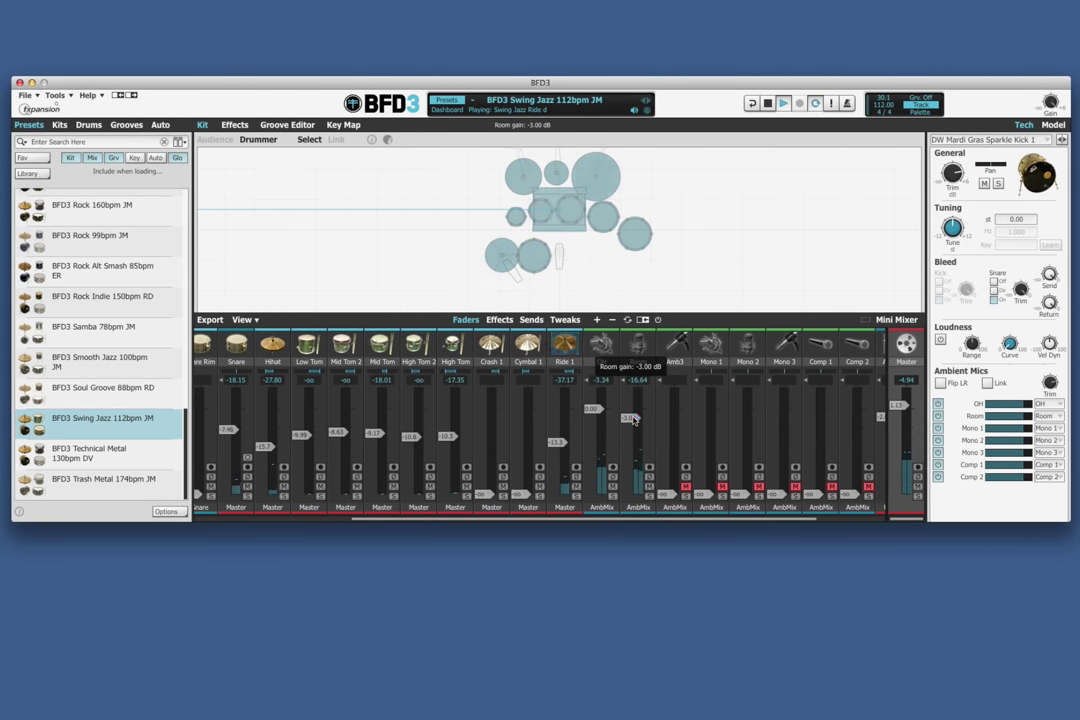
pyautogui.click(562, 320)
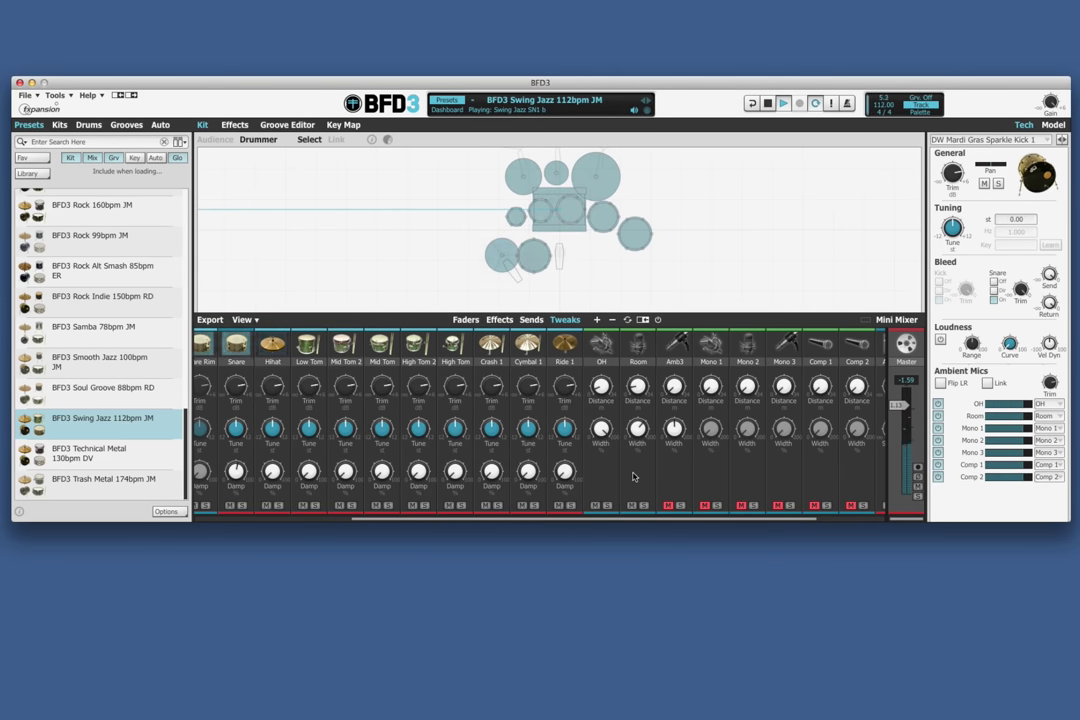
# - Collapse mic channels into AmbMix, tune Cymbal 1 to +2.88 semitones, and stop playback
pyautogui.click(642, 320)
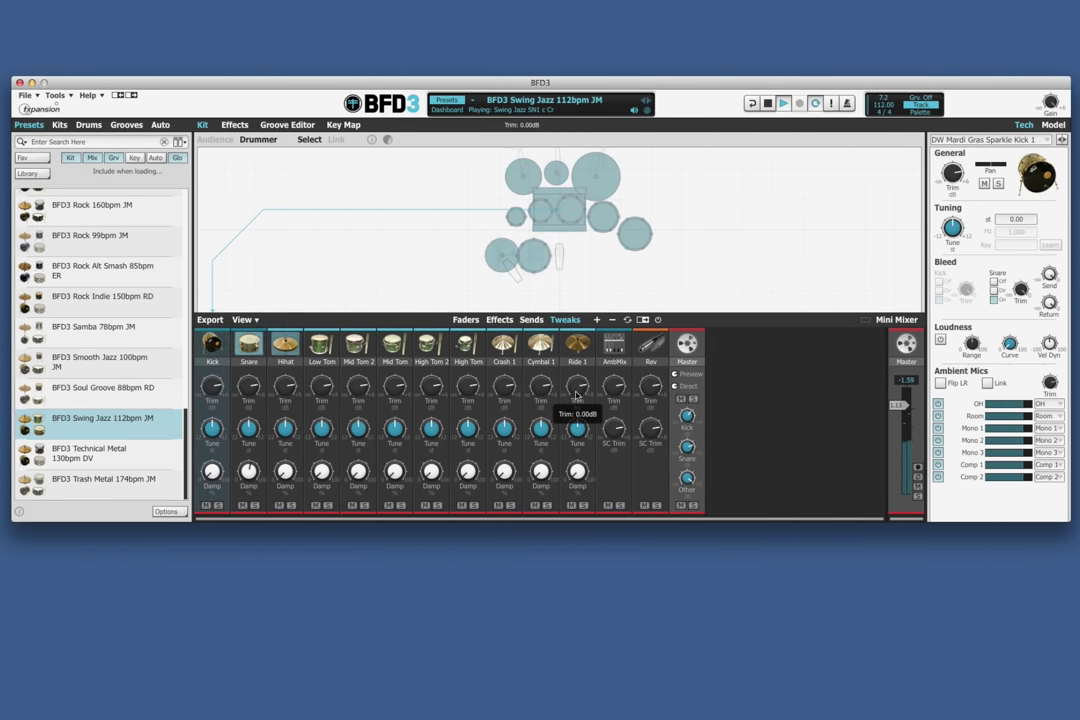
pyautogui.moveTo(541, 428)
pyautogui.scroll(2, 551, 416)
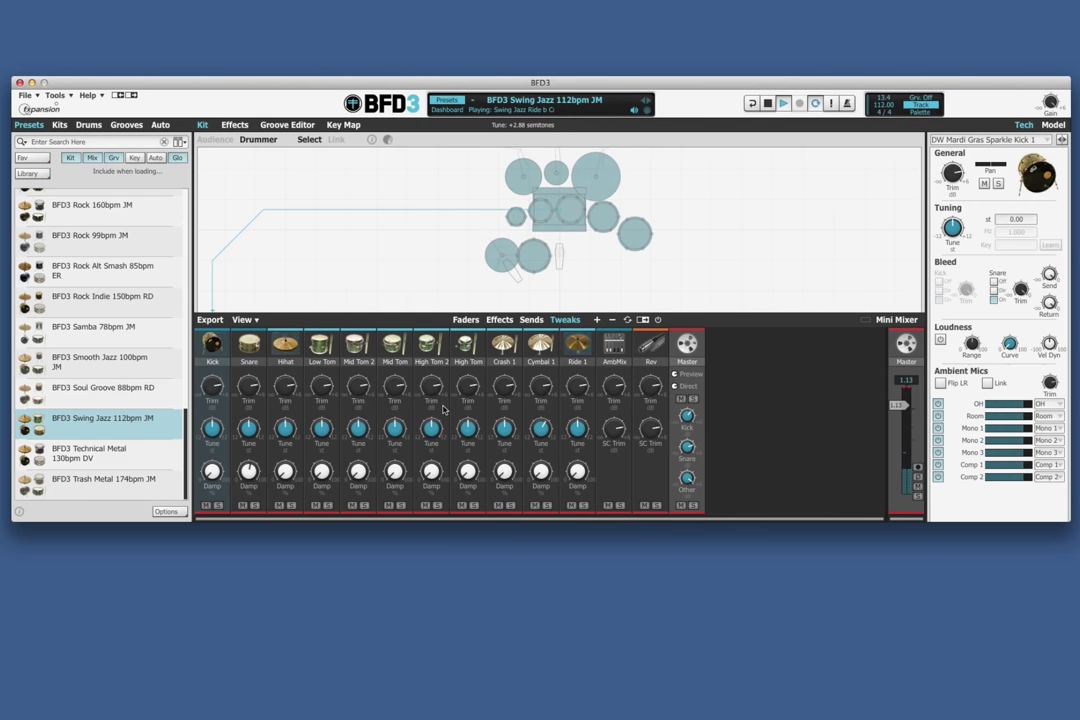
pyautogui.press('space')
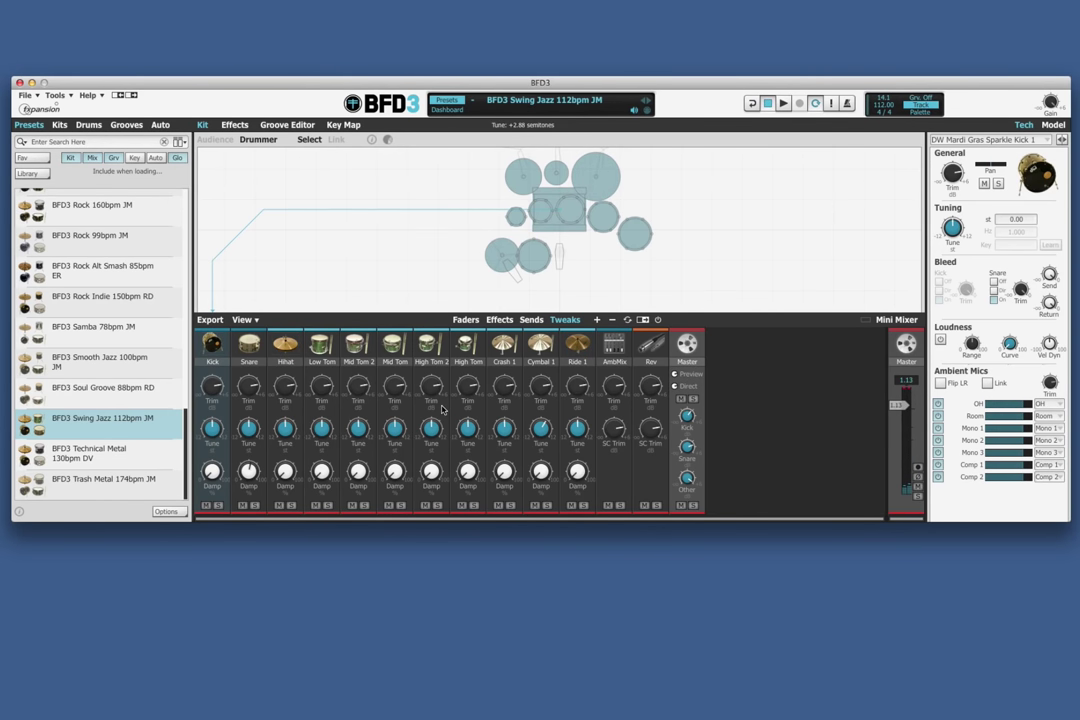
# - Inspect the Ride 1, Cymbal 1, High Tom 2 and Hihat settings, ending on Ride 1
pyautogui.click(577, 346)
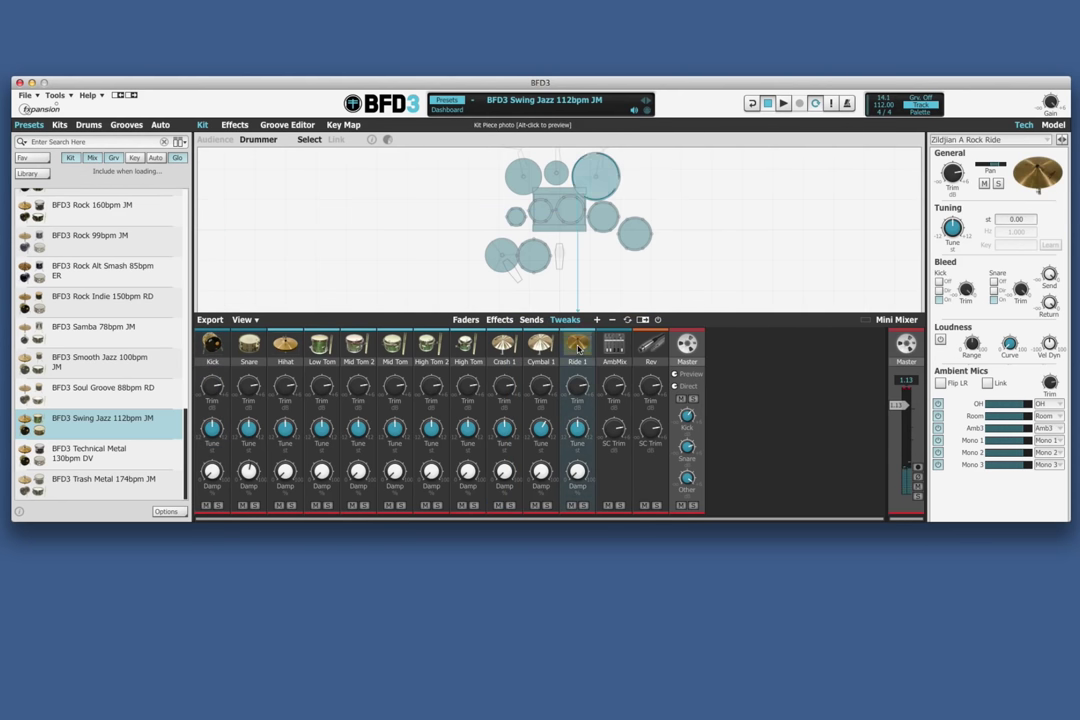
pyautogui.click(549, 347)
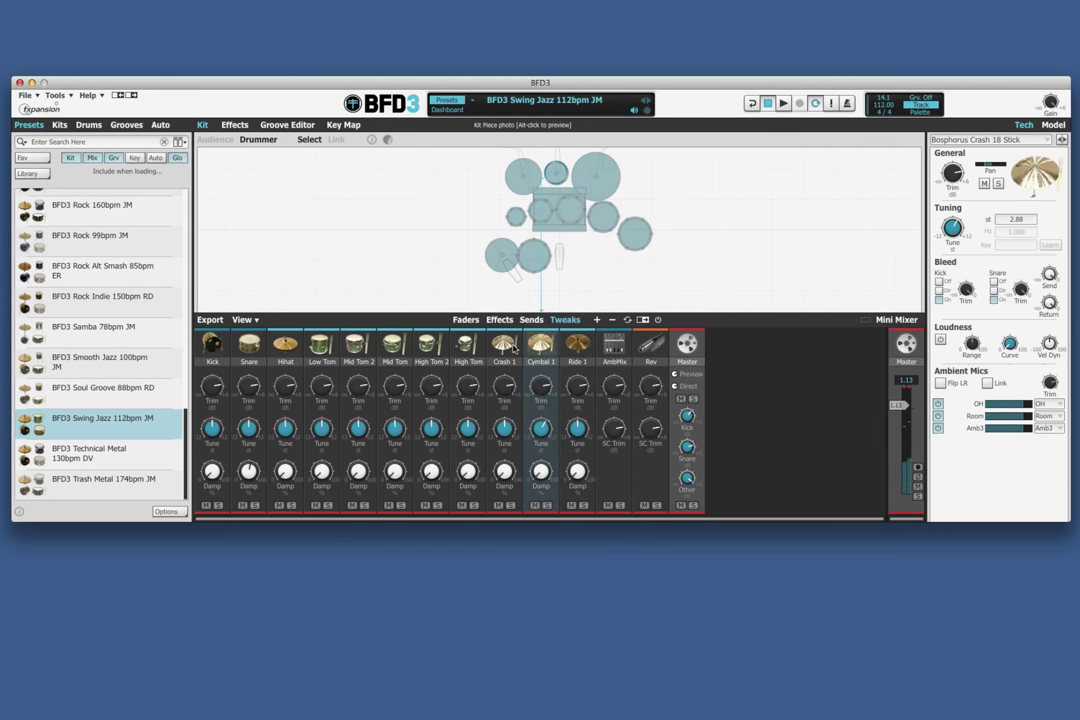
pyautogui.click(431, 346)
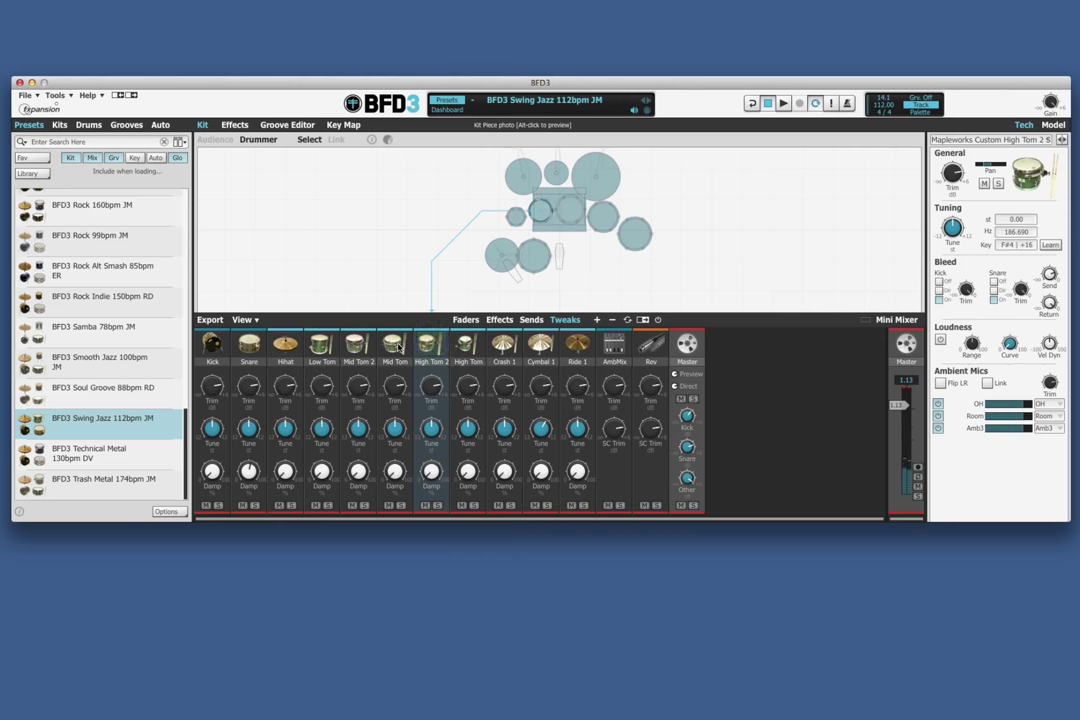
pyautogui.click(284, 347)
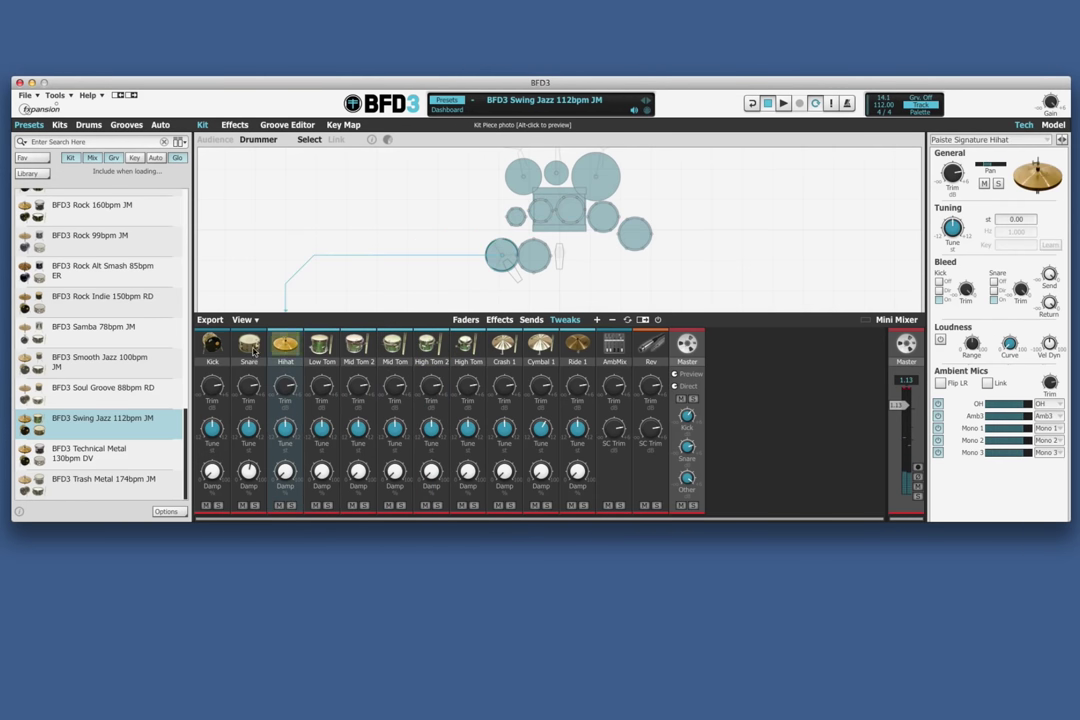
pyautogui.click(579, 347)
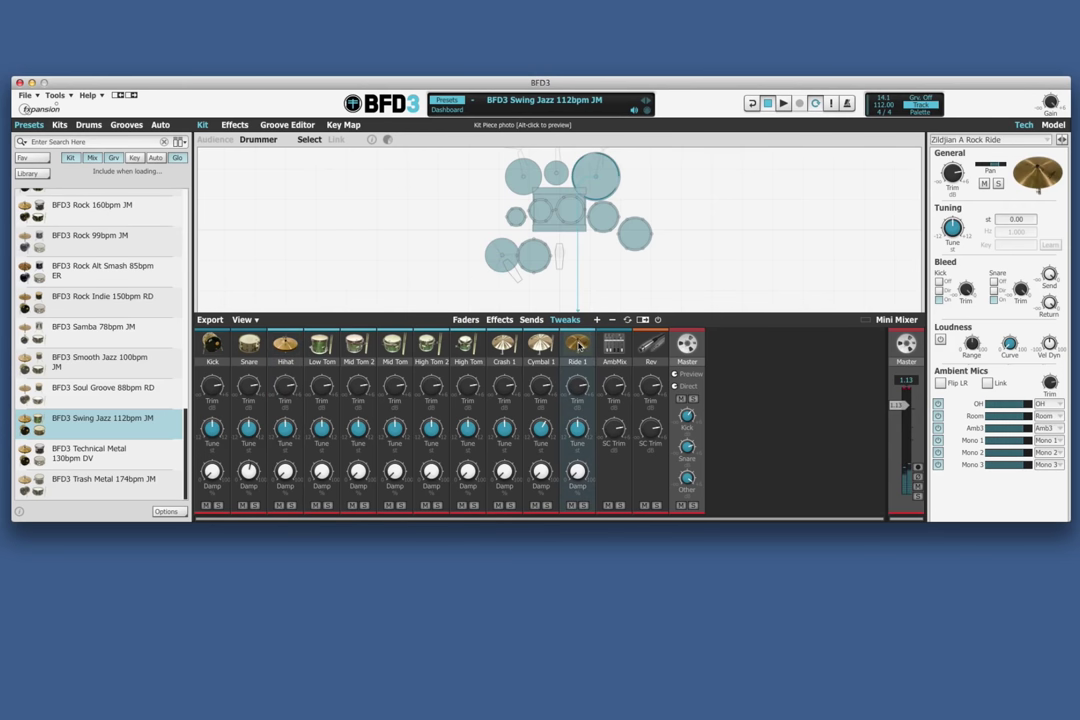